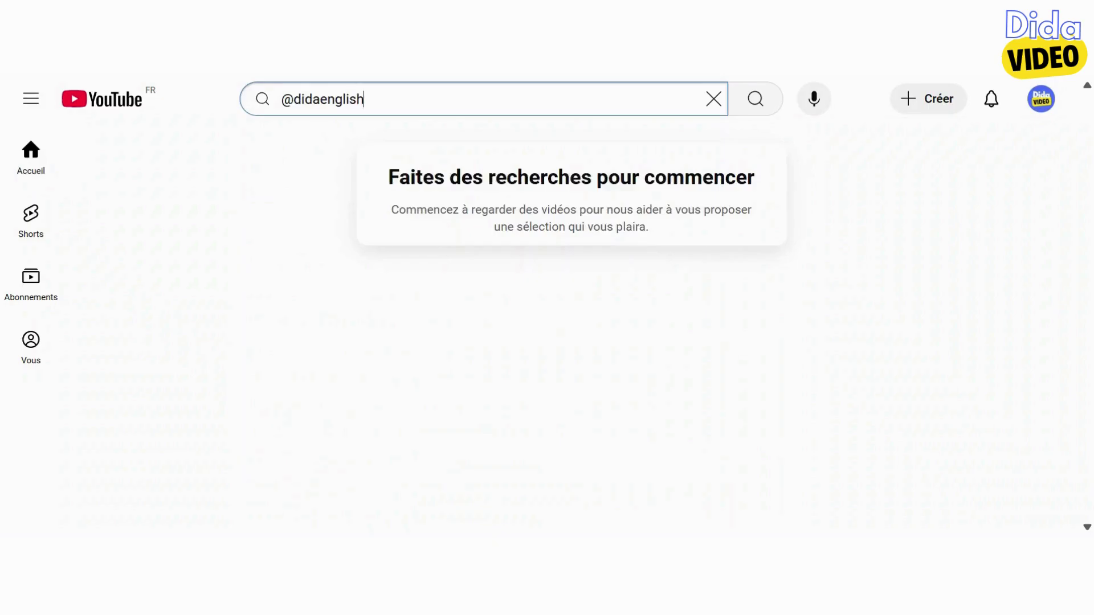
Search YouTube for the channel handle and filter results to channels only, confirming none exists
{"action": "left_click", "coordinate": [755, 106]}
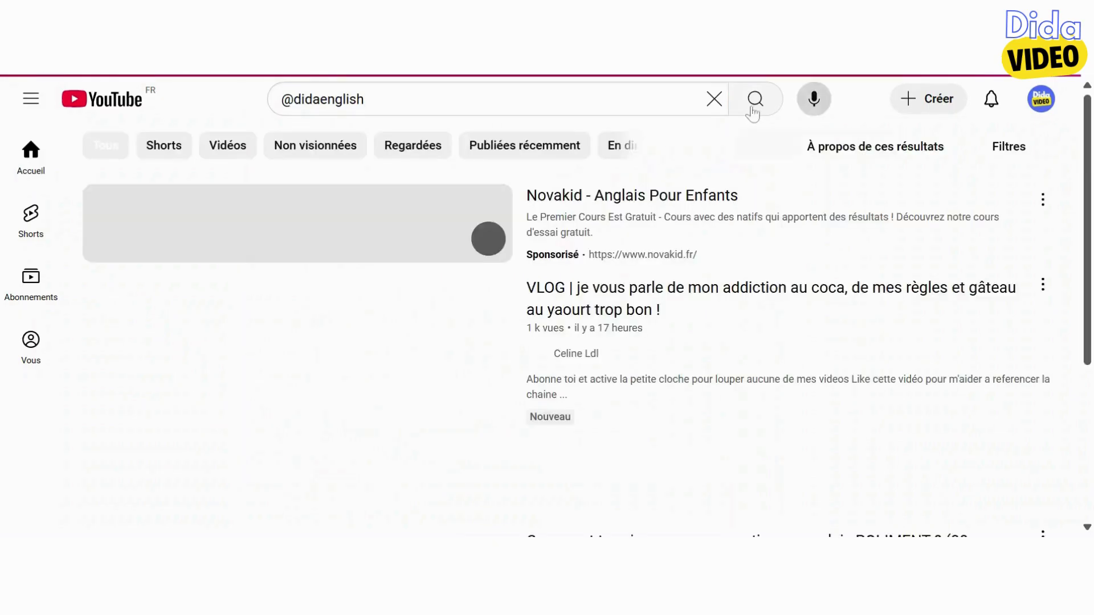
{"action": "left_click", "coordinate": [1020, 148]}
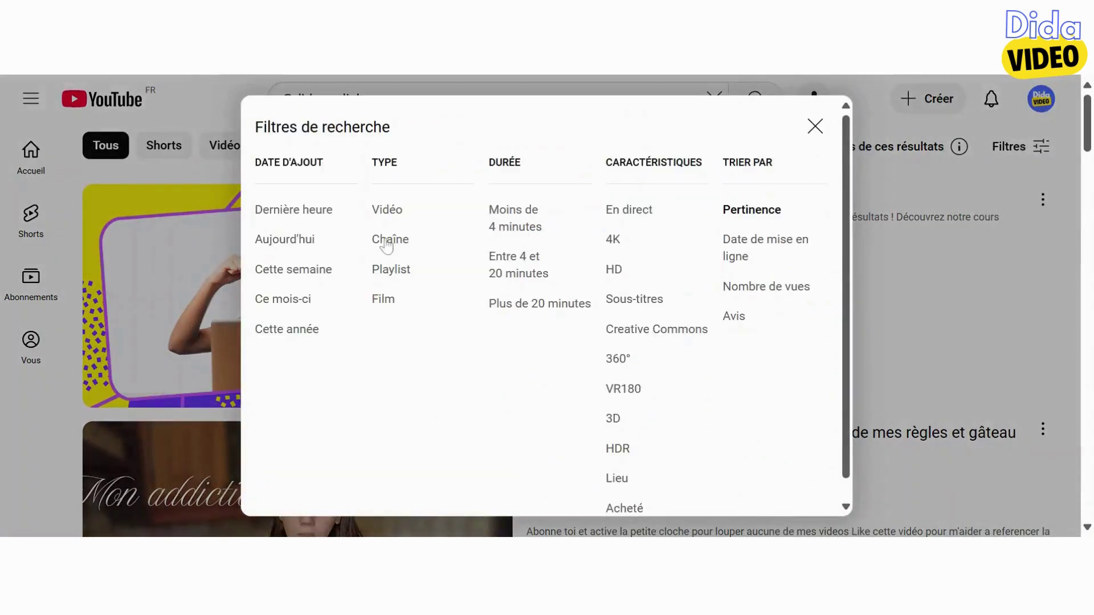
{"action": "left_click", "coordinate": [387, 239]}
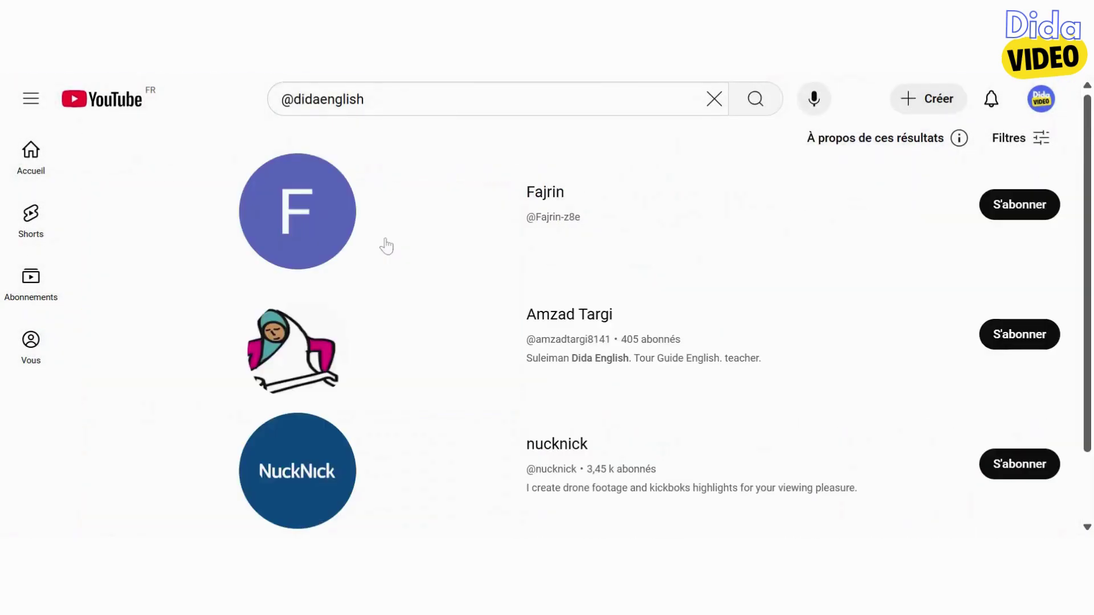
{"action": "scroll", "coordinate": [436, 315], "scroll_direction": "down", "scroll_amount": 2}
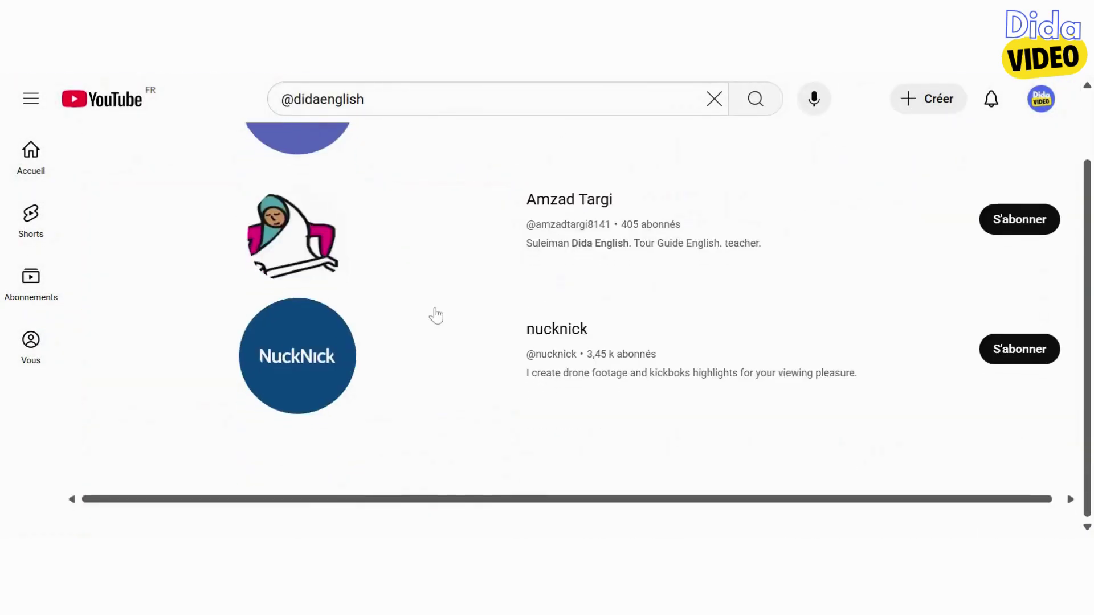
{"action": "scroll", "coordinate": [436, 315], "scroll_direction": "up", "scroll_amount": 2}
{"action": "scroll", "coordinate": [436, 315], "scroll_direction": "down", "scroll_amount": 2}
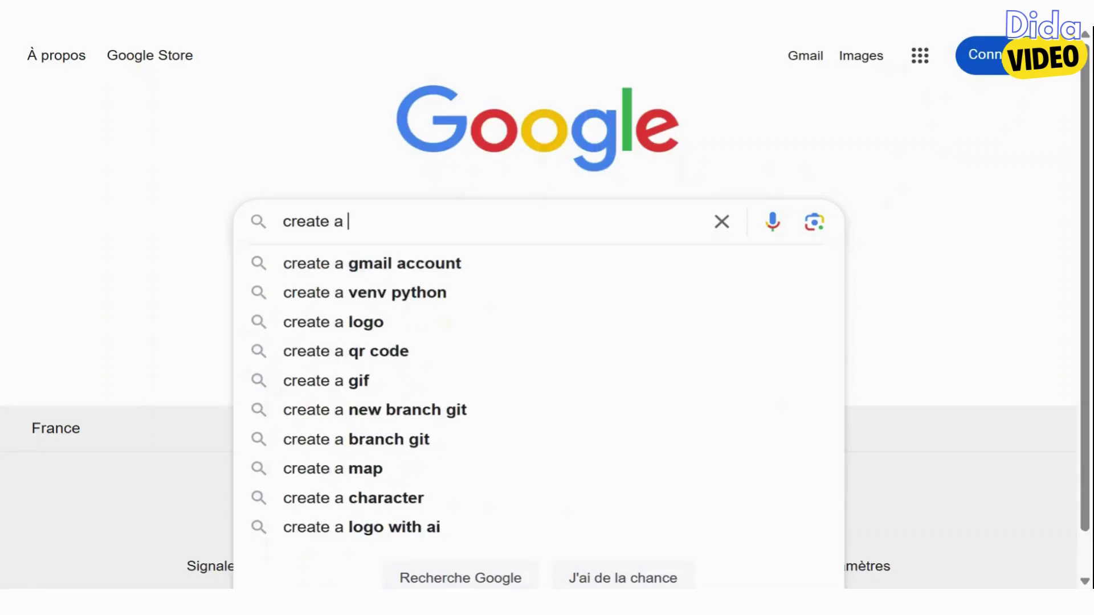
Search Google for 'create a google account' and go to the Google sign-in page
{"action": "type", "text": "google"}
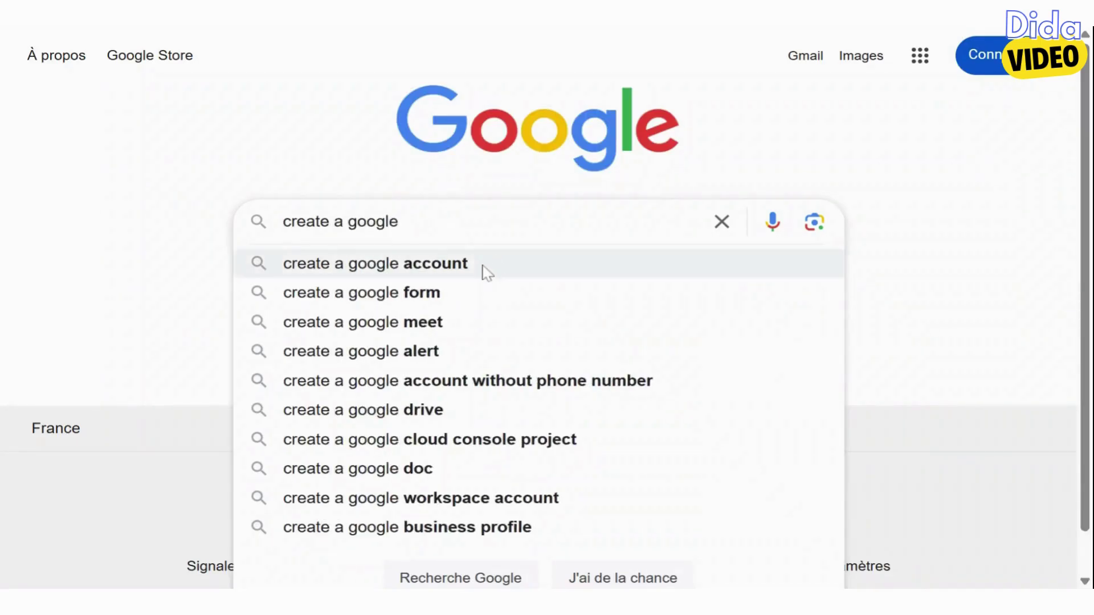
{"action": "left_click", "coordinate": [484, 271]}
{"action": "scroll", "coordinate": [484, 272], "scroll_direction": "down", "scroll_amount": 2}
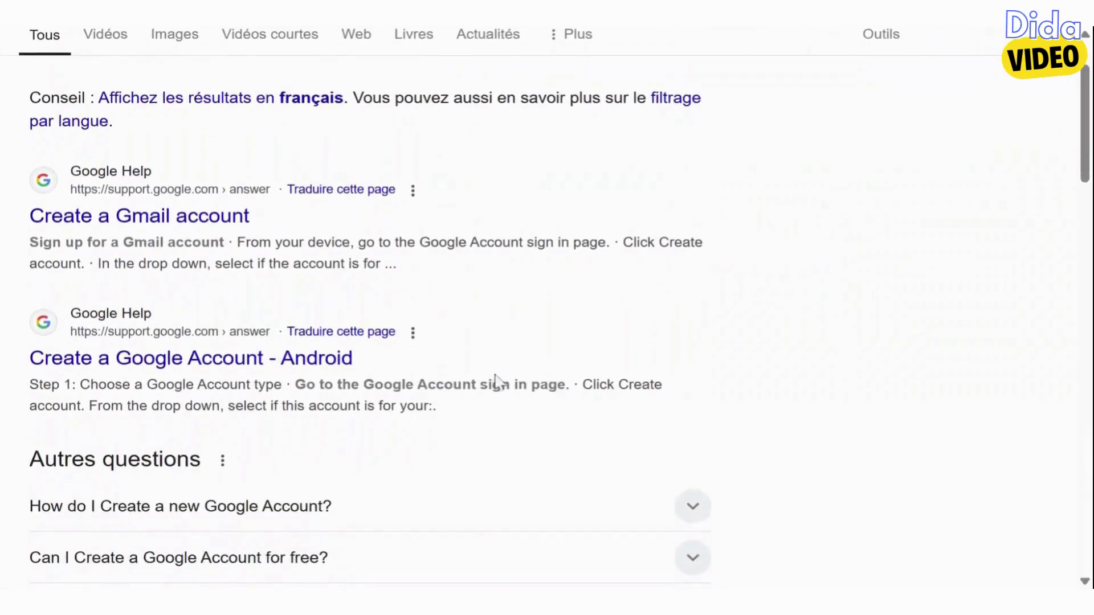
{"action": "scroll", "coordinate": [488, 374], "scroll_direction": "down", "scroll_amount": 2}
{"action": "scroll", "coordinate": [489, 373], "scroll_direction": "up", "scroll_amount": 4}
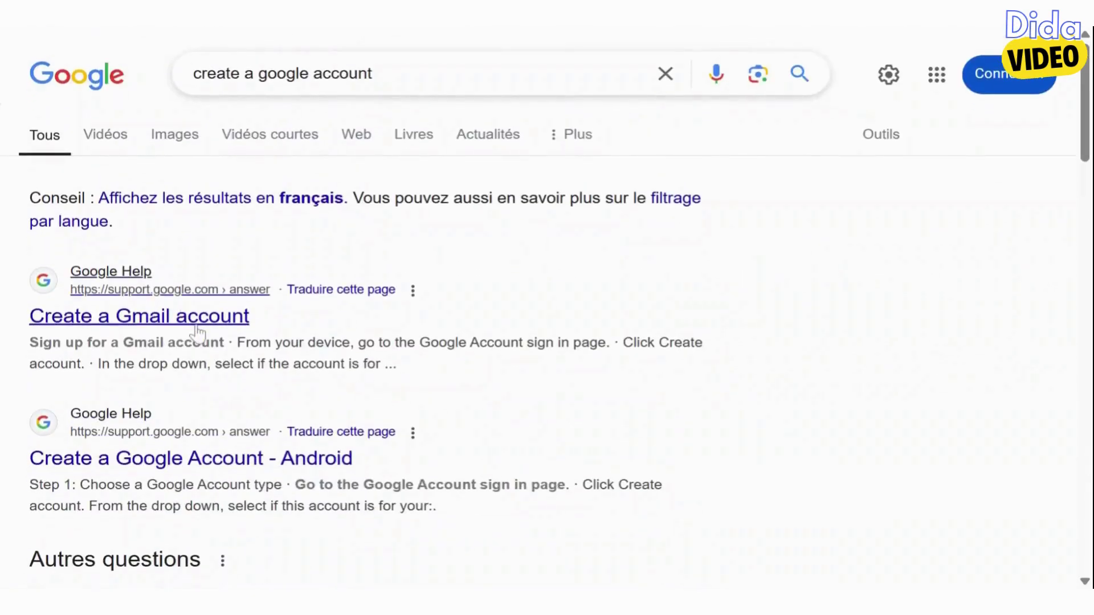
{"action": "scroll", "coordinate": [196, 330], "scroll_direction": "down", "scroll_amount": 8}
{"action": "left_click", "coordinate": [199, 336]}
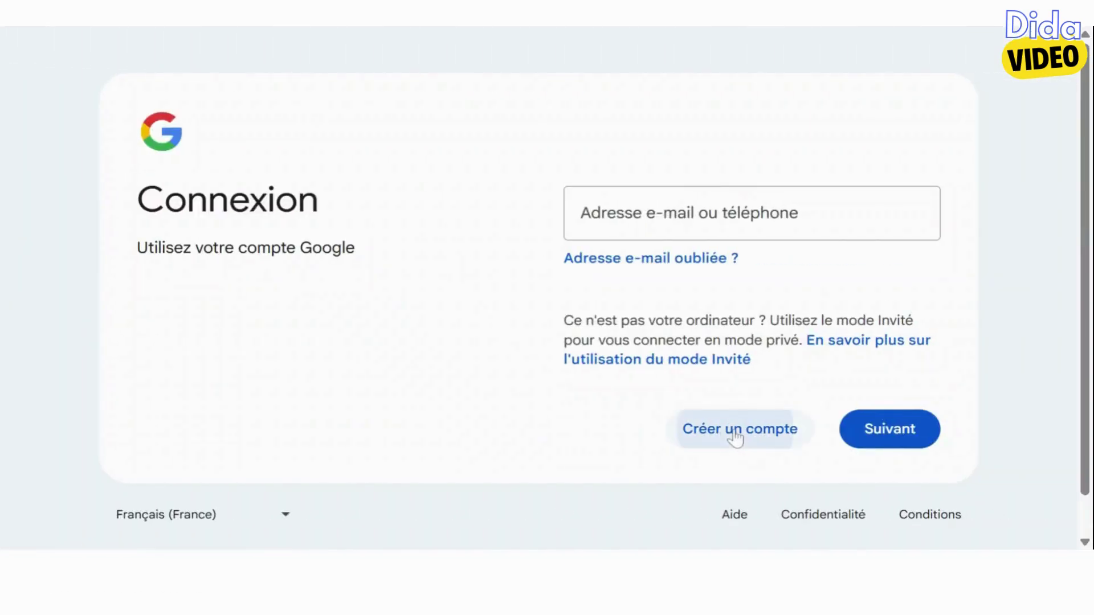
Start a personal Google account with the first name Parler
{"action": "left_click", "coordinate": [737, 436]}
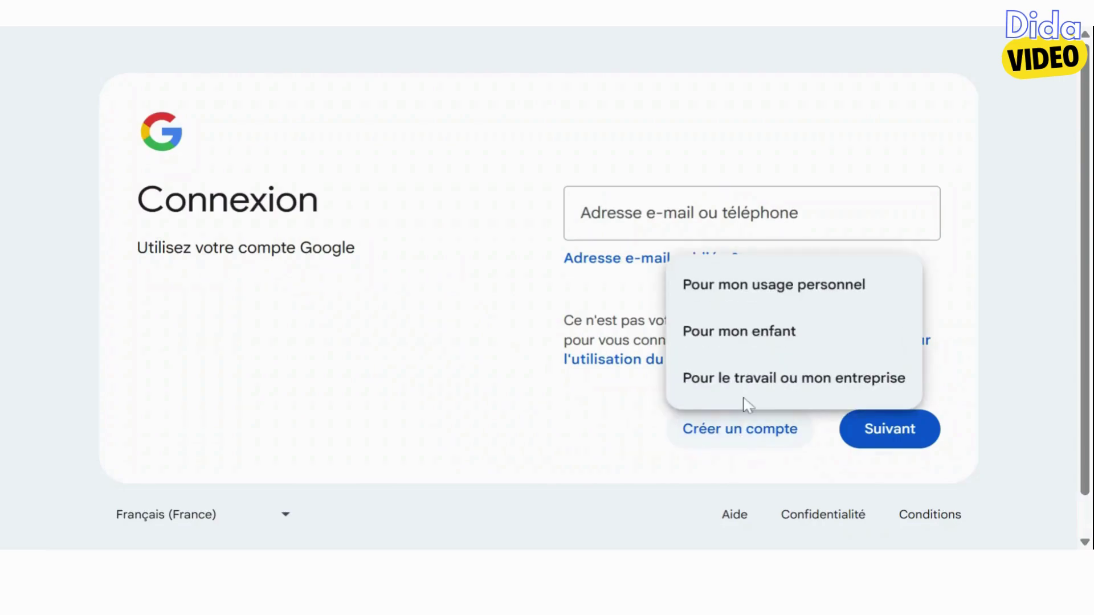
{"action": "left_click", "coordinate": [795, 293]}
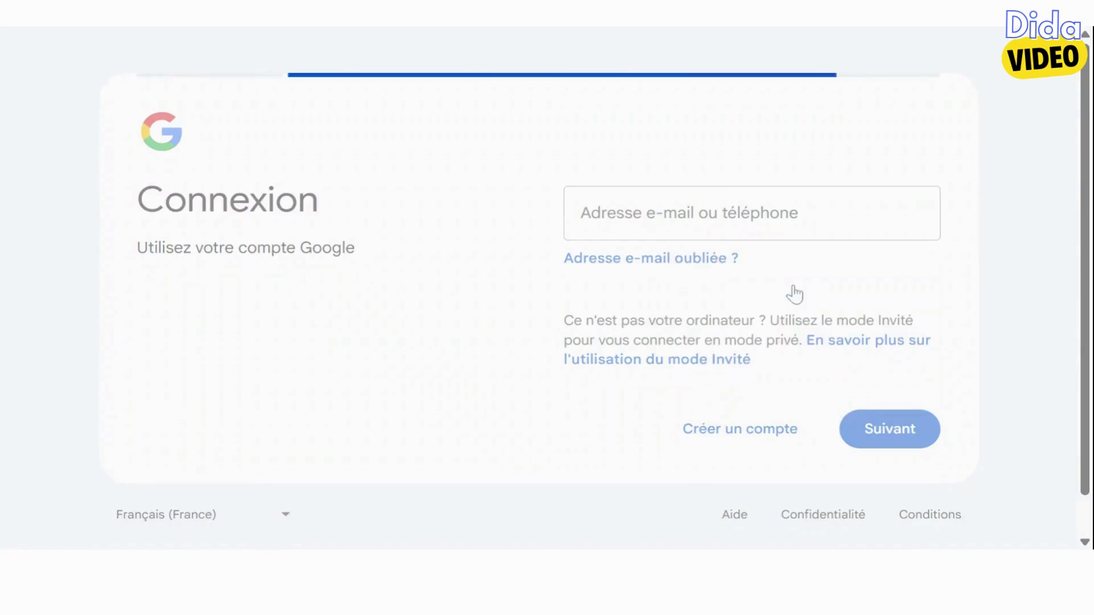
{"action": "type", "text": "Pa"}
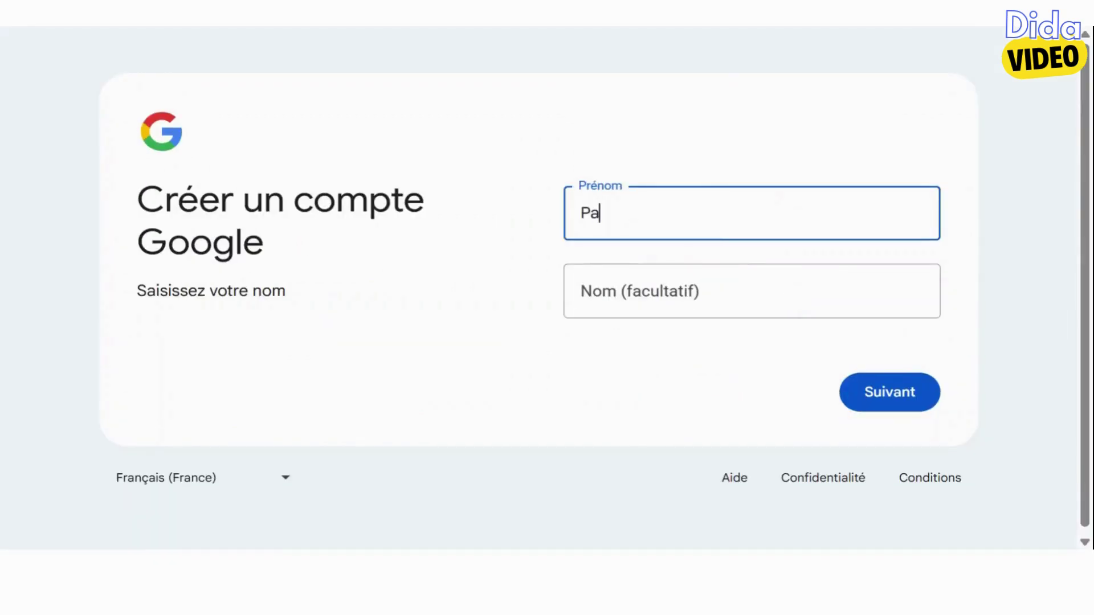
{"action": "type", "text": "rler English"}
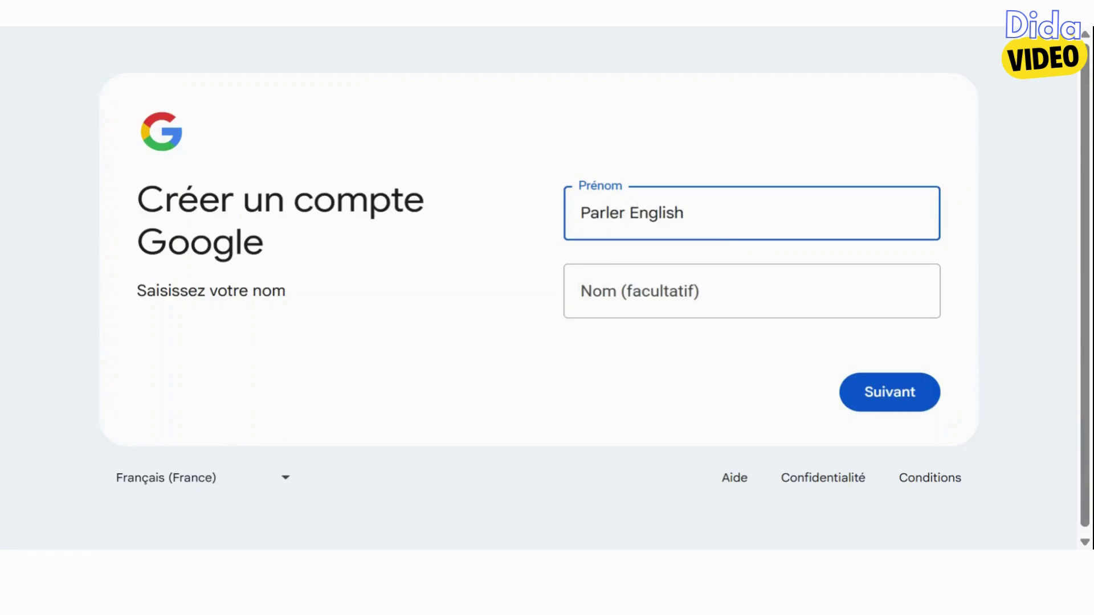
{"action": "left_click", "coordinate": [873, 394]}
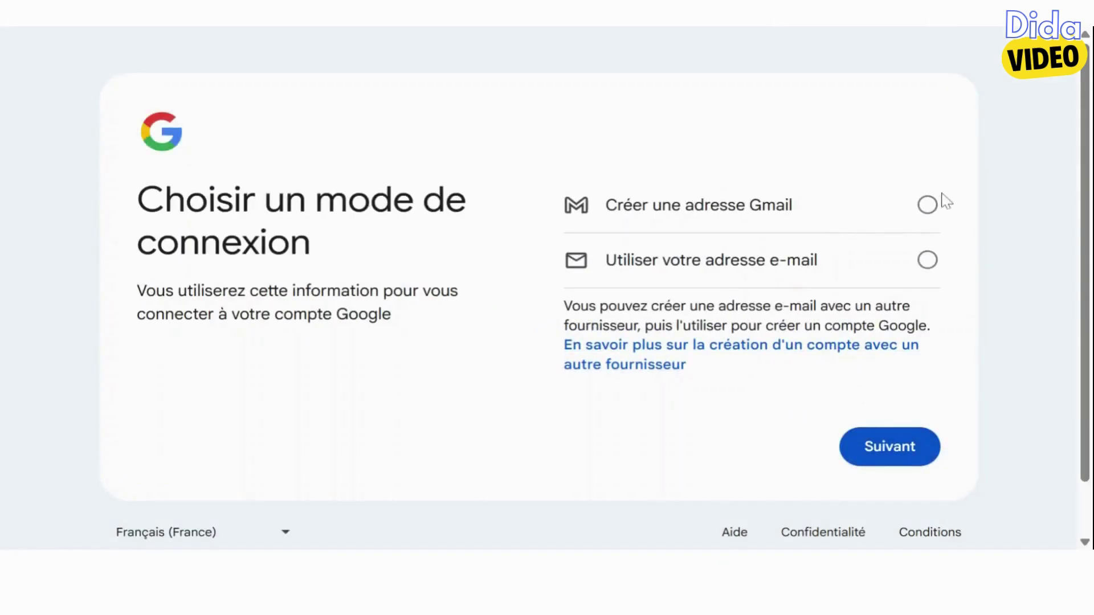
Choose to create your own custom Gmail address
{"action": "left_click", "coordinate": [926, 208]}
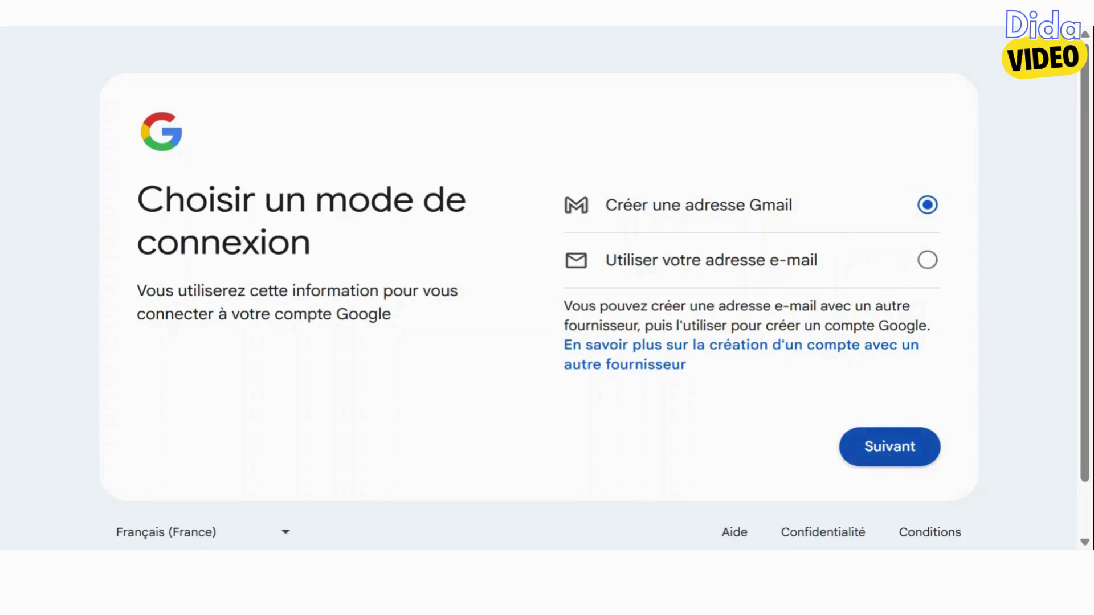
{"action": "left_click", "coordinate": [892, 450]}
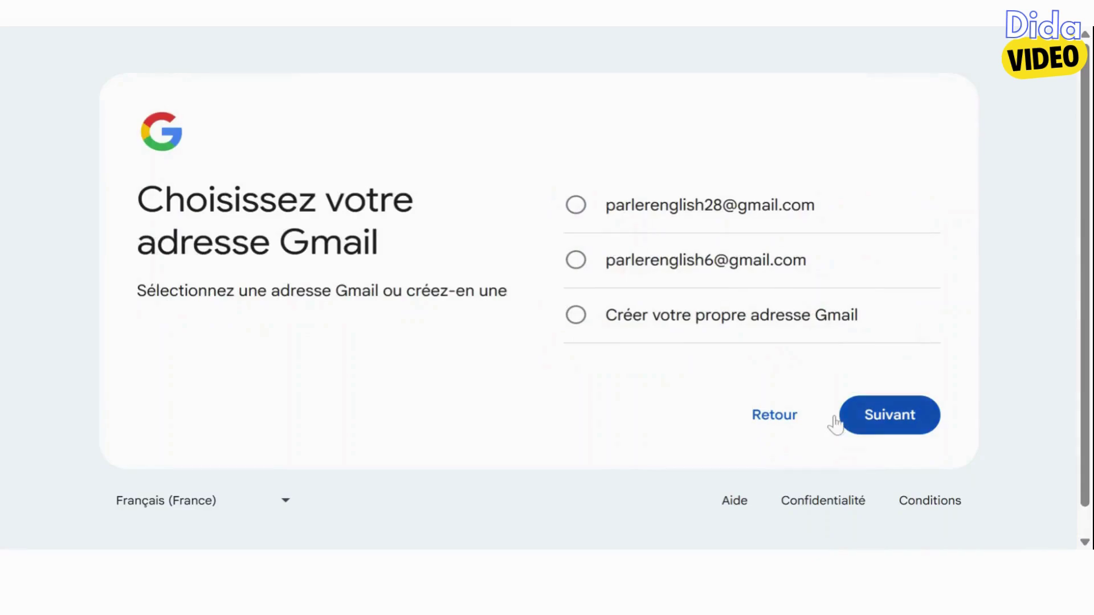
{"action": "left_click", "coordinate": [789, 318]}
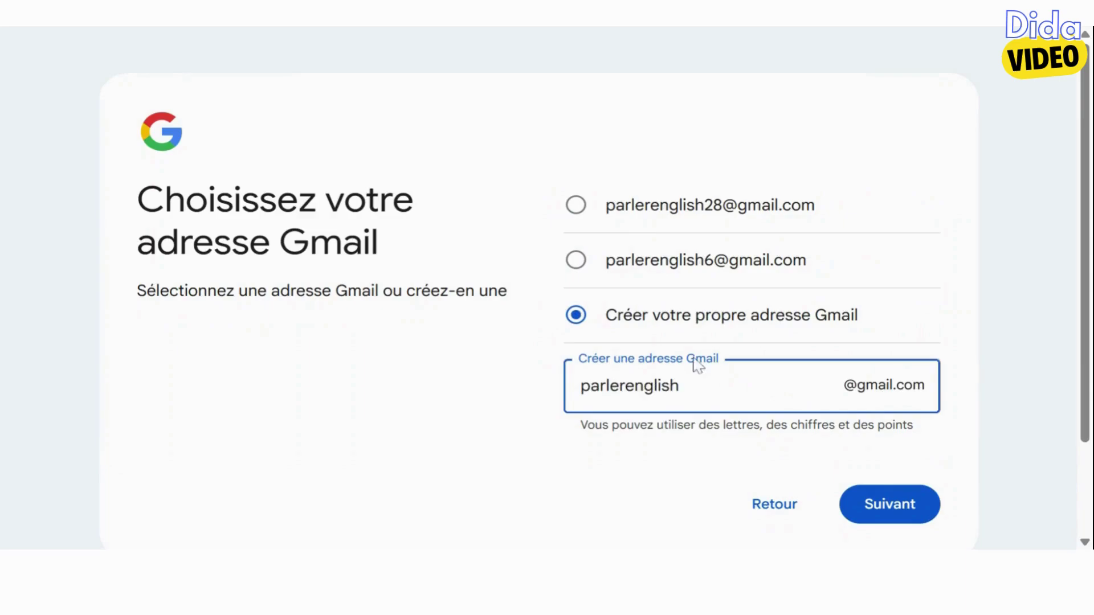
Enter a custom Gmail username, revise it with a prefix, and accept the address
{"action": "left_click", "coordinate": [566, 478]}
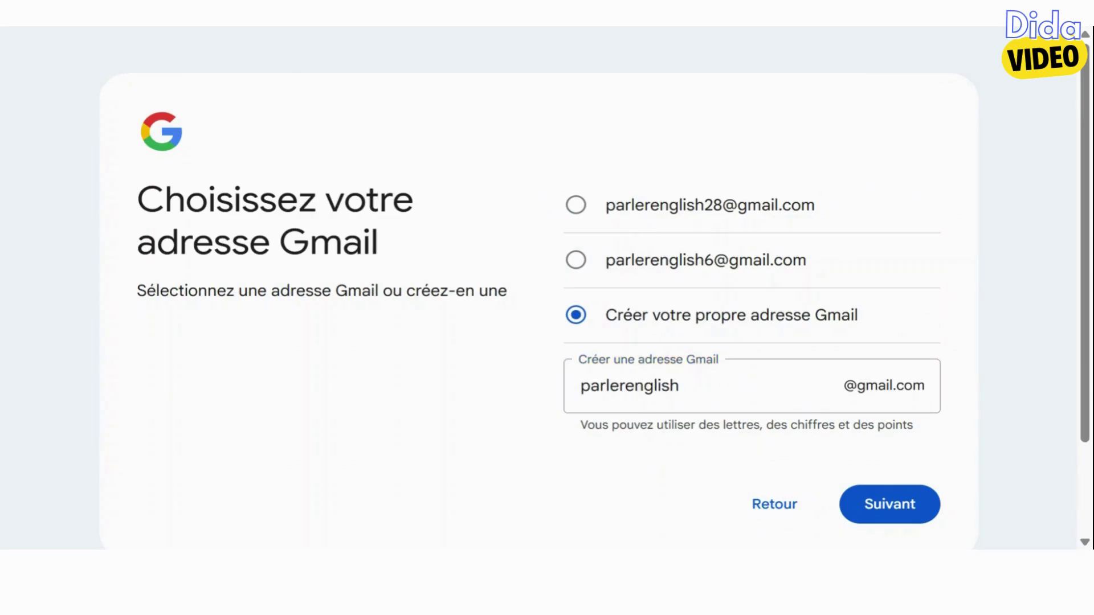
{"action": "left_click", "coordinate": [580, 386]}
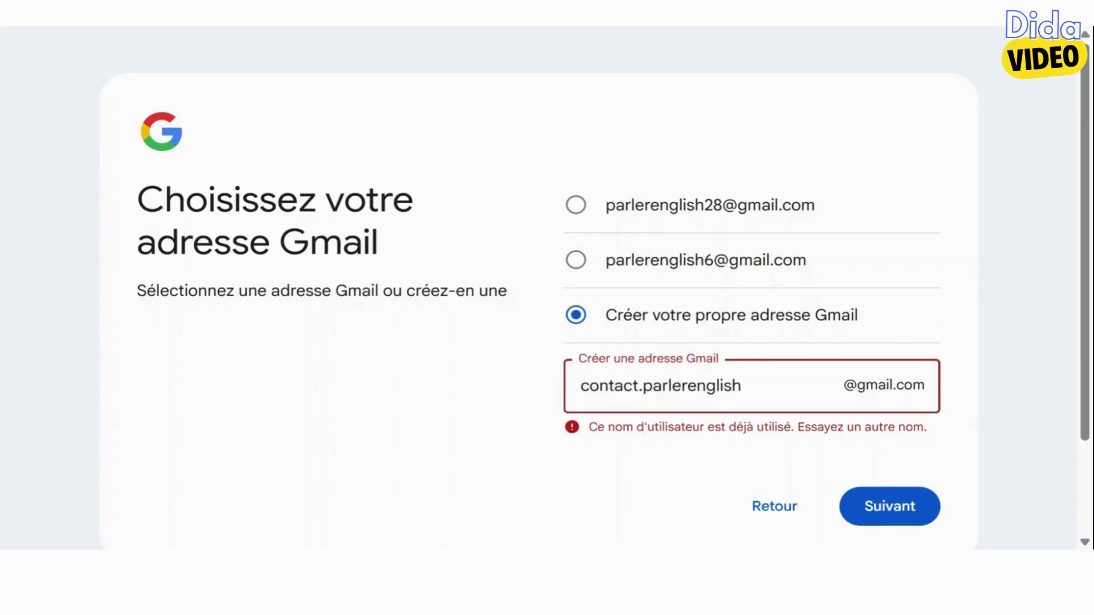
{"action": "left_click", "coordinate": [668, 433]}
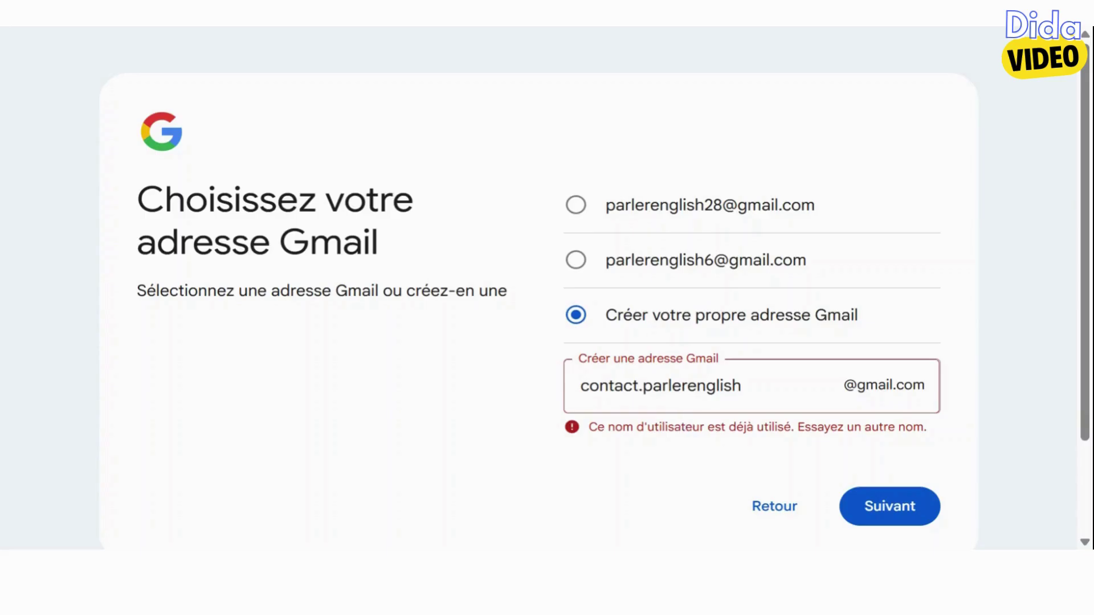
{"action": "left_click", "coordinate": [912, 510]}
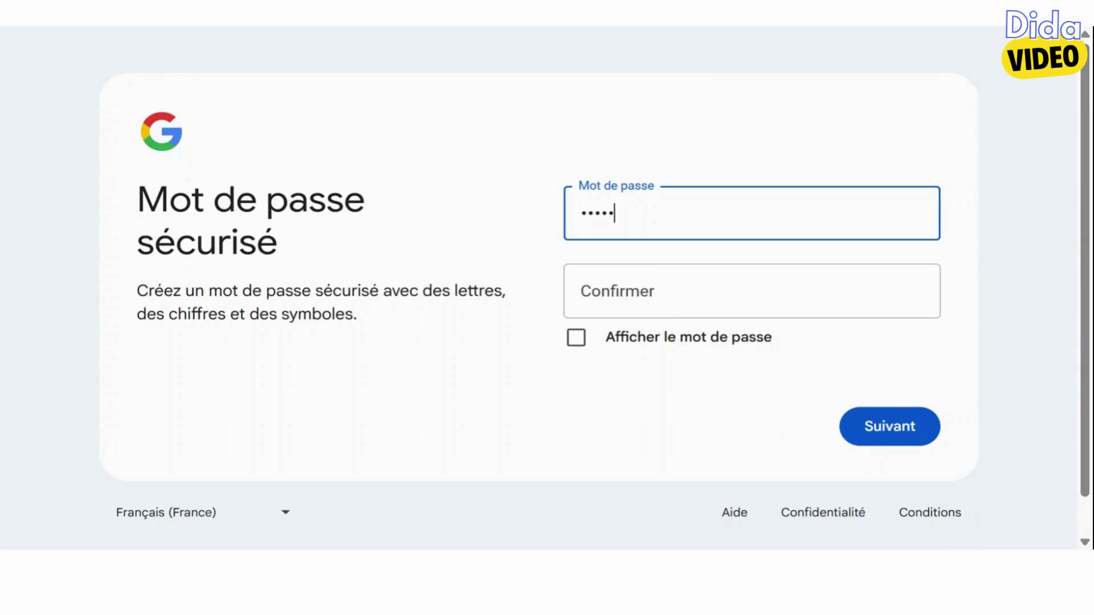
Confirm the account password and submit it
{"action": "left_click", "coordinate": [821, 269]}
{"action": "type", "text": "••"}
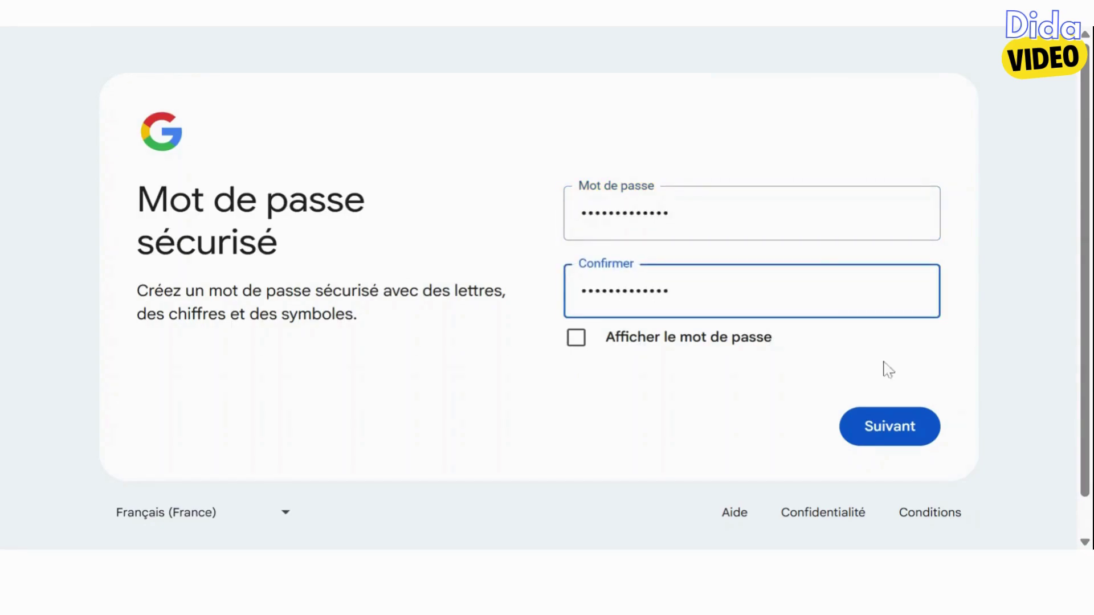
{"action": "left_click", "coordinate": [908, 427]}
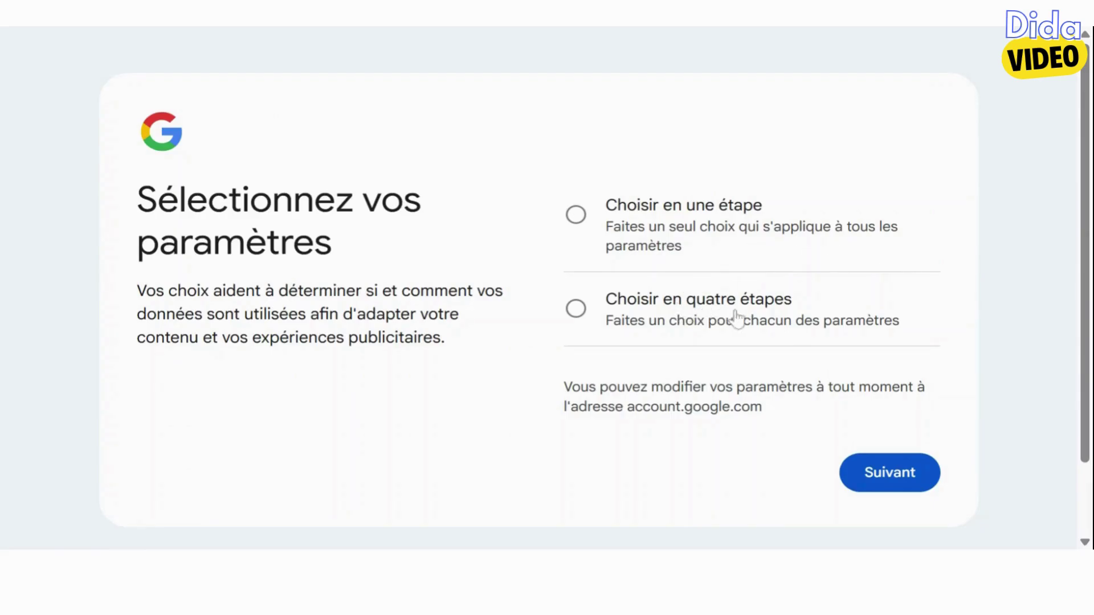
Choose one-step privacy setup, refuse all personalisation settings, confirm, and accept the terms
{"action": "left_click", "coordinate": [576, 220]}
{"action": "left_click", "coordinate": [915, 477]}
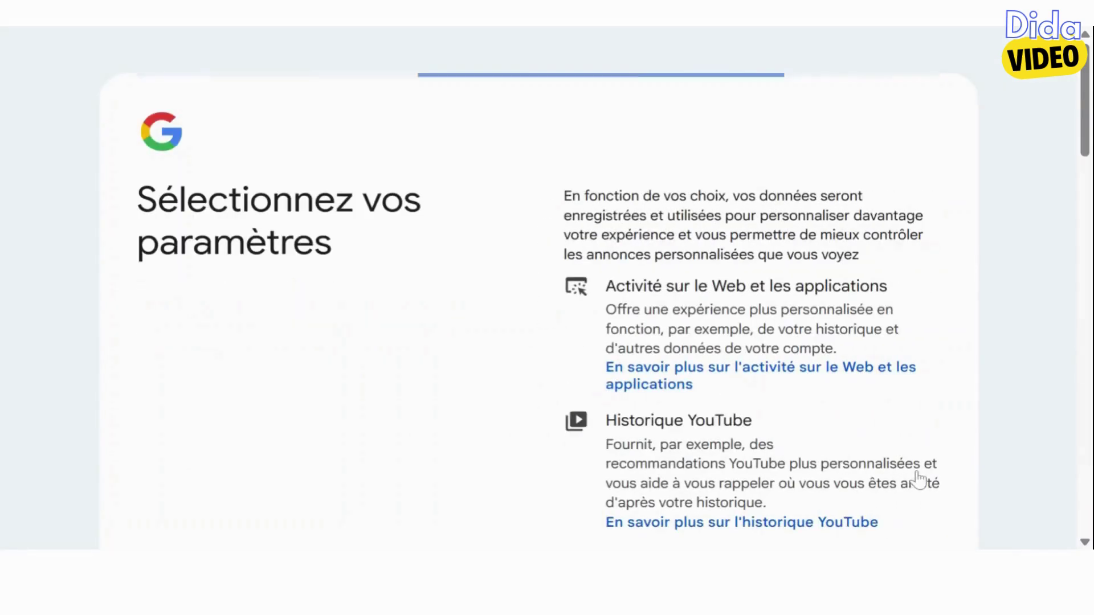
{"action": "scroll", "coordinate": [887, 420], "scroll_direction": "down", "scroll_amount": 20}
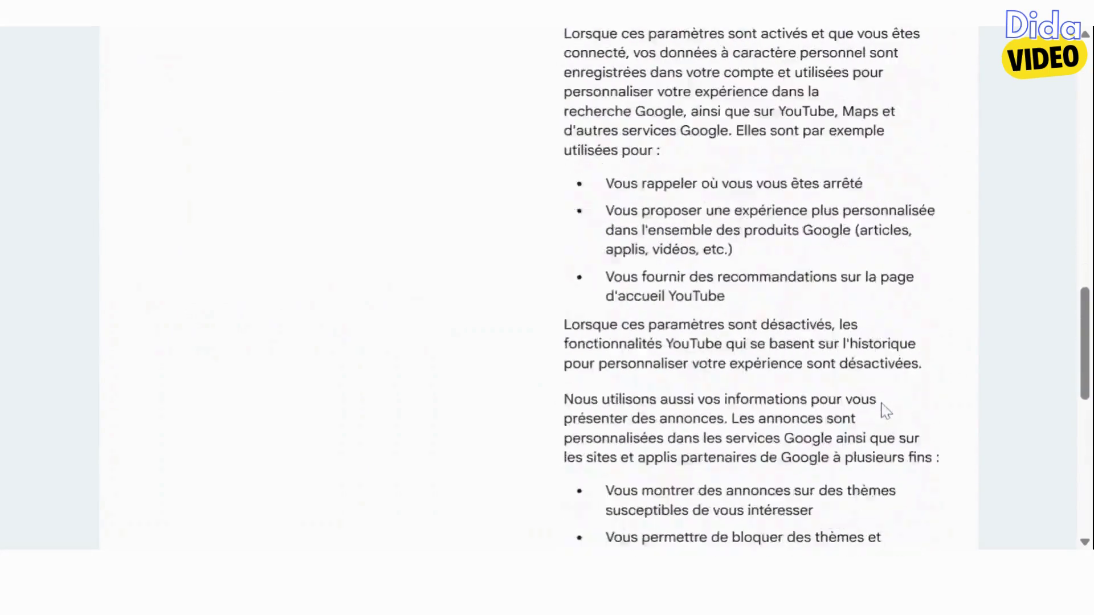
{"action": "scroll", "coordinate": [887, 411], "scroll_direction": "down", "scroll_amount": 10}
{"action": "left_click", "coordinate": [767, 354]}
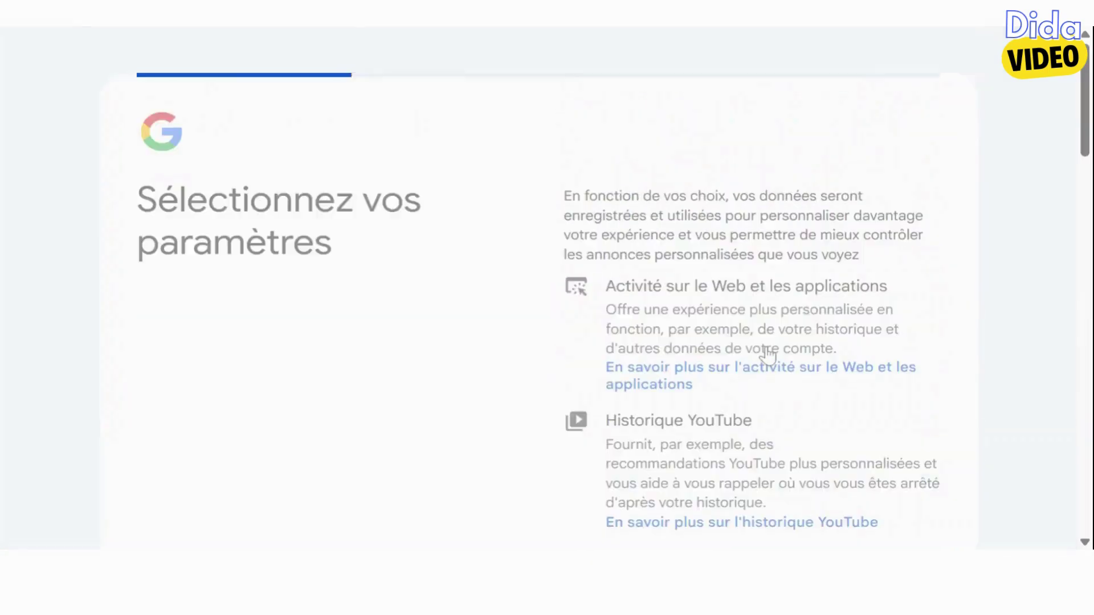
{"action": "scroll", "coordinate": [764, 354], "scroll_direction": "down", "scroll_amount": 15}
{"action": "scroll", "coordinate": [750, 285], "scroll_direction": "up", "scroll_amount": 10}
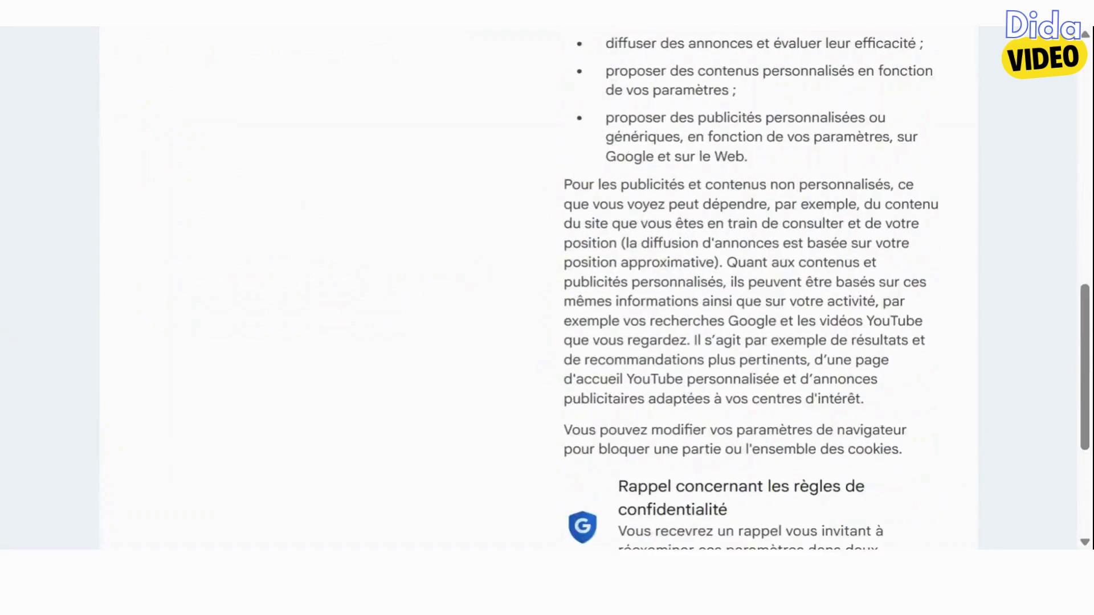
{"action": "scroll", "coordinate": [749, 285], "scroll_direction": "down", "scroll_amount": 8}
{"action": "scroll", "coordinate": [847, 386], "scroll_direction": "down", "scroll_amount": 3}
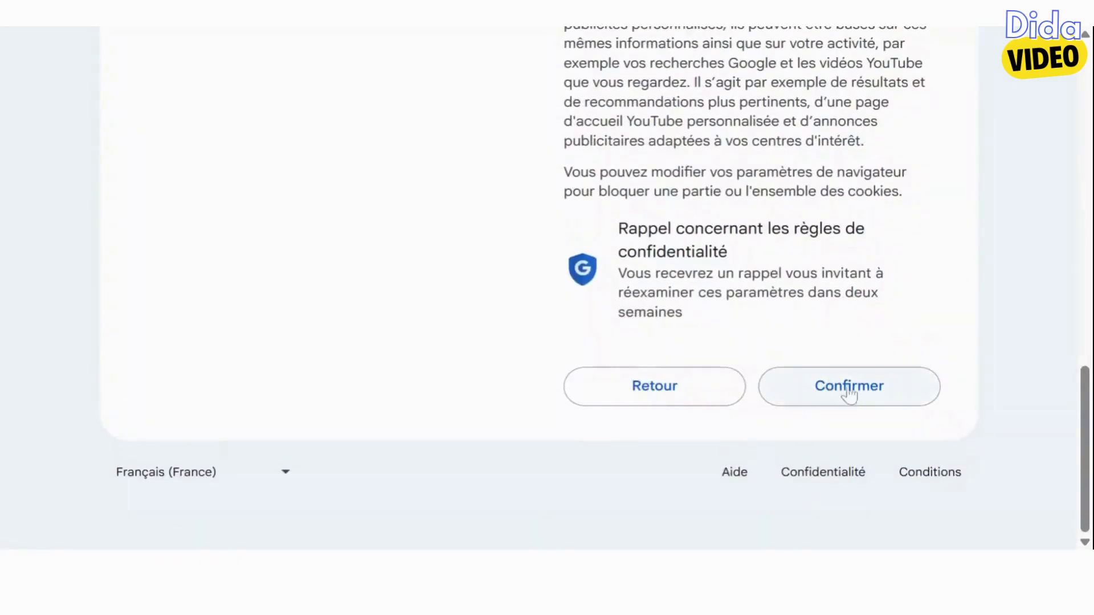
{"action": "left_click", "coordinate": [847, 386]}
{"action": "scroll", "coordinate": [895, 453], "scroll_direction": "down", "scroll_amount": 20}
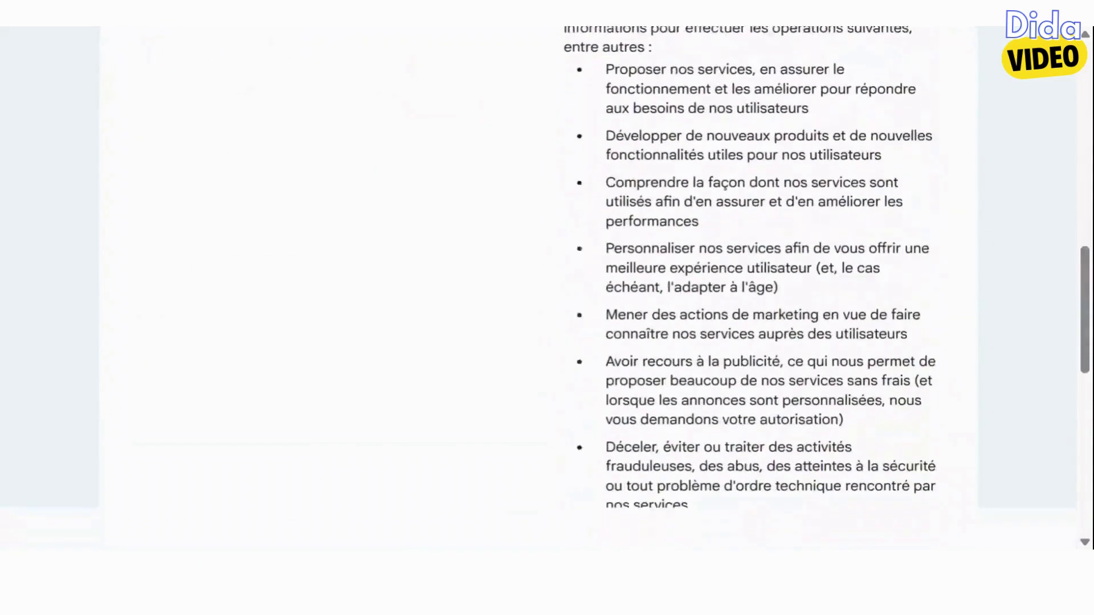
{"action": "left_click", "coordinate": [896, 453]}
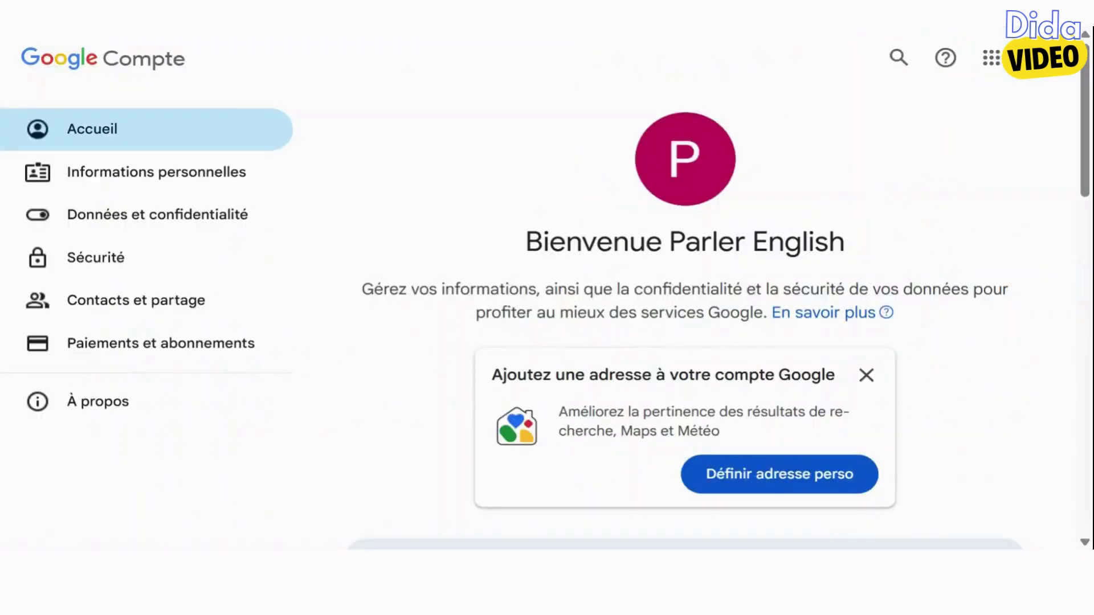
Dismiss the address suggestion, go to YouTube from the apps grid, and postpone the linking prompt a week
{"action": "left_click", "coordinate": [866, 375]}
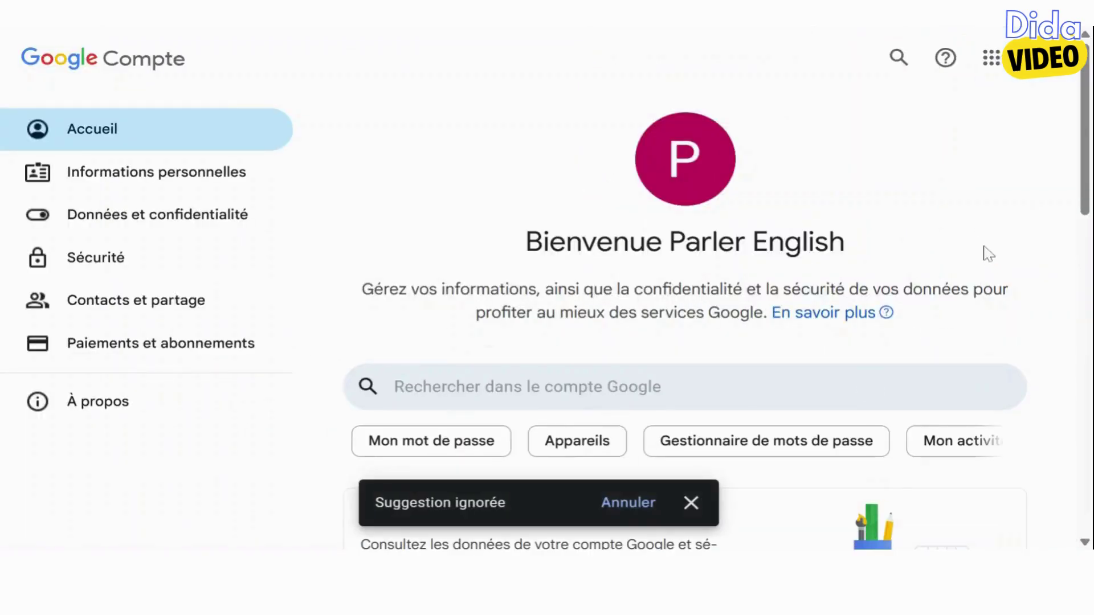
{"action": "left_click", "coordinate": [991, 59]}
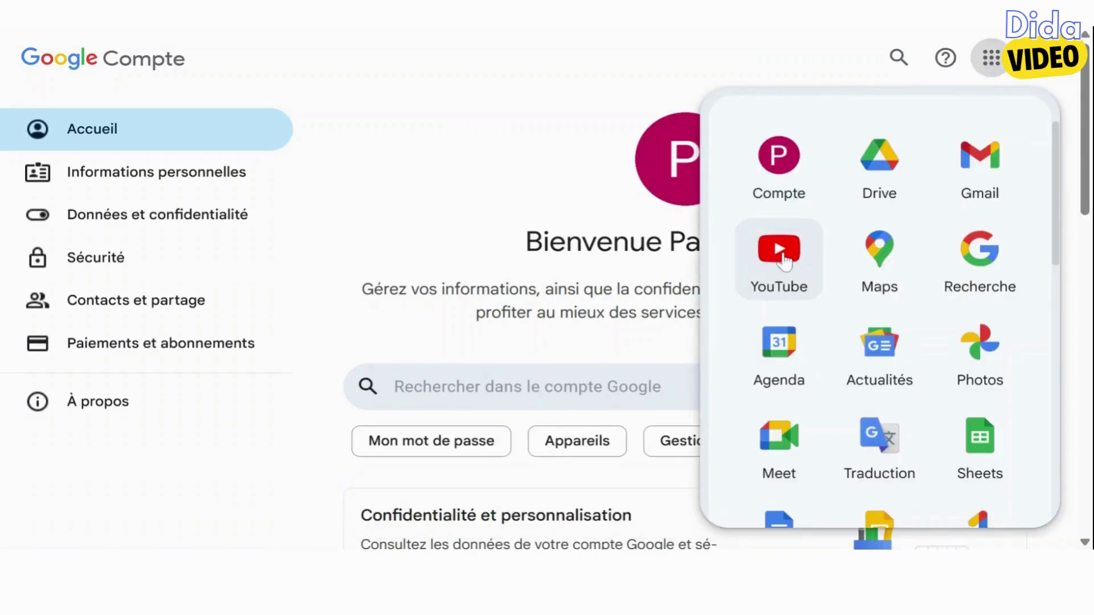
{"action": "left_click", "coordinate": [786, 261]}
{"action": "left_click", "coordinate": [686, 447]}
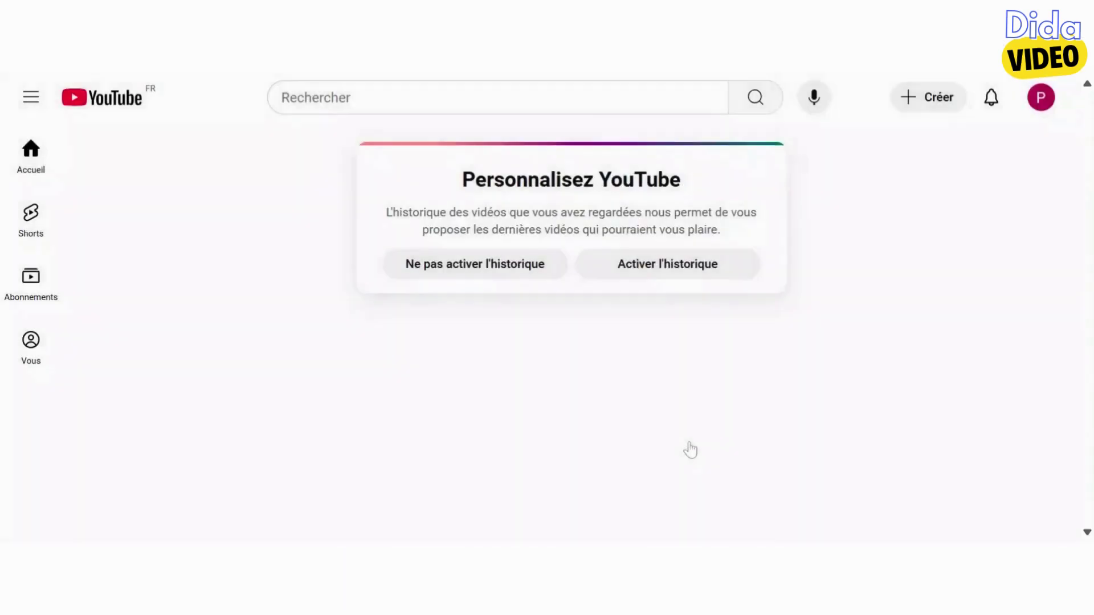
{"action": "left_click", "coordinate": [1041, 97]}
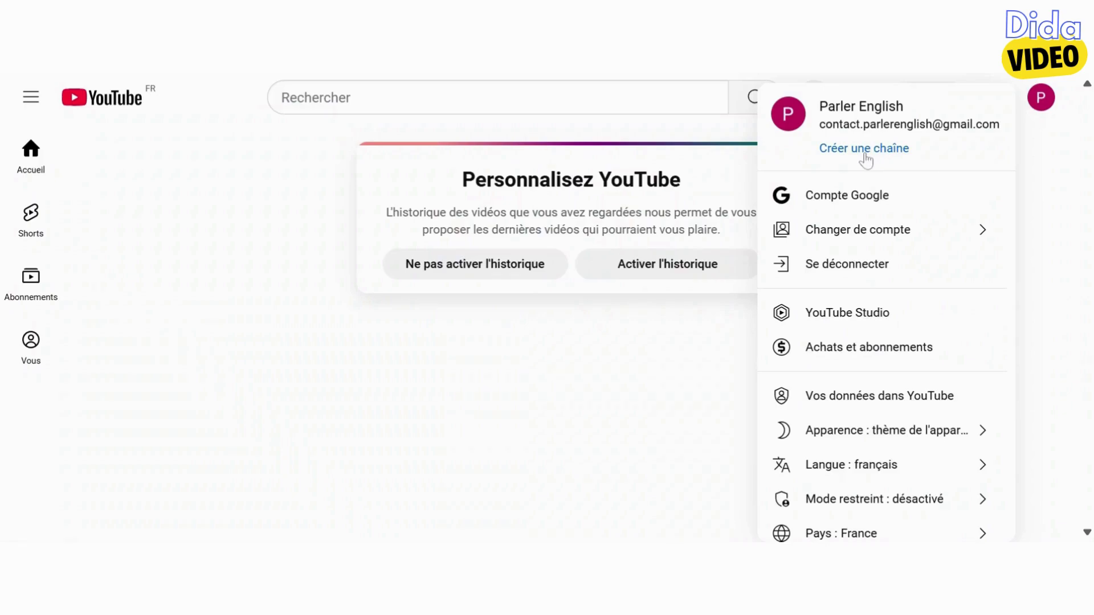
{"action": "left_click", "coordinate": [864, 150]}
{"action": "scroll", "coordinate": [762, 298], "scroll_direction": "down", "scroll_amount": 3}
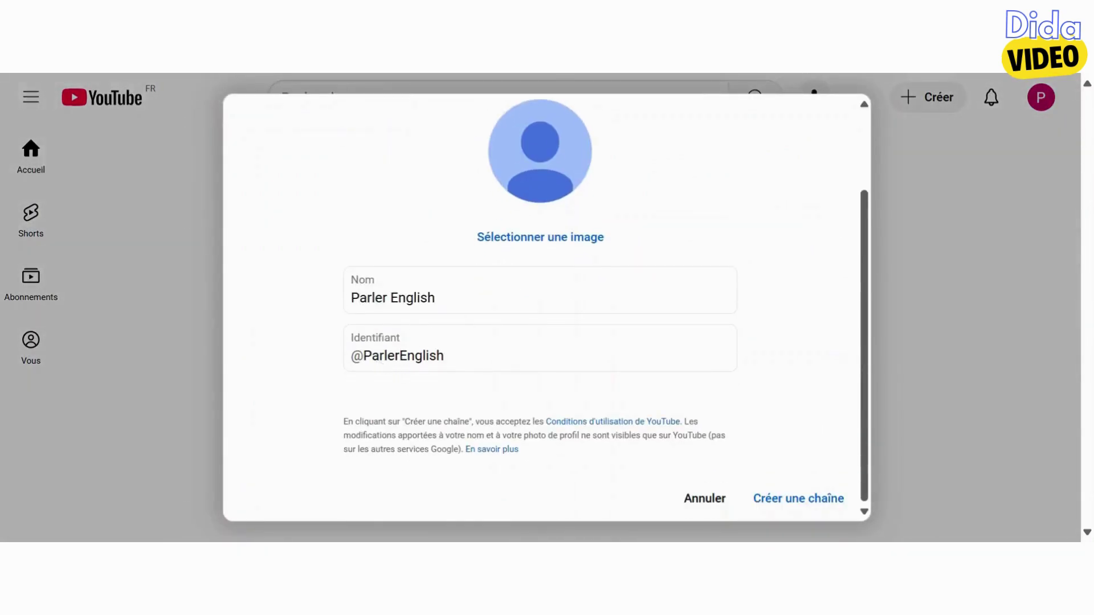
{"action": "left_click", "coordinate": [810, 503]}
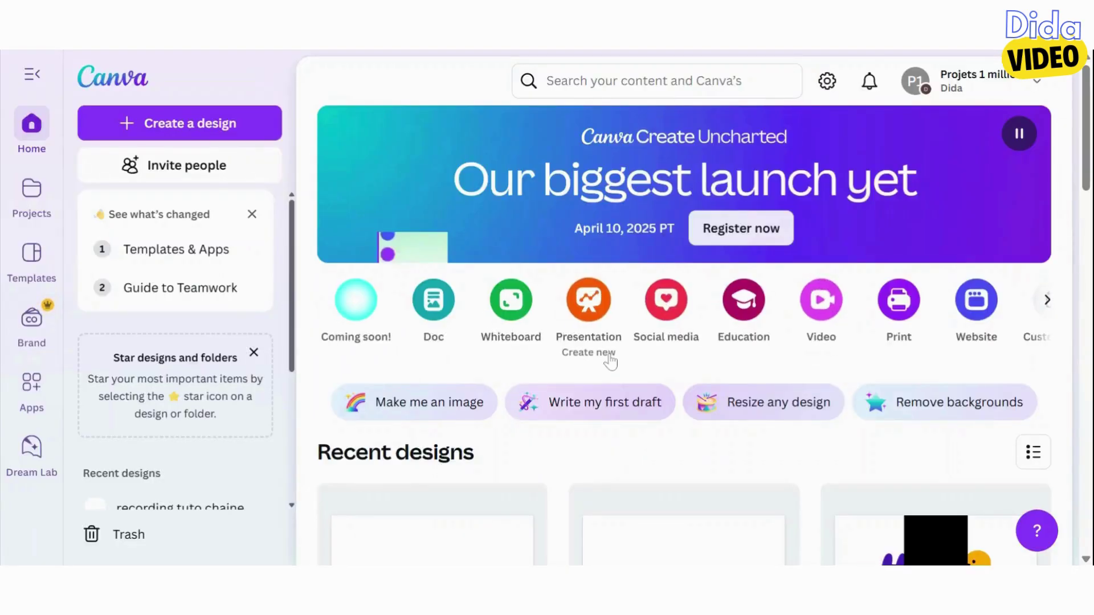
Create a new 800 × 800 YouTube Channel Logo design in Canva by searching 'LOGO'
{"action": "left_click", "coordinate": [227, 131]}
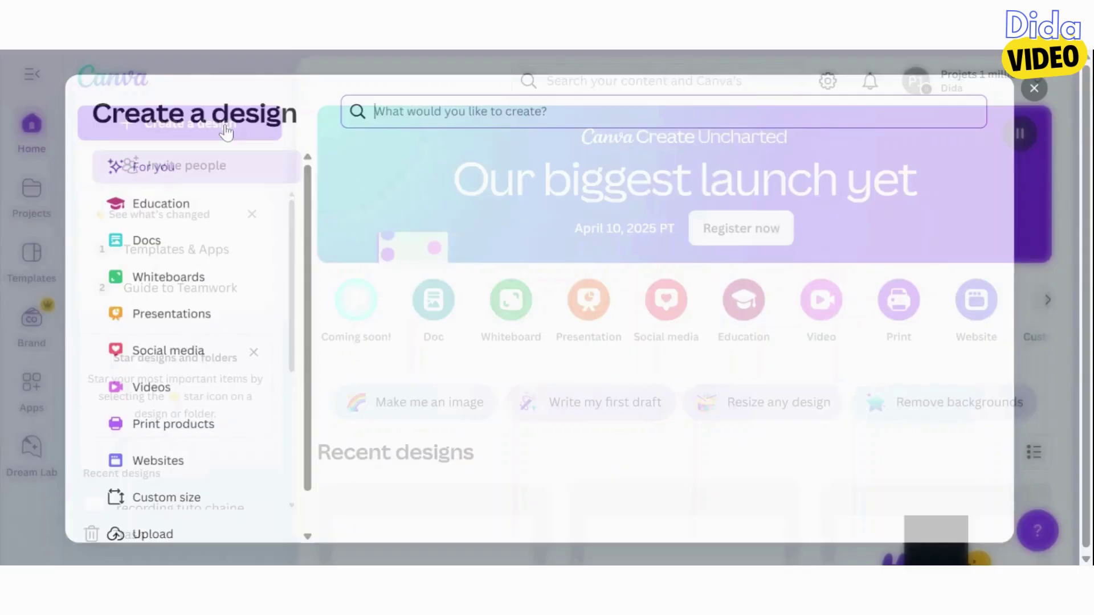
{"action": "type", "text": "u"}
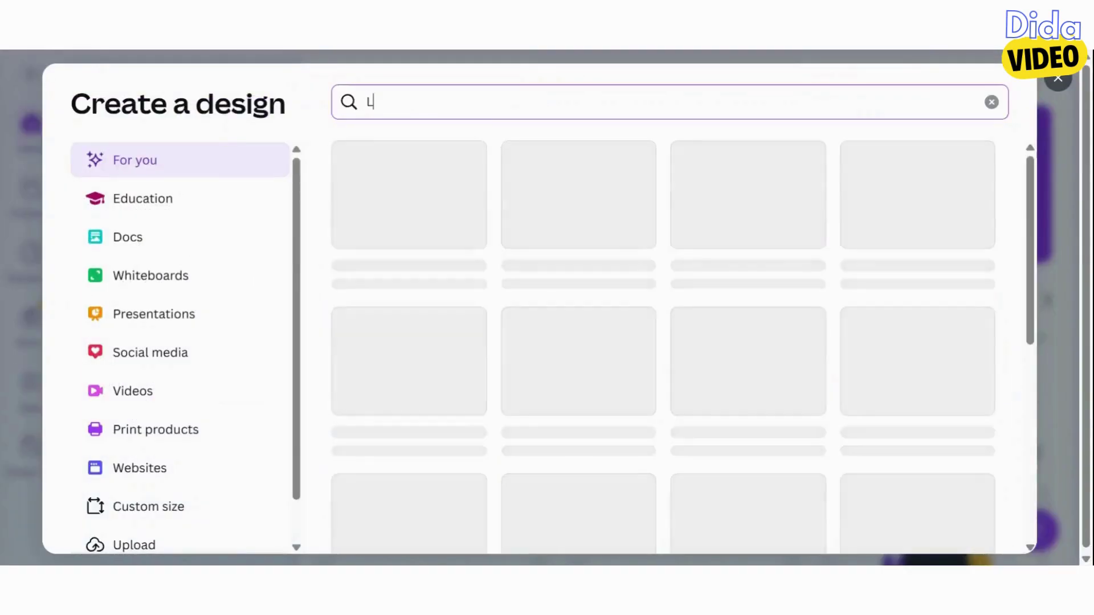
{"action": "type", "text": "OGO"}
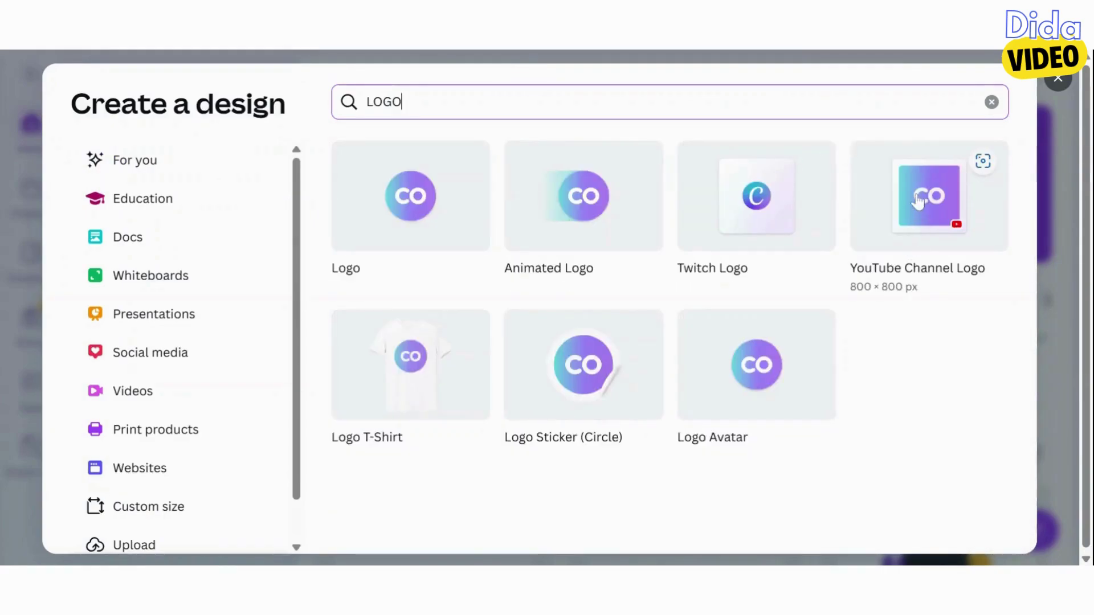
{"action": "left_click", "coordinate": [919, 201]}
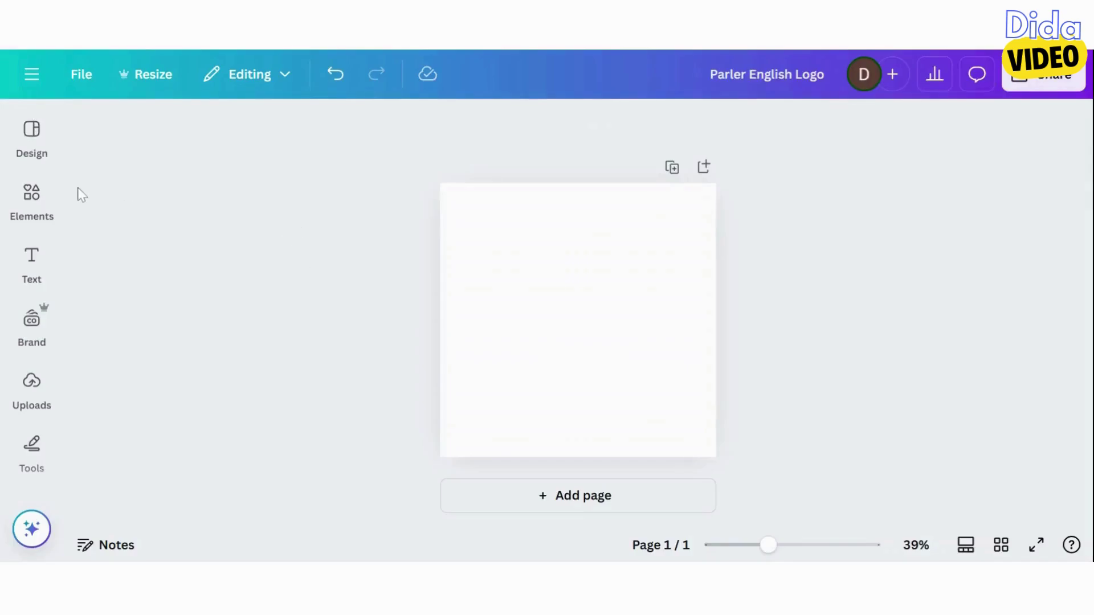
{"action": "left_click", "coordinate": [32, 137]}
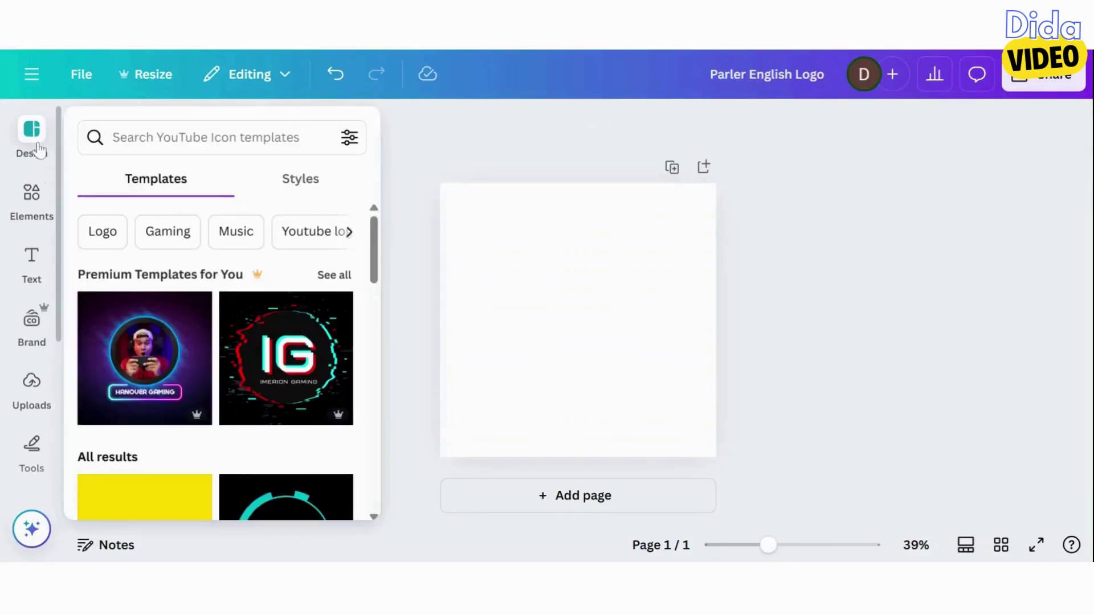
Apply the blue-and-green Keithston Tutorials circle template from the 'teacher' results to the logo
{"action": "scroll", "coordinate": [152, 387], "scroll_direction": "down", "scroll_amount": 10}
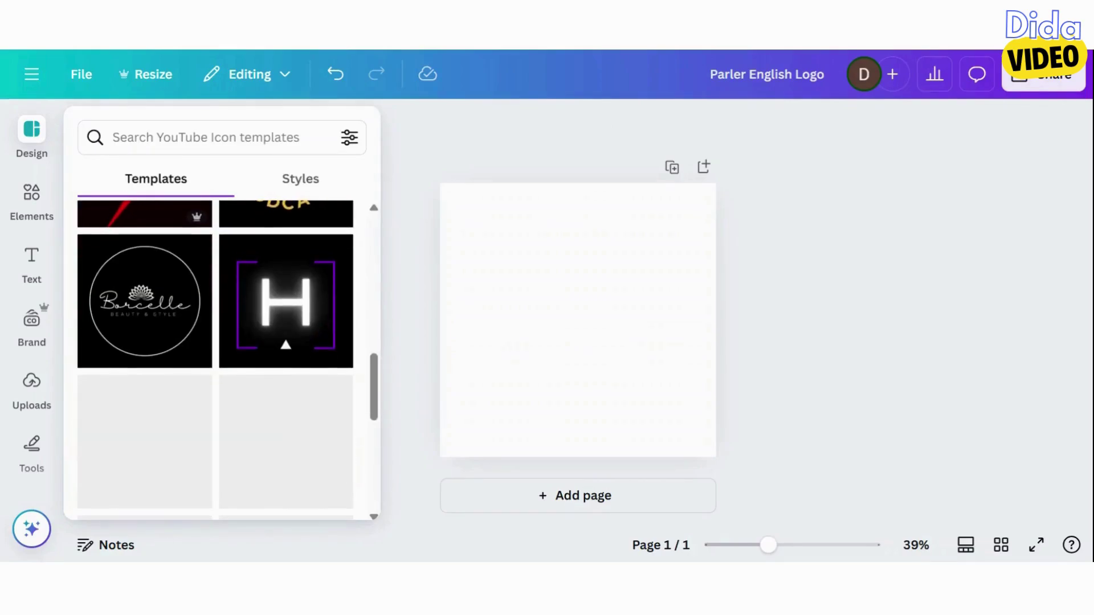
{"action": "scroll", "coordinate": [153, 388], "scroll_direction": "down", "scroll_amount": 3}
{"action": "scroll", "coordinate": [145, 342], "scroll_direction": "down", "scroll_amount": 8}
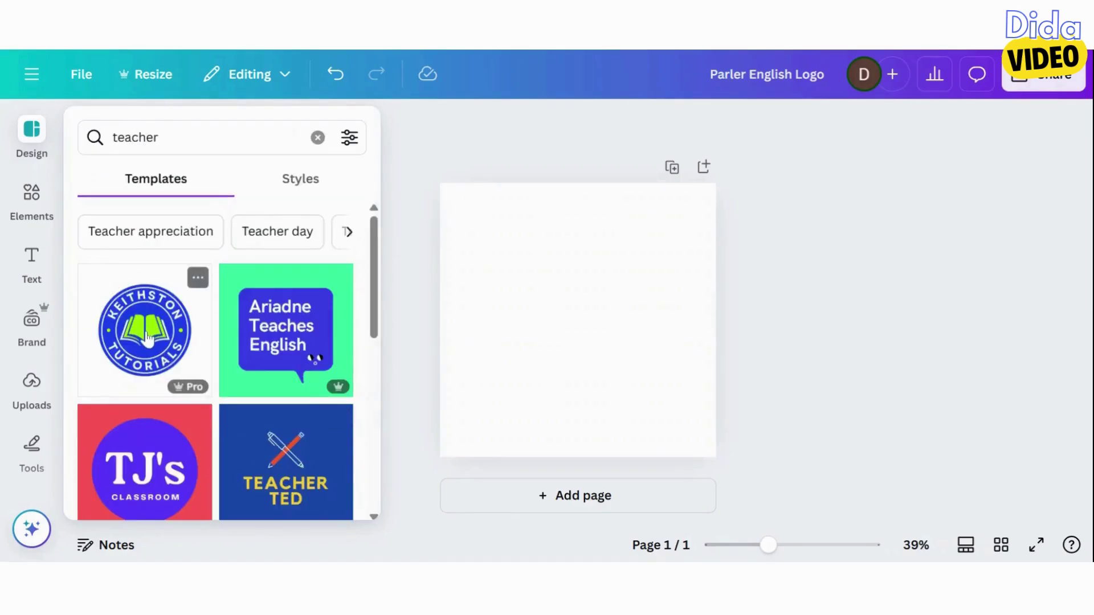
{"action": "left_click", "coordinate": [147, 336]}
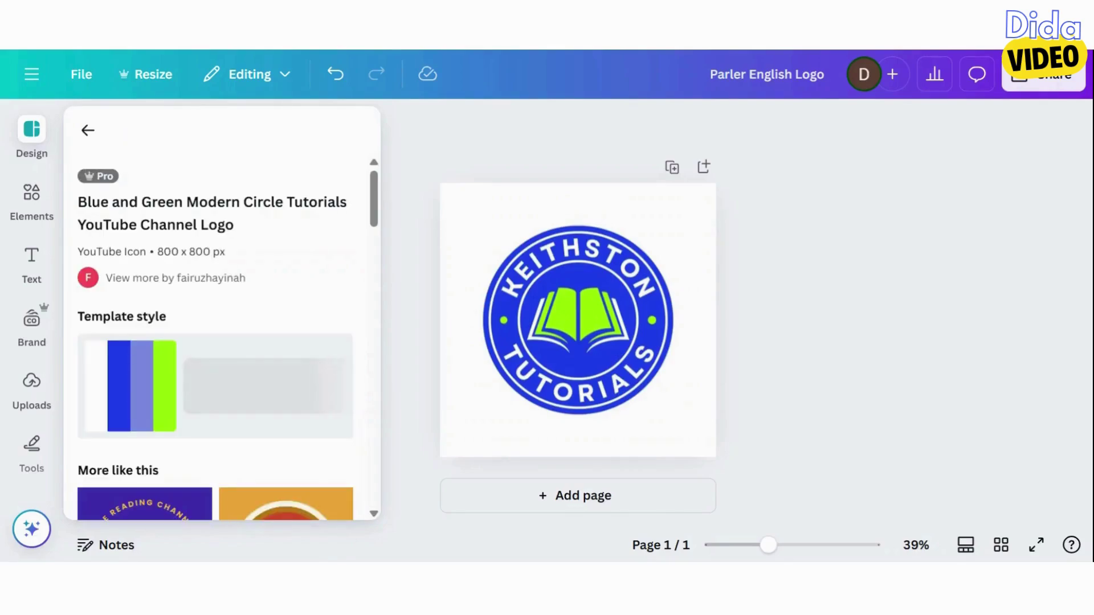
{"action": "left_click", "coordinate": [561, 284]}
Retype the curved texts as PARLER and ENGLISH and delete the central open-book graphic
{"action": "left_click", "coordinate": [561, 283]}
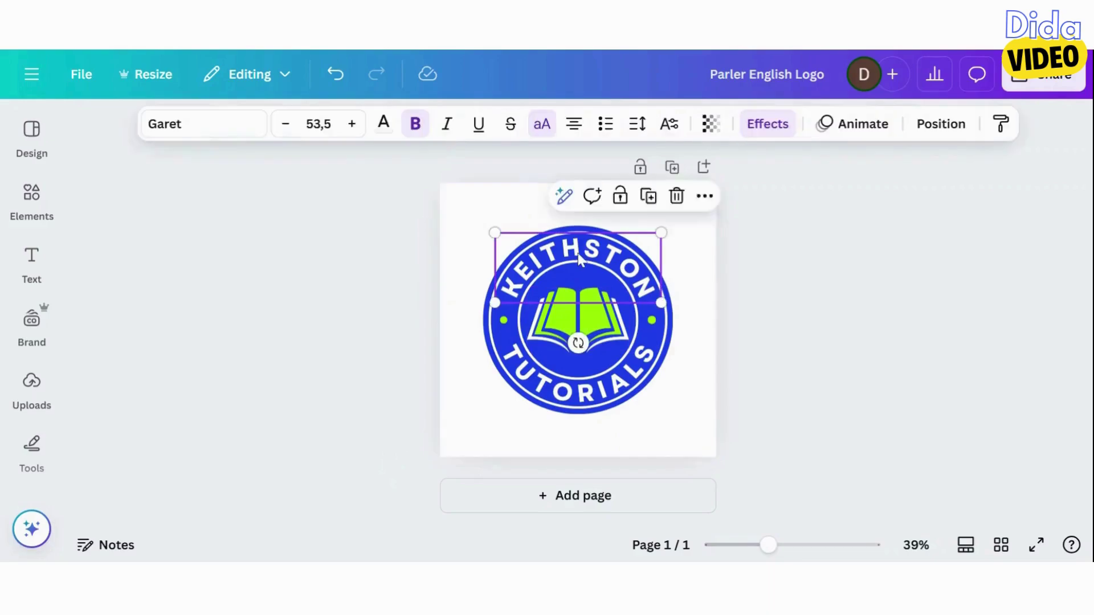
{"action": "double_click", "coordinate": [581, 258]}
{"action": "type", "text": "PARLER"}
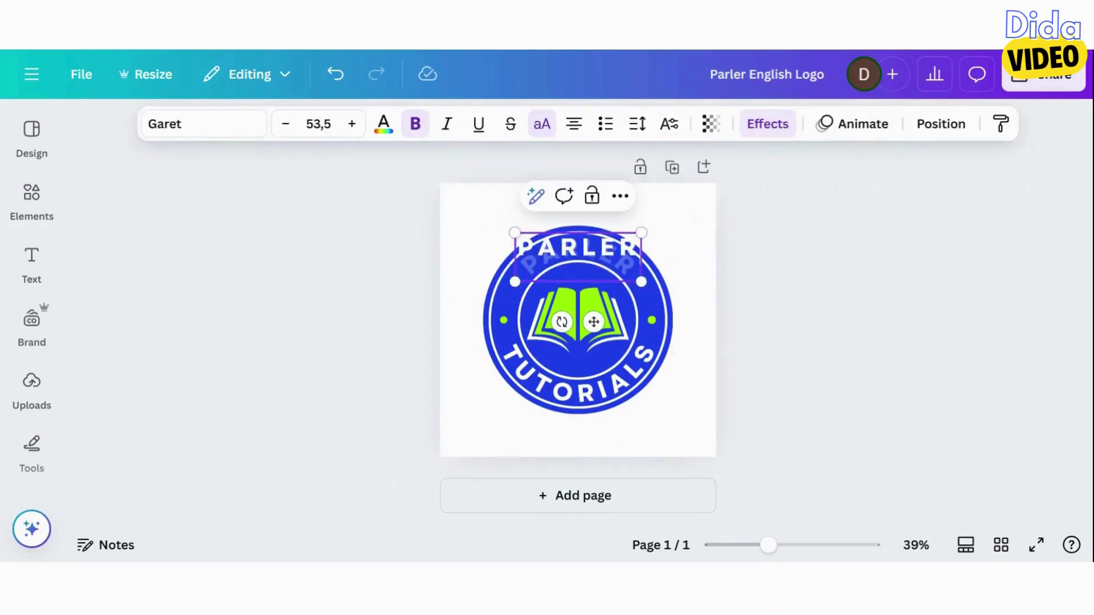
{"action": "left_click", "coordinate": [587, 394]}
{"action": "double_click", "coordinate": [587, 394]}
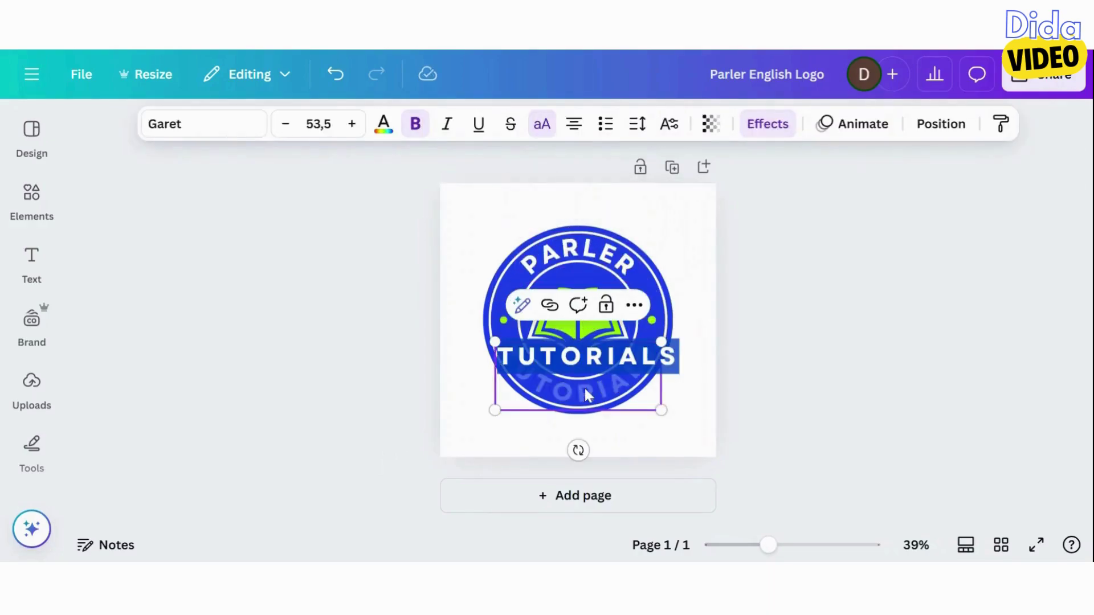
{"action": "type", "text": "ENGLISH"}
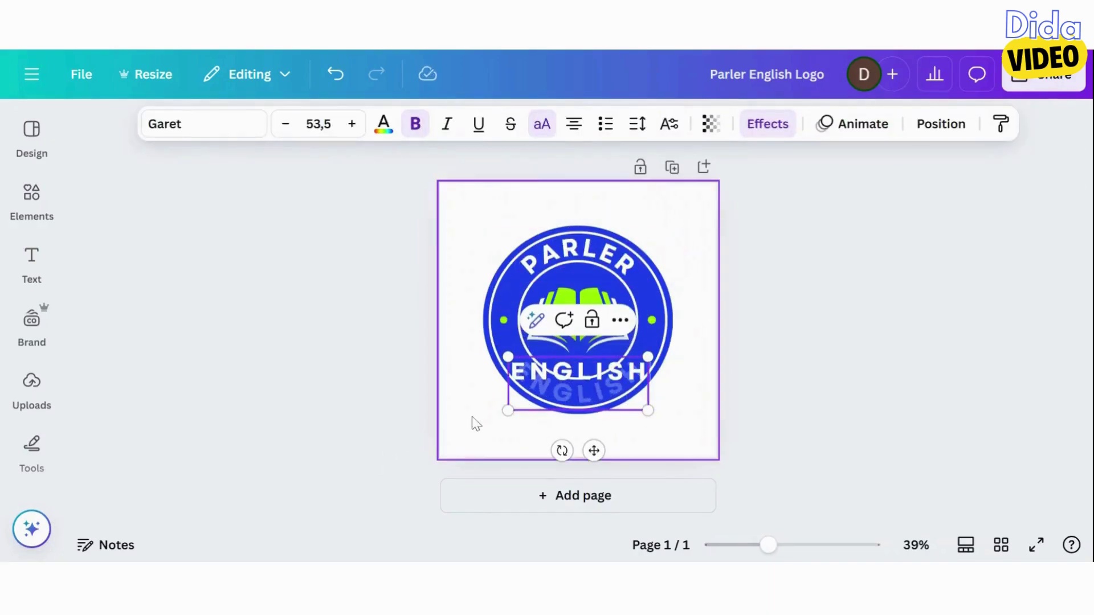
{"action": "left_click", "coordinate": [472, 422]}
{"action": "left_click", "coordinate": [592, 345]}
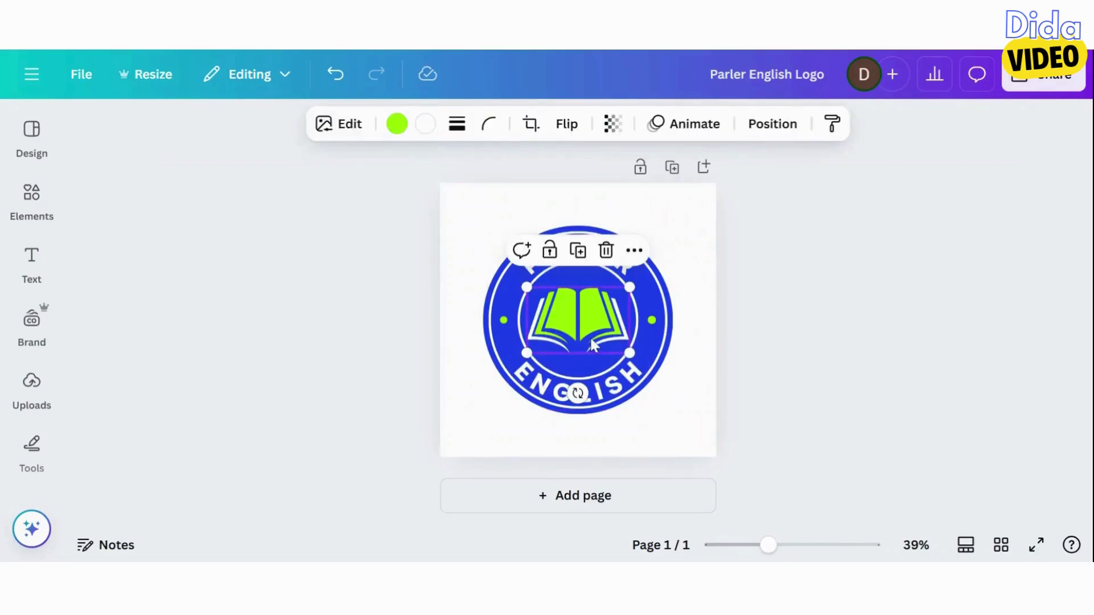
{"action": "key", "text": "Delete"}
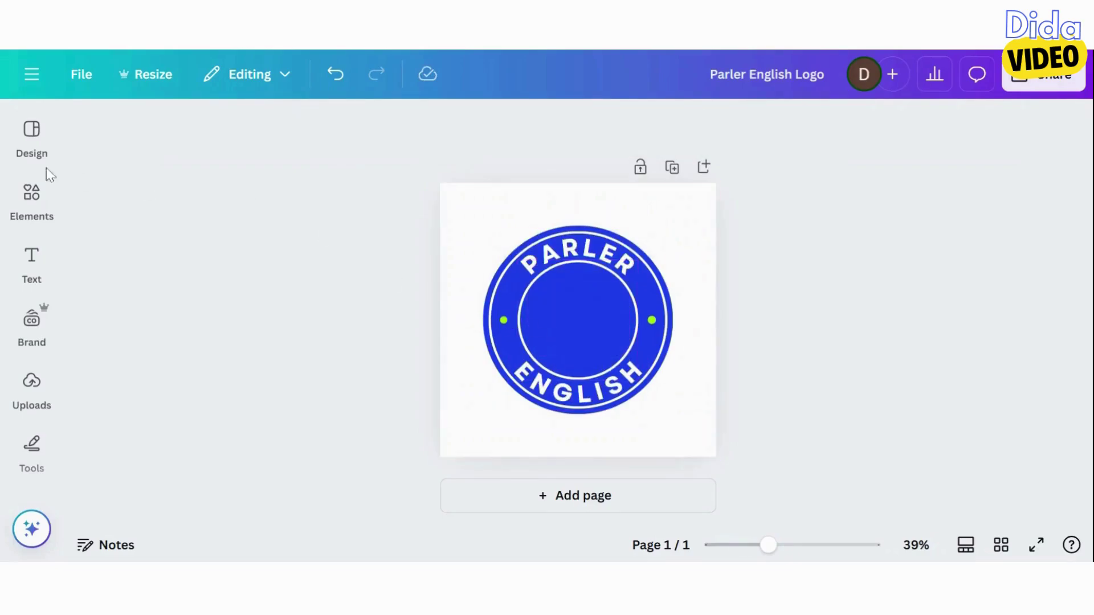
Search Elements graphics for 'SPEAK ENGLISH' and add the speaking-face EN bubble graphic to the logo
{"action": "left_click", "coordinate": [31, 196]}
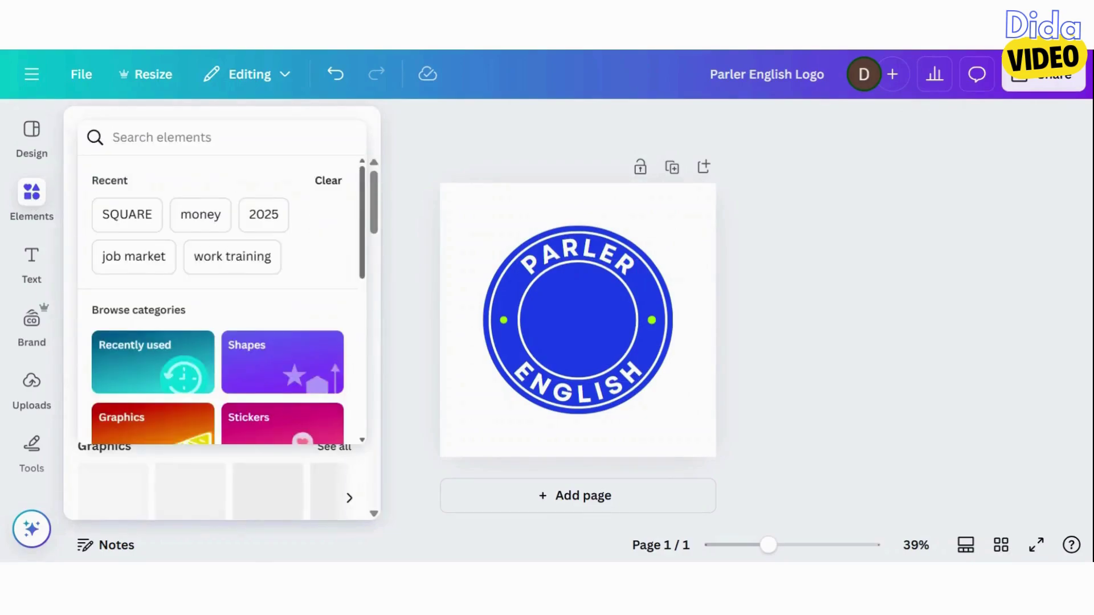
{"action": "type", "text": "SPEAK"}
{"action": "key", "text": "Return"}
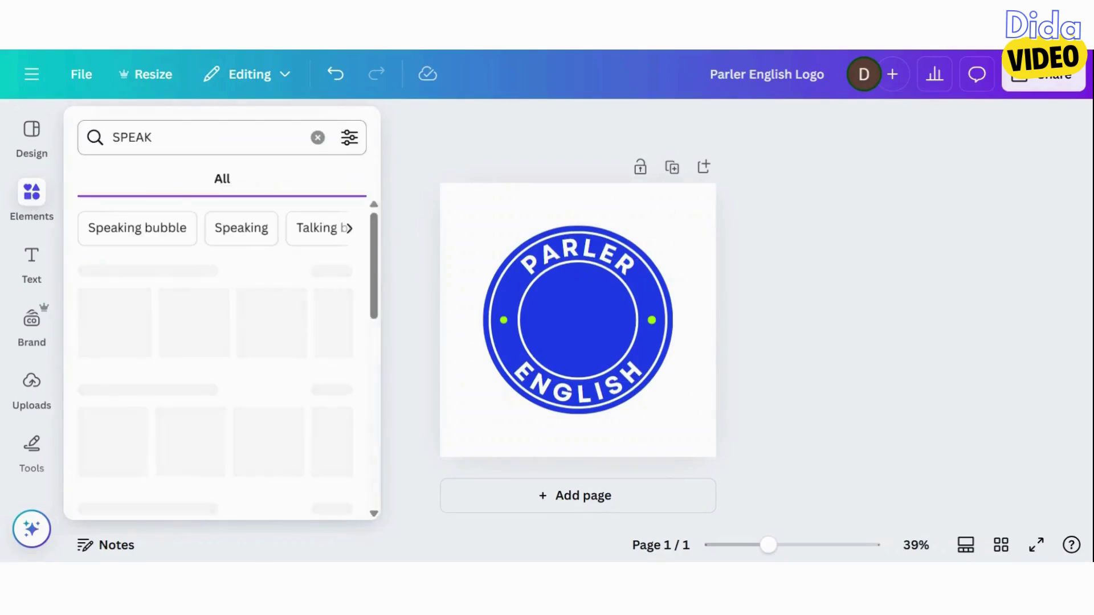
{"action": "left_click", "coordinate": [160, 181]}
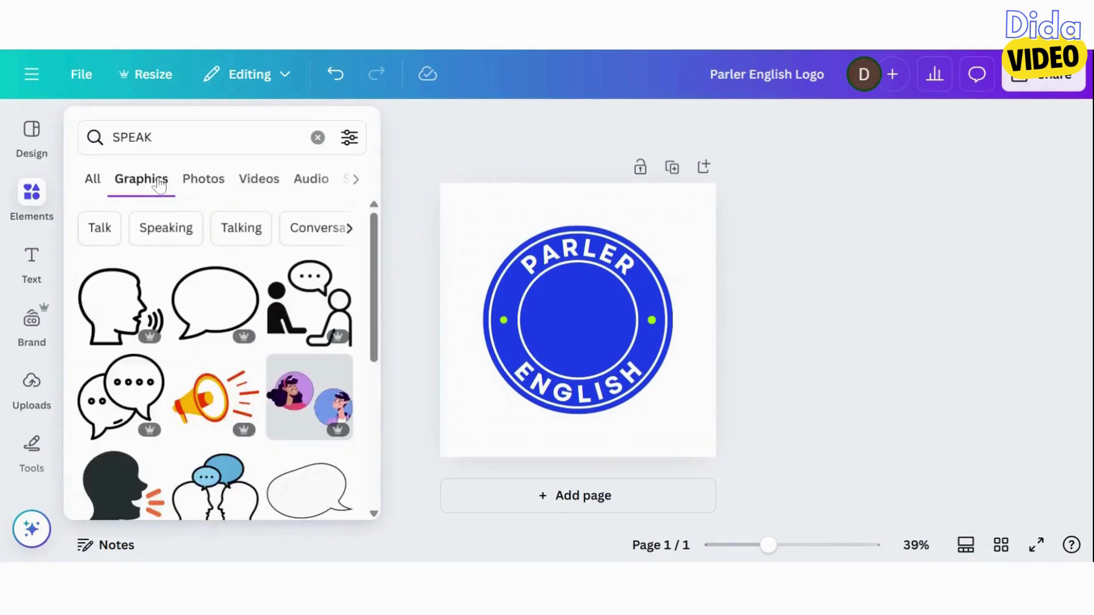
{"action": "left_click", "coordinate": [165, 138]}
{"action": "type", "text": "ENGLISH"}
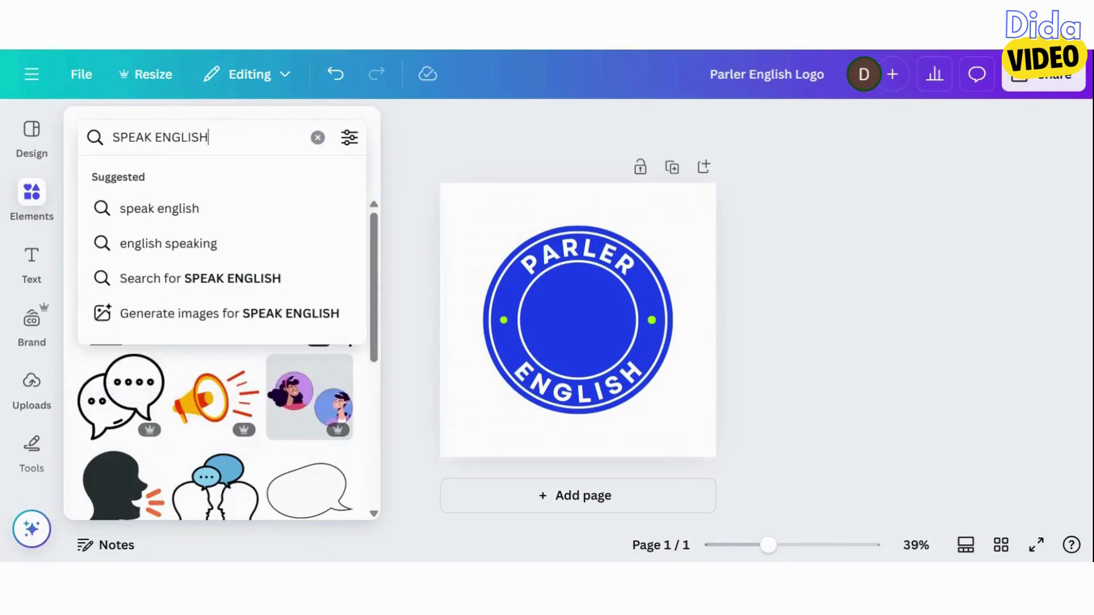
{"action": "key", "text": "Return"}
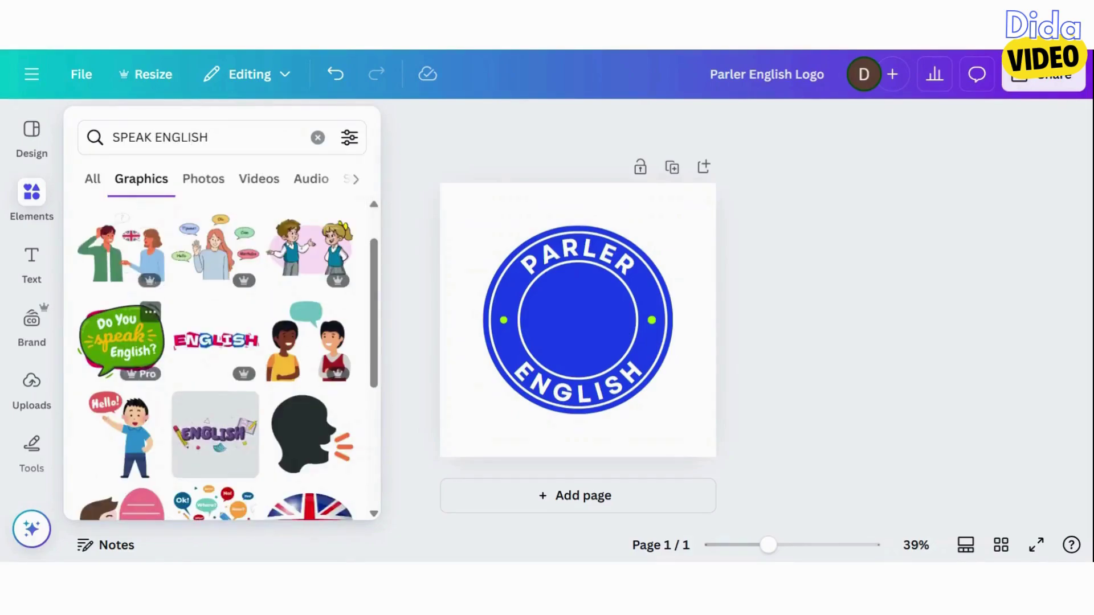
{"action": "scroll", "coordinate": [176, 285], "scroll_direction": "down", "scroll_amount": 3}
{"action": "scroll", "coordinate": [222, 359], "scroll_direction": "down", "scroll_amount": 3}
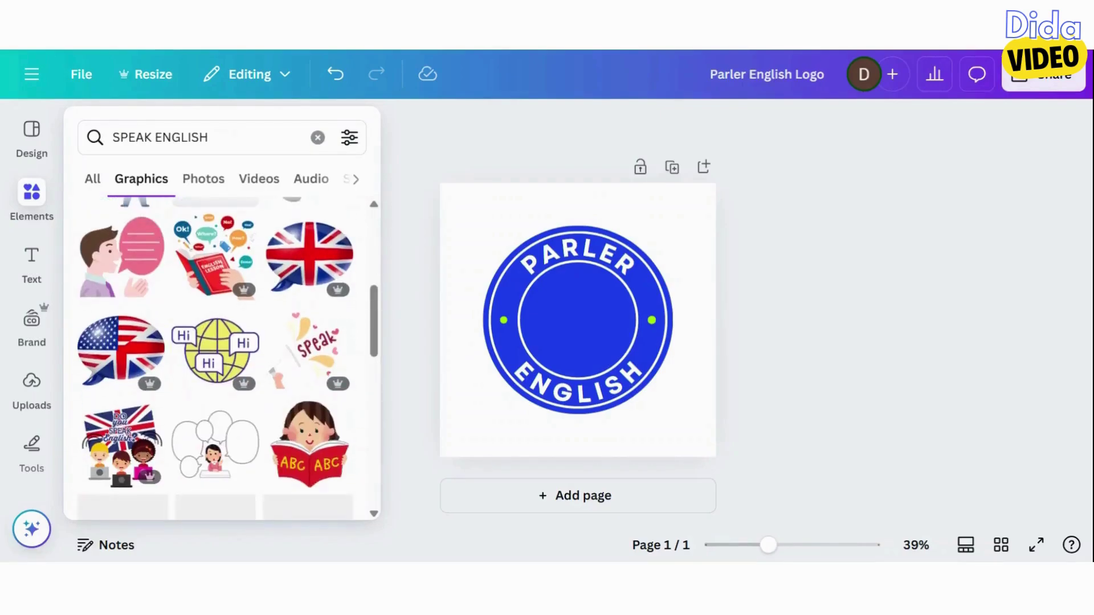
{"action": "scroll", "coordinate": [222, 359], "scroll_direction": "down", "scroll_amount": 2}
{"action": "scroll", "coordinate": [211, 277], "scroll_direction": "down", "scroll_amount": 4}
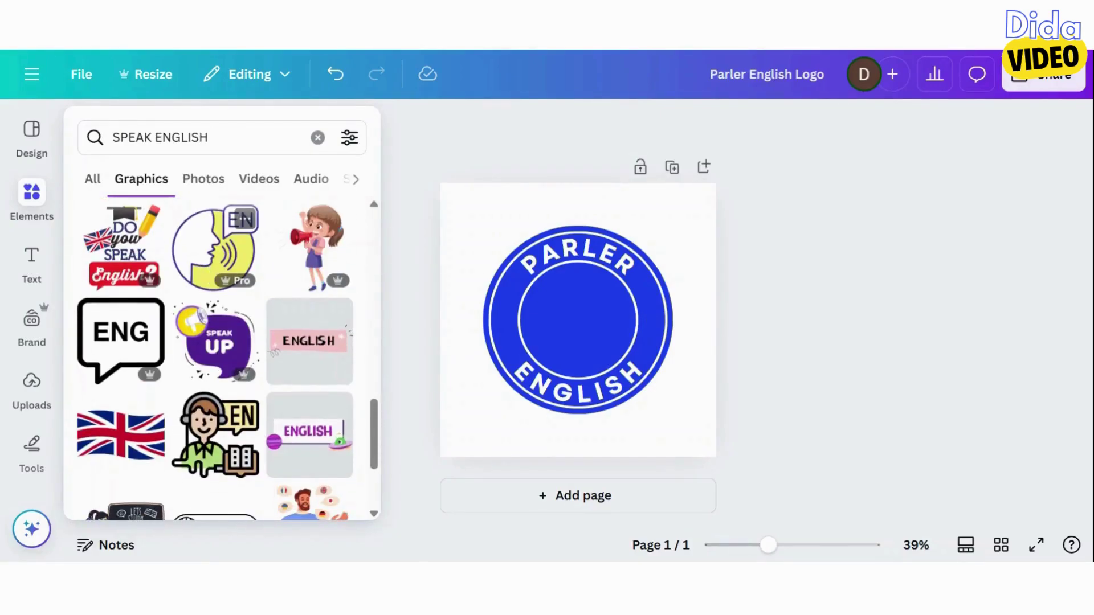
{"action": "left_click", "coordinate": [211, 278]}
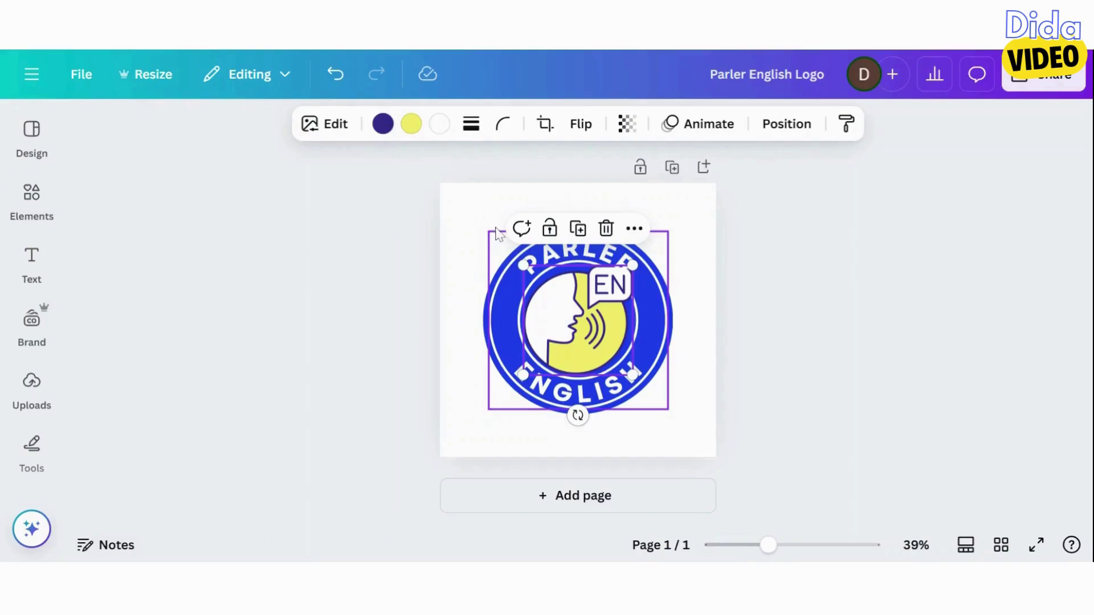
Shrink the speaking-face EN graphic and centre it inside the logo's ring
{"action": "left_click", "coordinate": [477, 224]}
{"action": "left_click", "coordinate": [595, 319]}
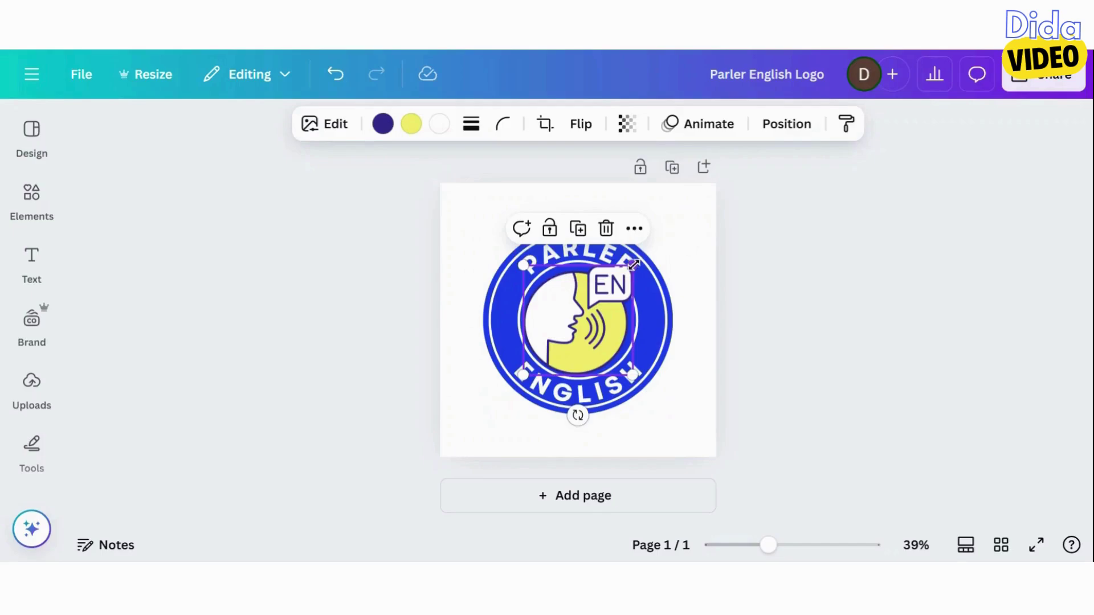
{"action": "mouse_move", "coordinate": [633, 265]}
{"action": "left_mouse_down"}
{"action": "mouse_move", "coordinate": [618, 278]}
{"action": "mouse_move", "coordinate": [637, 264]}
{"action": "left_mouse_up"}
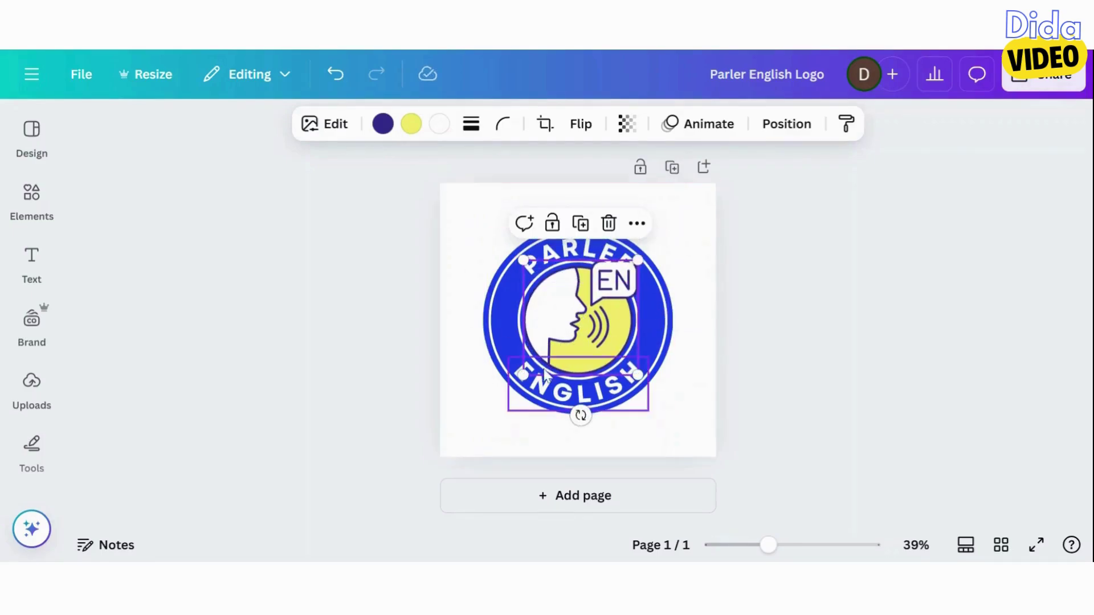
{"action": "left_click_drag", "start_coordinate": [523, 375], "coordinate": [560, 333]}
{"action": "left_click", "coordinate": [471, 279]}
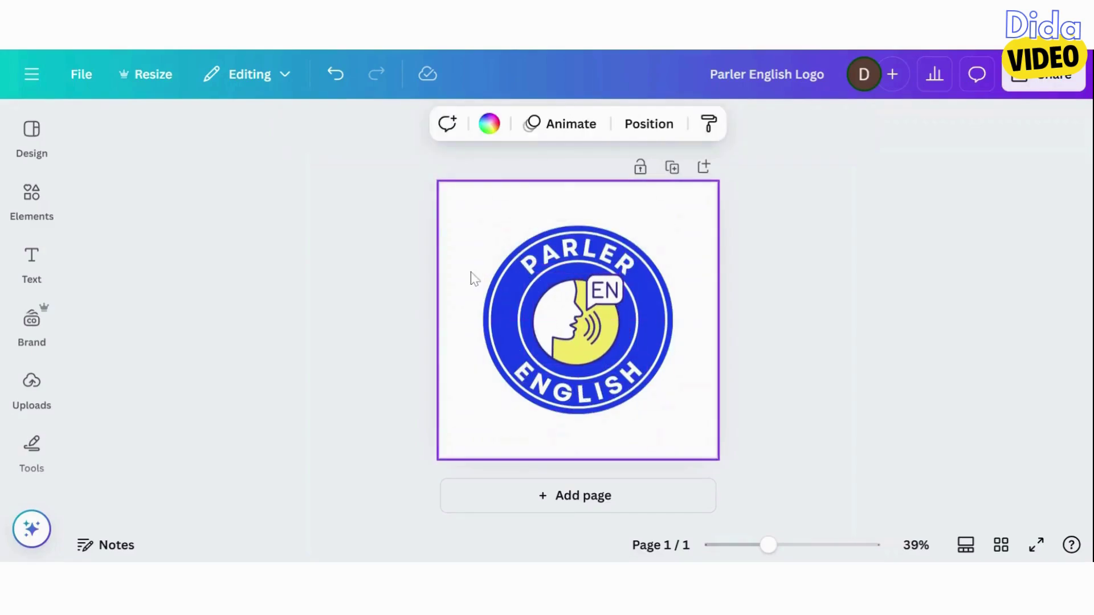
{"action": "left_click", "coordinate": [572, 319]}
{"action": "left_click_drag", "start_coordinate": [623, 273], "coordinate": [619, 278]}
{"action": "left_click", "coordinate": [464, 259]}
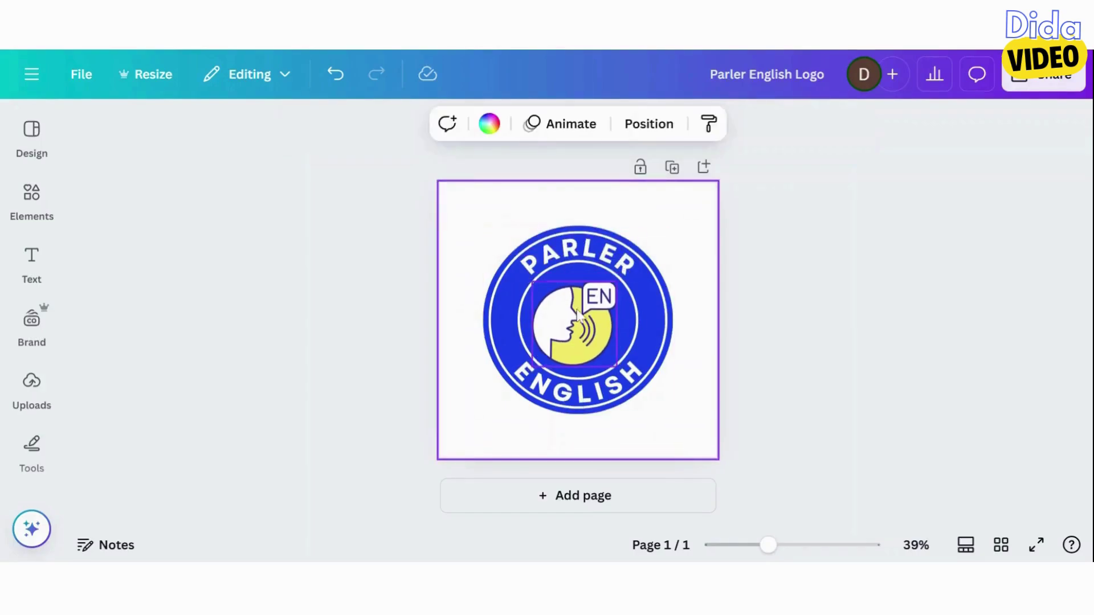
{"action": "left_click", "coordinate": [590, 322]}
{"action": "mouse_move", "coordinate": [590, 323]}
{"action": "left_mouse_down"}
{"action": "mouse_move", "coordinate": [586, 313]}
{"action": "mouse_move", "coordinate": [593, 319]}
{"action": "left_mouse_up"}
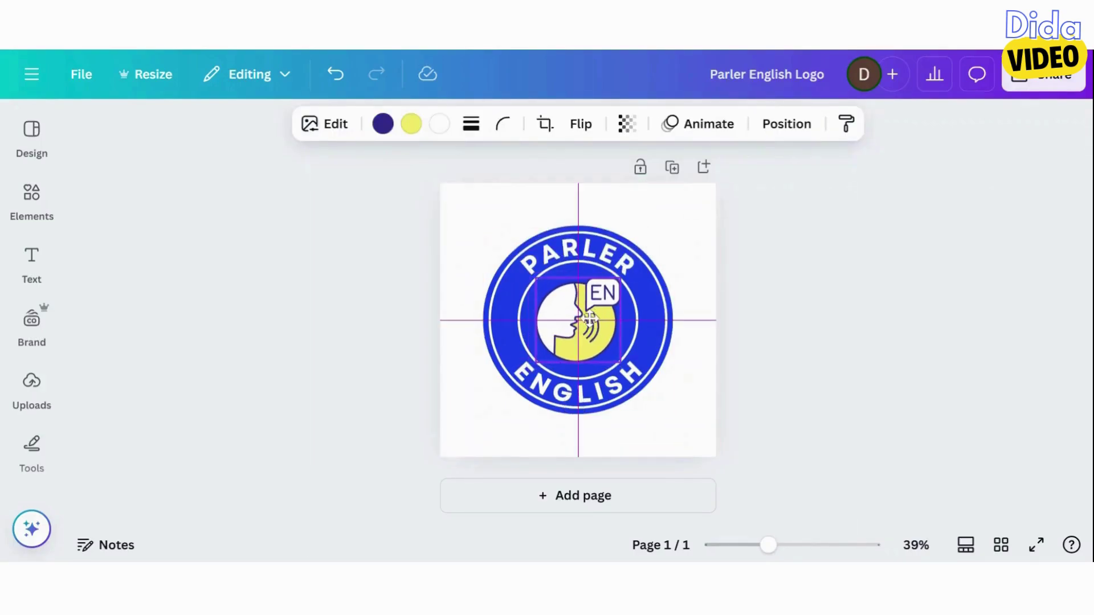
{"action": "left_click", "coordinate": [471, 285]}
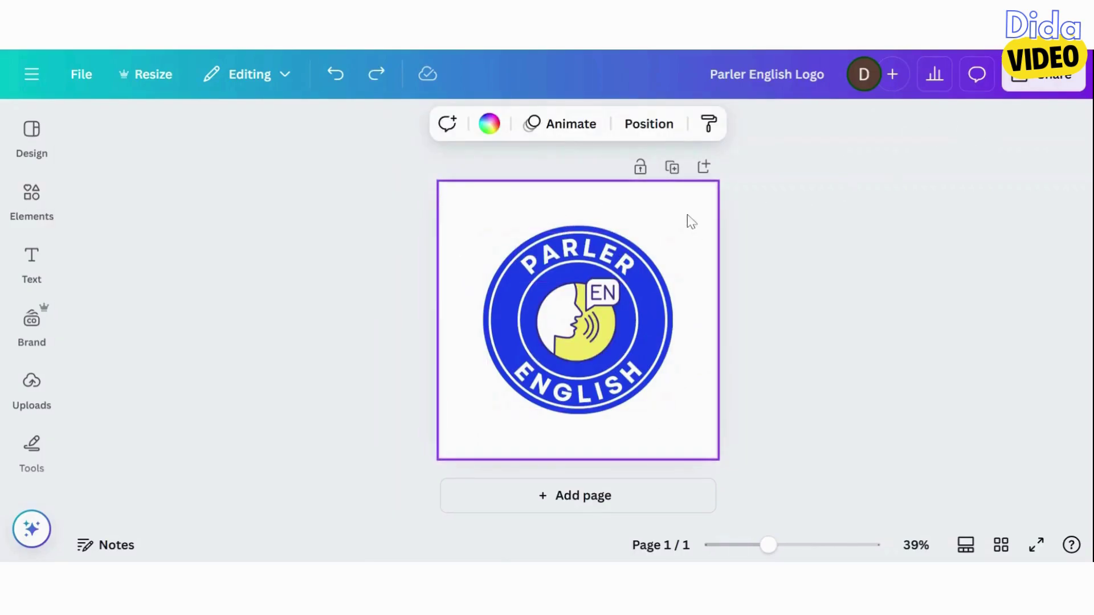
Group all logo parts and enlarge the group to fill the 800 × 800 page
{"action": "left_click_drag", "start_coordinate": [690, 213], "coordinate": [471, 456]}
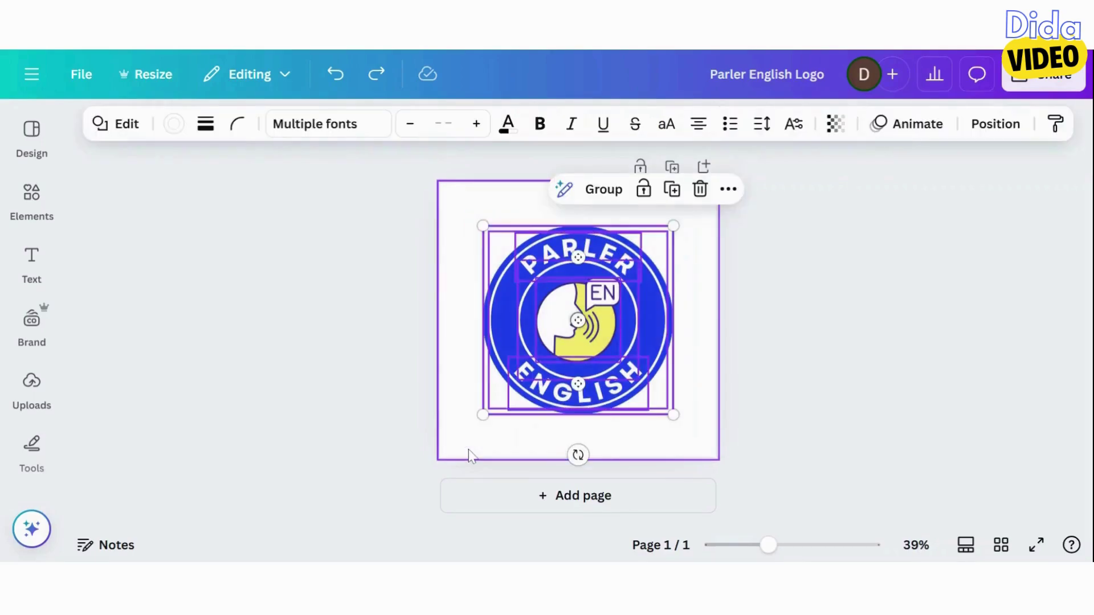
{"action": "left_click", "coordinate": [536, 189]}
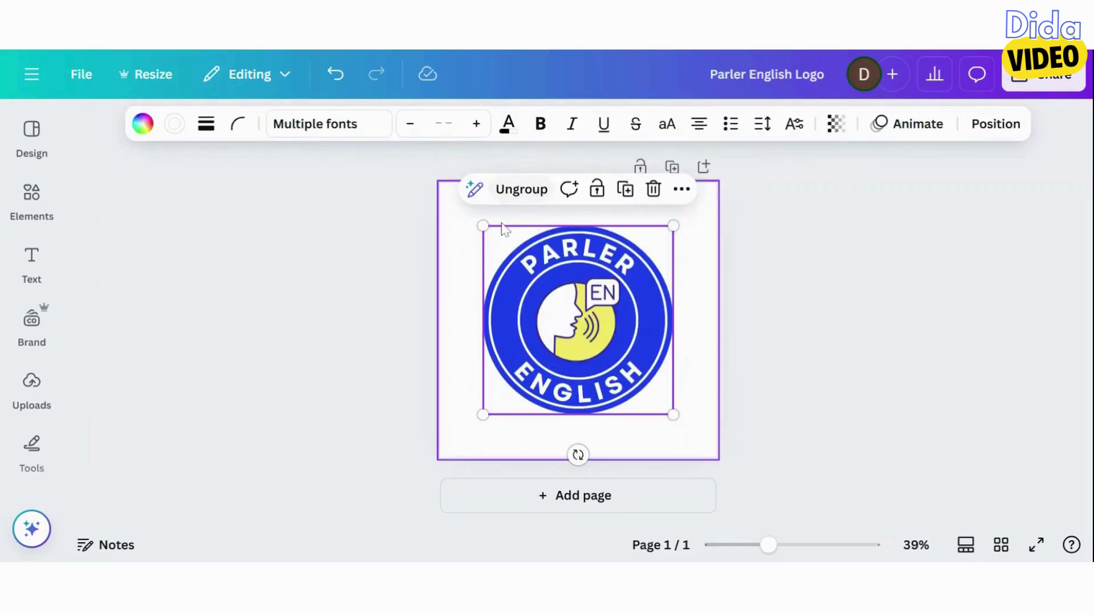
{"action": "left_click_drag", "start_coordinate": [465, 224], "coordinate": [427, 200]}
{"action": "left_click_drag", "start_coordinate": [674, 416], "coordinate": [705, 465]}
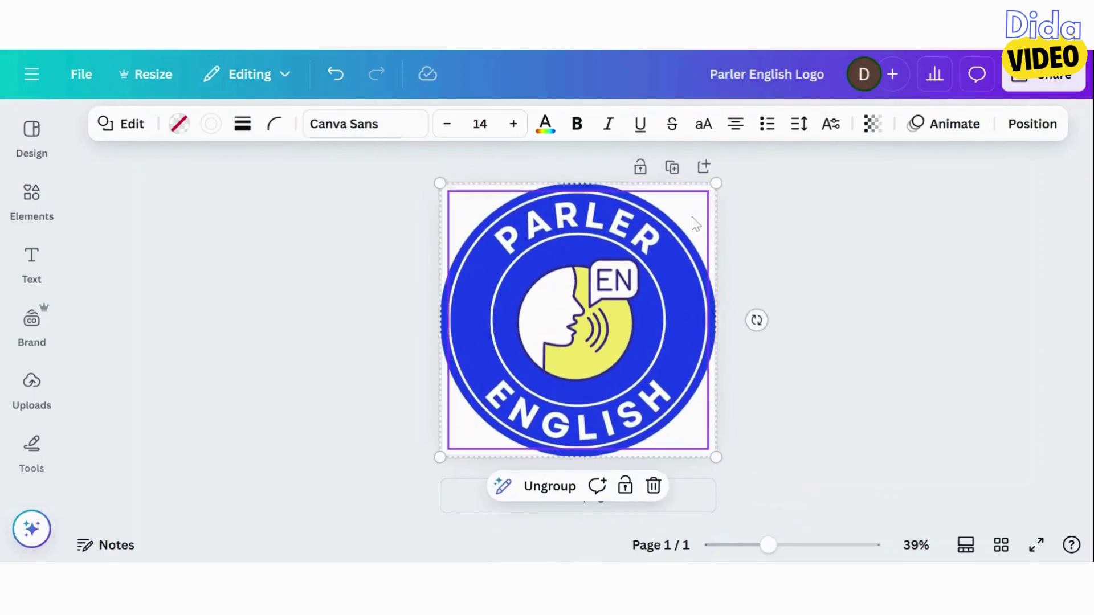
{"action": "left_click", "coordinate": [744, 211]}
Download the Parler English logo as an 800 × 800 PNG file
{"action": "left_click", "coordinate": [1041, 87]}
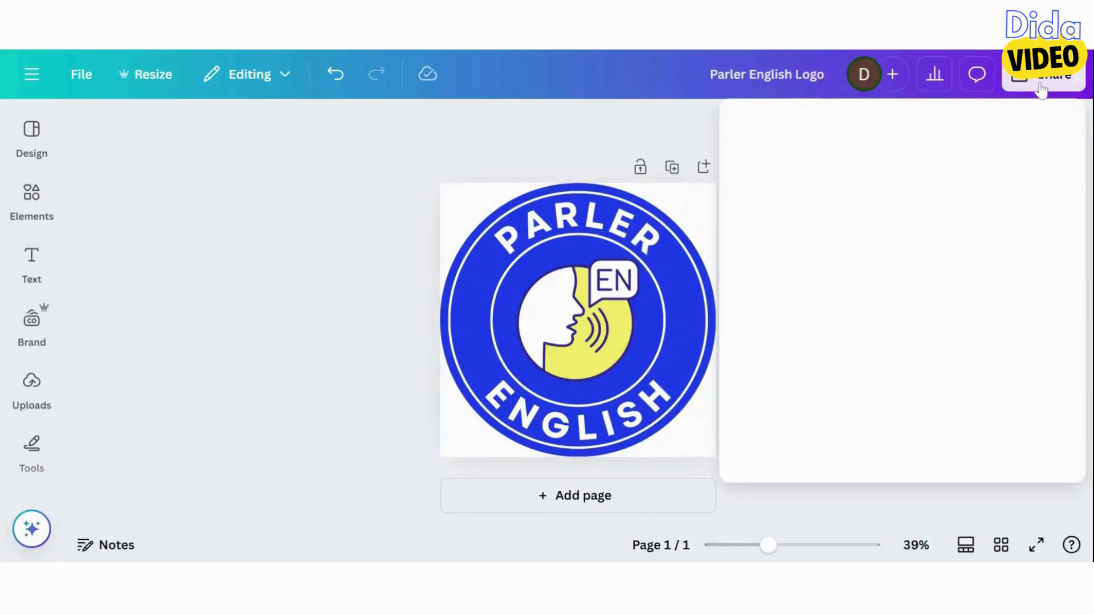
{"action": "left_click", "coordinate": [771, 437]}
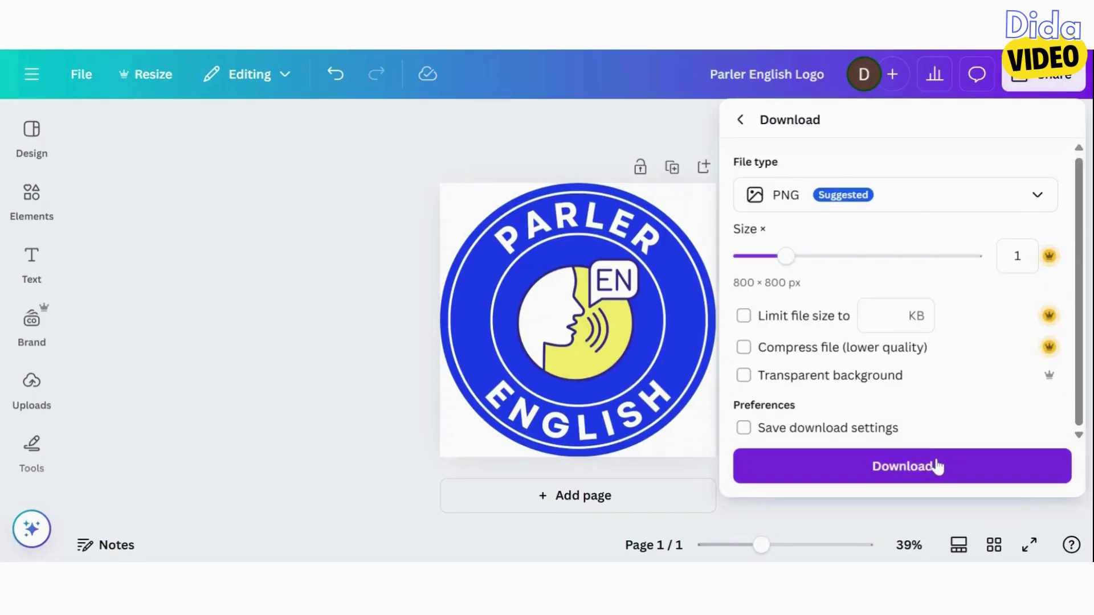
{"action": "left_click", "coordinate": [938, 466]}
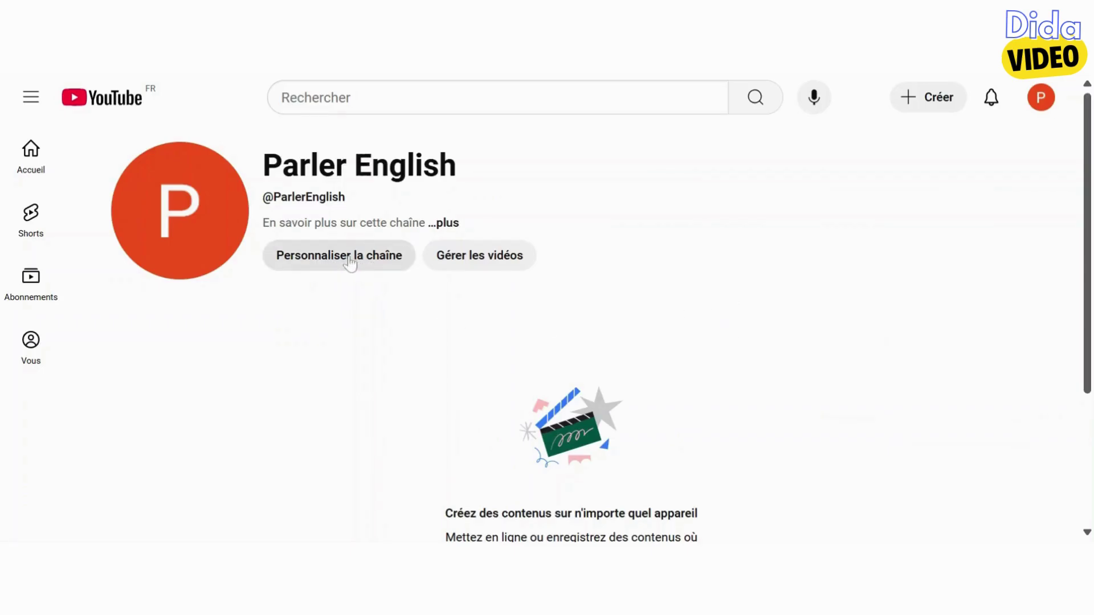
On the channel customization page, upload the Parler English logo as the profile photo
{"action": "left_click", "coordinate": [342, 255]}
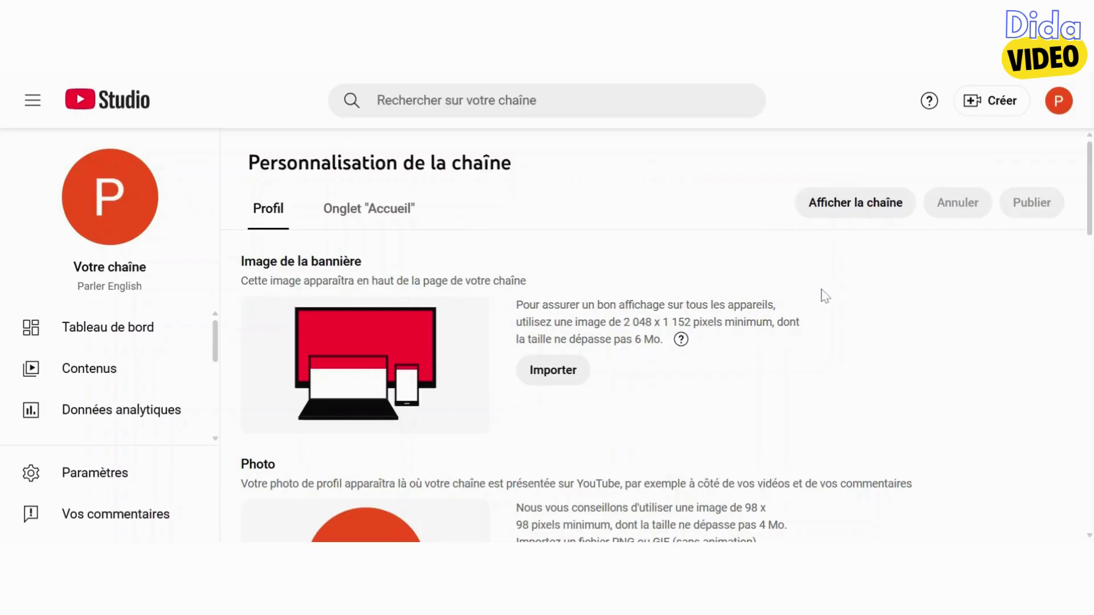
{"action": "scroll", "coordinate": [824, 296], "scroll_direction": "down", "scroll_amount": 1}
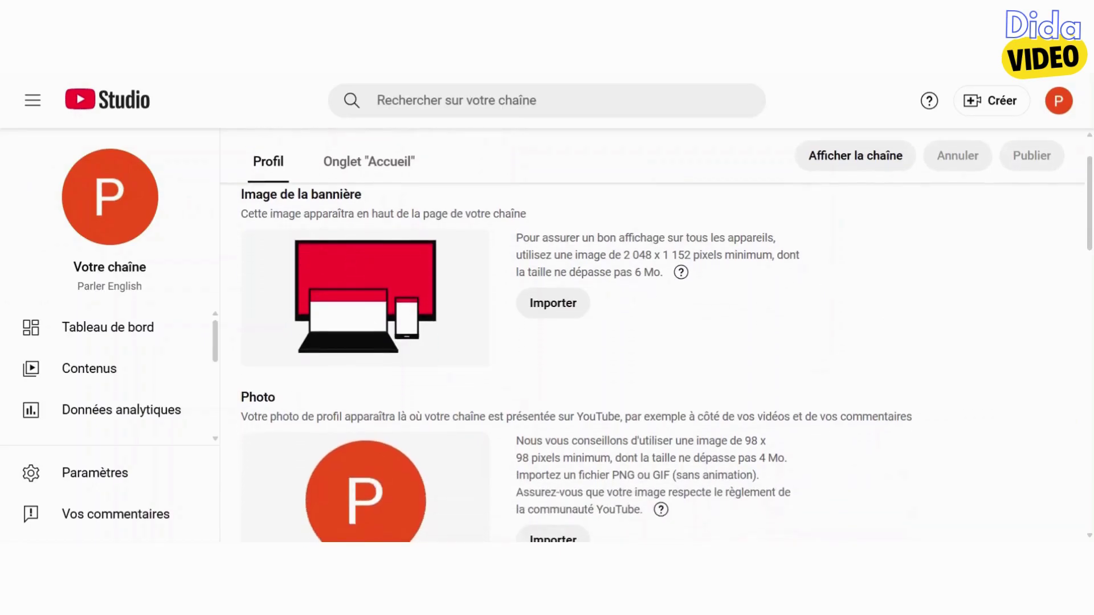
{"action": "scroll", "coordinate": [530, 385], "scroll_direction": "down", "scroll_amount": 3}
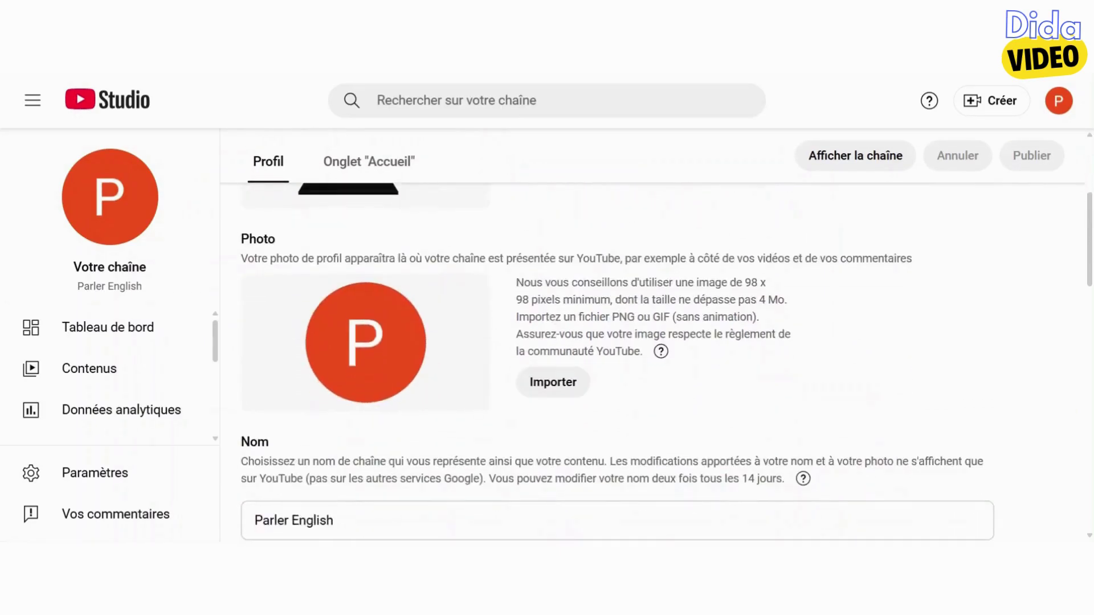
{"action": "left_click", "coordinate": [563, 392]}
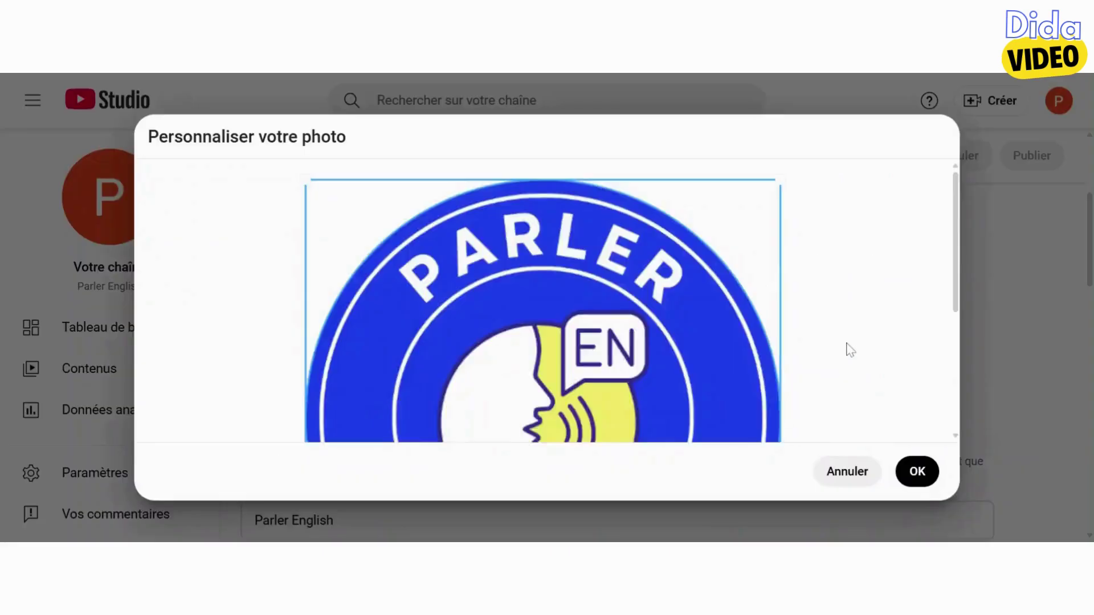
{"action": "scroll", "coordinate": [846, 349], "scroll_direction": "down", "scroll_amount": 4}
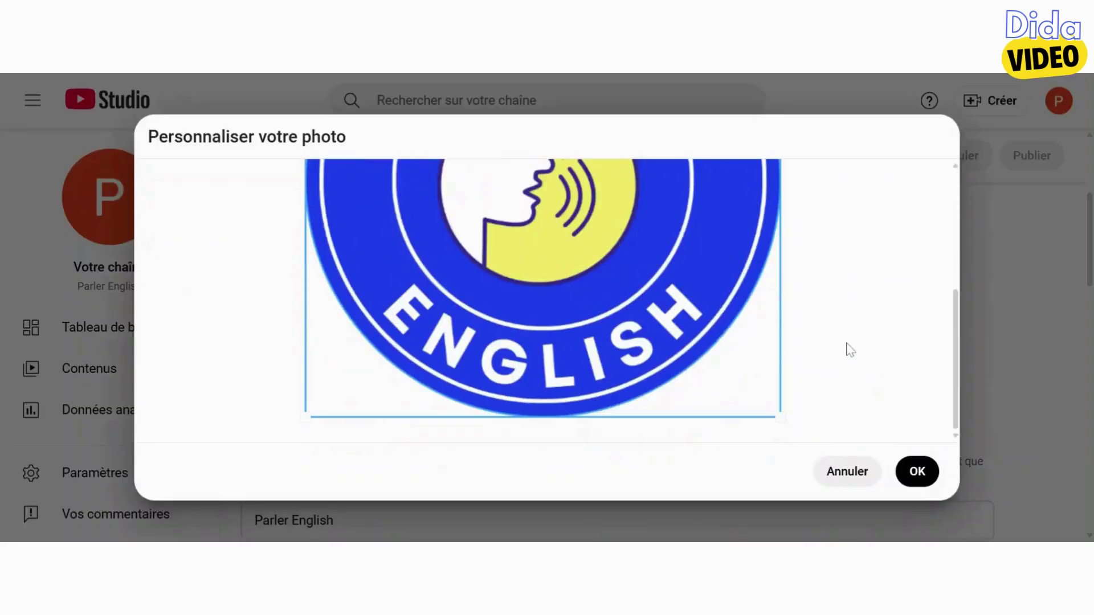
{"action": "scroll", "coordinate": [852, 342], "scroll_direction": "up", "scroll_amount": 4}
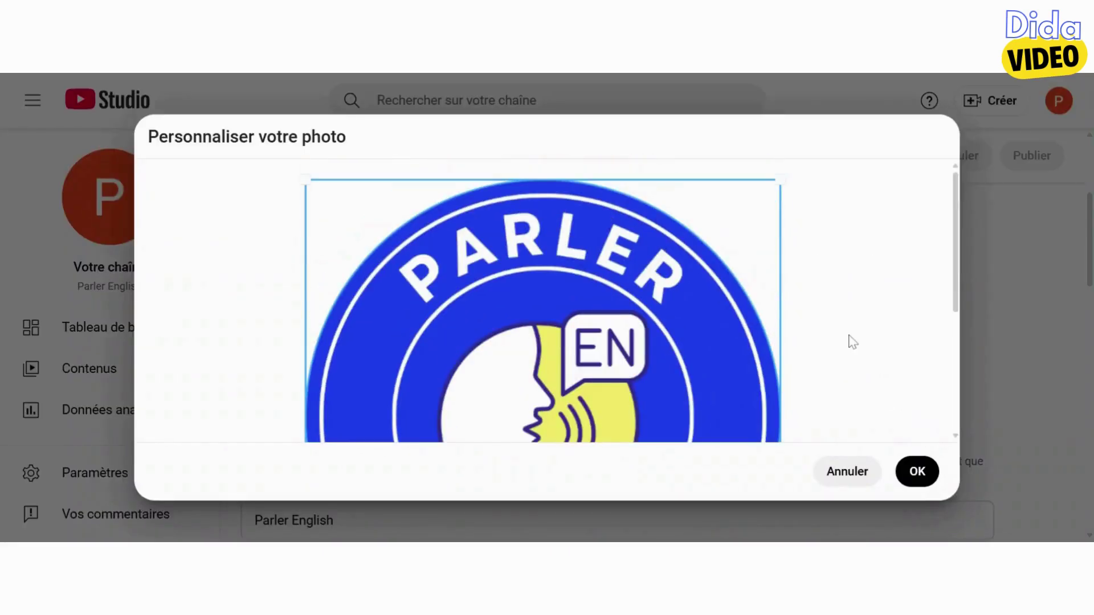
{"action": "left_click", "coordinate": [918, 482]}
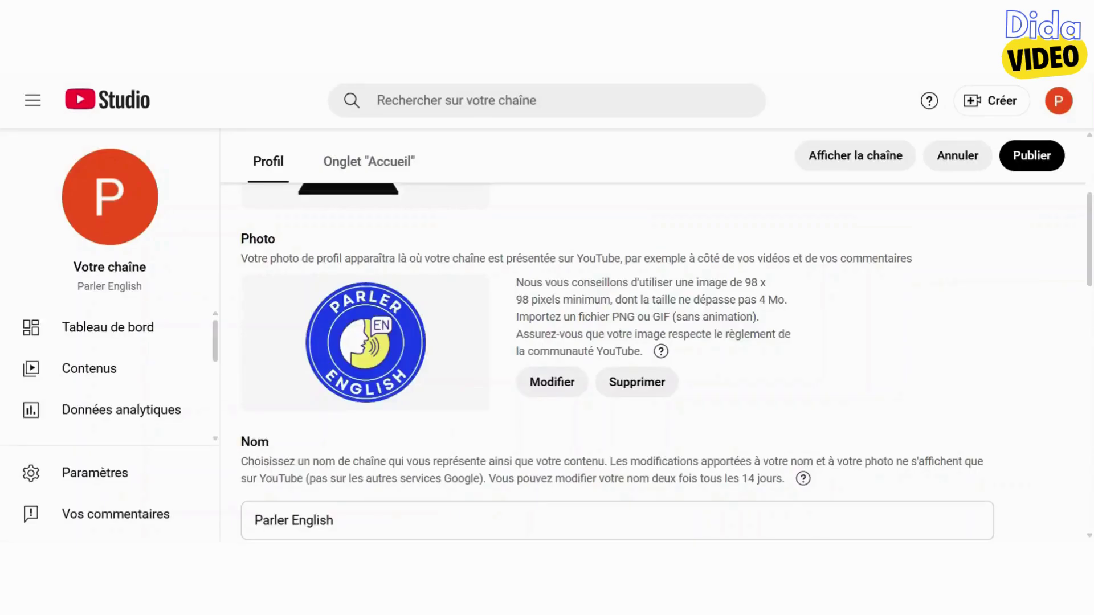
Publish the new profile photo on the channel
{"action": "scroll", "coordinate": [920, 330], "scroll_direction": "up", "scroll_amount": 1}
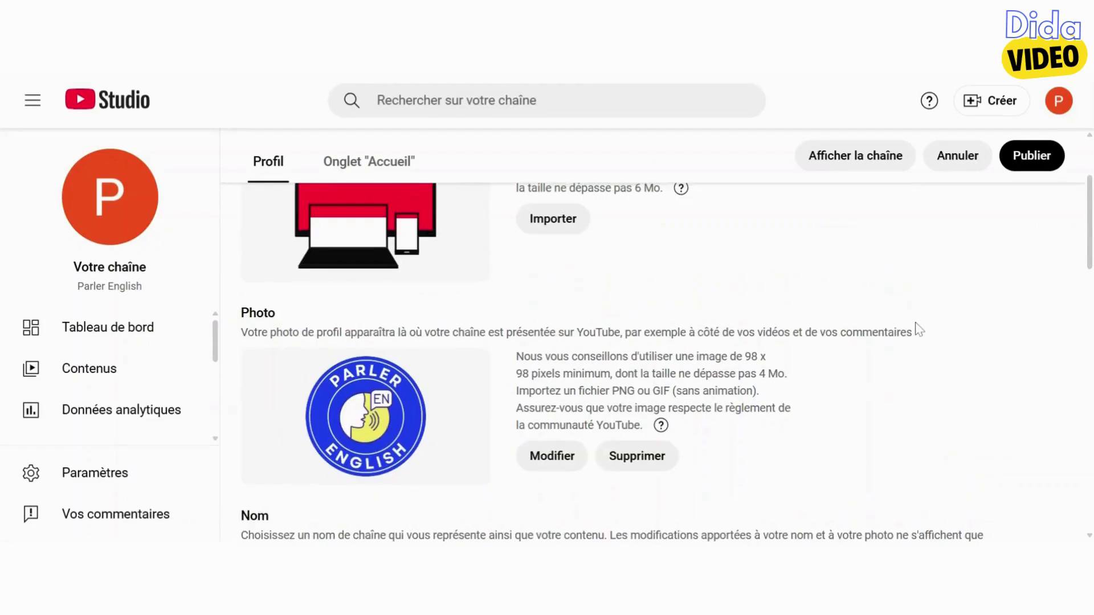
{"action": "left_click", "coordinate": [1028, 163]}
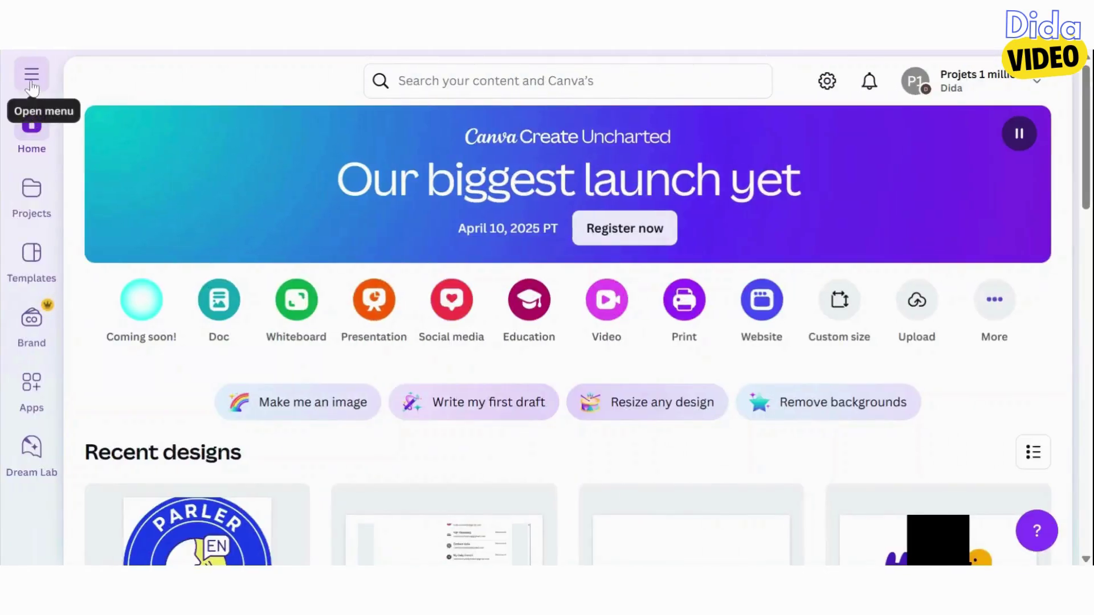
{"action": "left_click", "coordinate": [31, 83]}
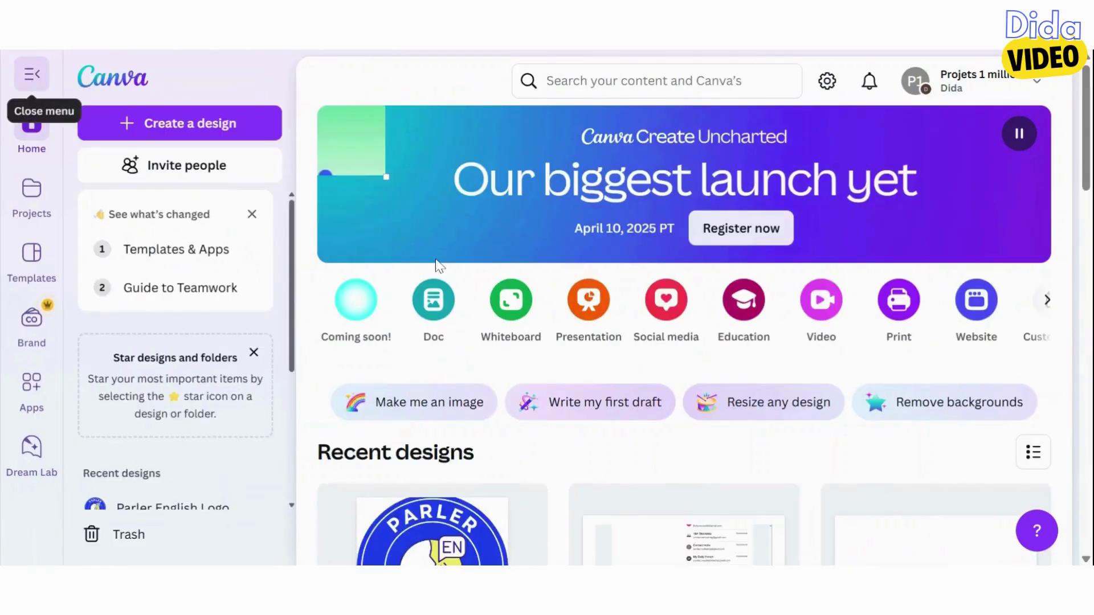
Search 'YOUTUBE' in Create a design and start a YouTube Banner (2560 × 1440 px)
{"action": "left_click", "coordinate": [216, 126]}
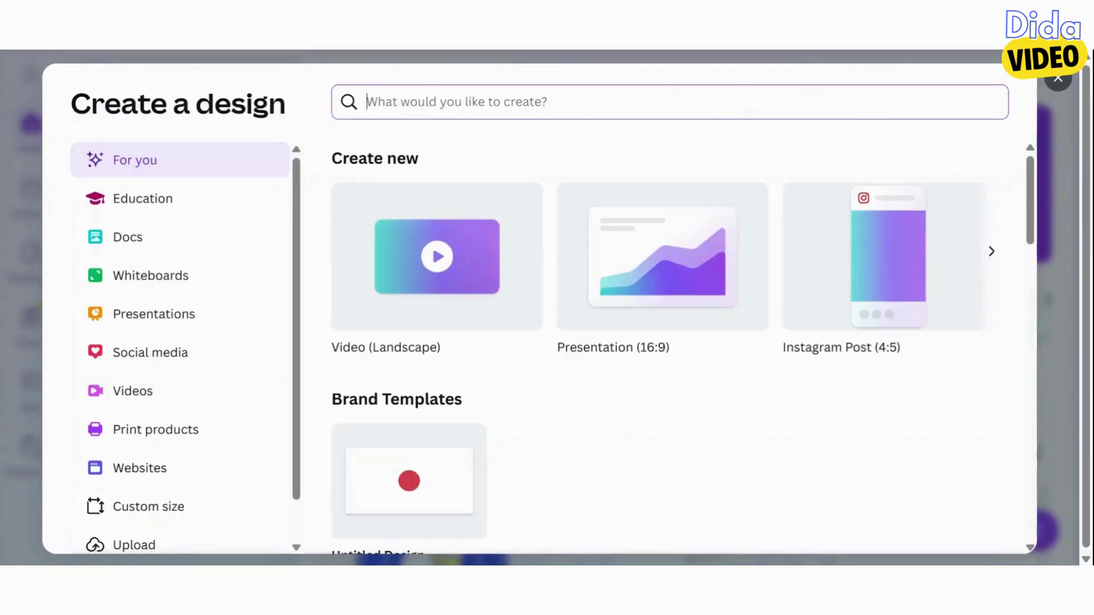
{"action": "type", "text": "YOUTUBE"}
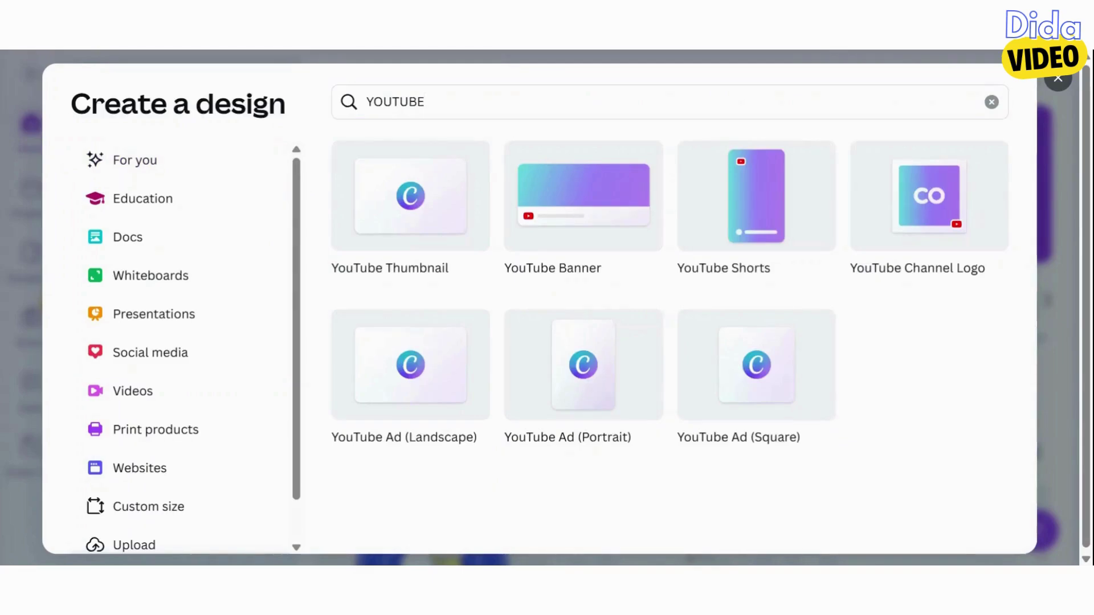
{"action": "mouse_move", "coordinate": [592, 247]}
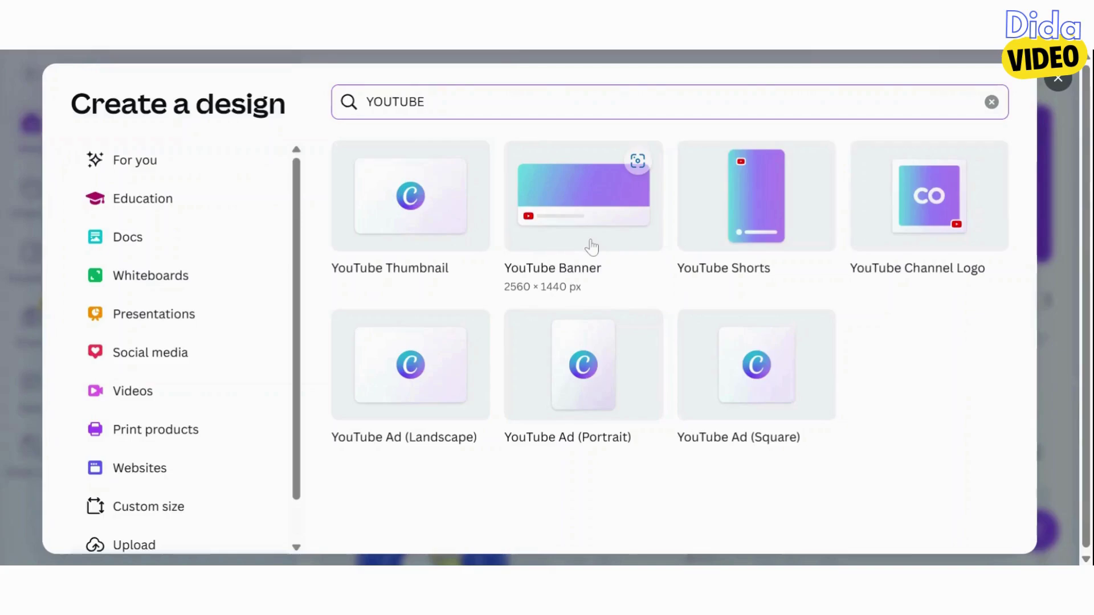
{"action": "left_click", "coordinate": [592, 247]}
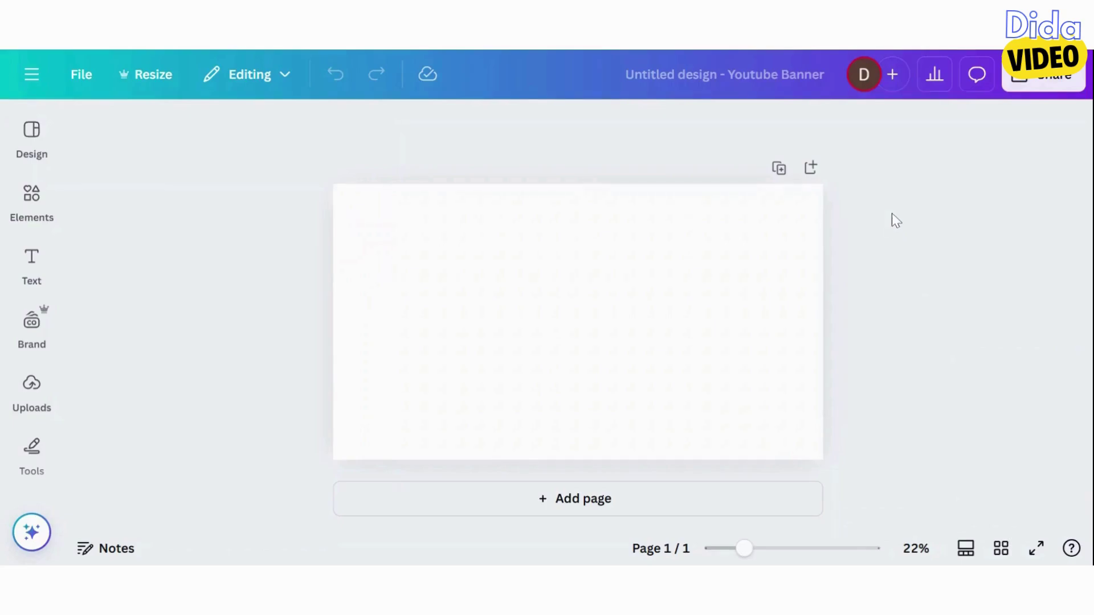
Rename the design to 'Banner parler English'
{"action": "left_click", "coordinate": [777, 74]}
{"action": "key", "text": "BackSpace"}
{"action": "type", "text": "Bann"}
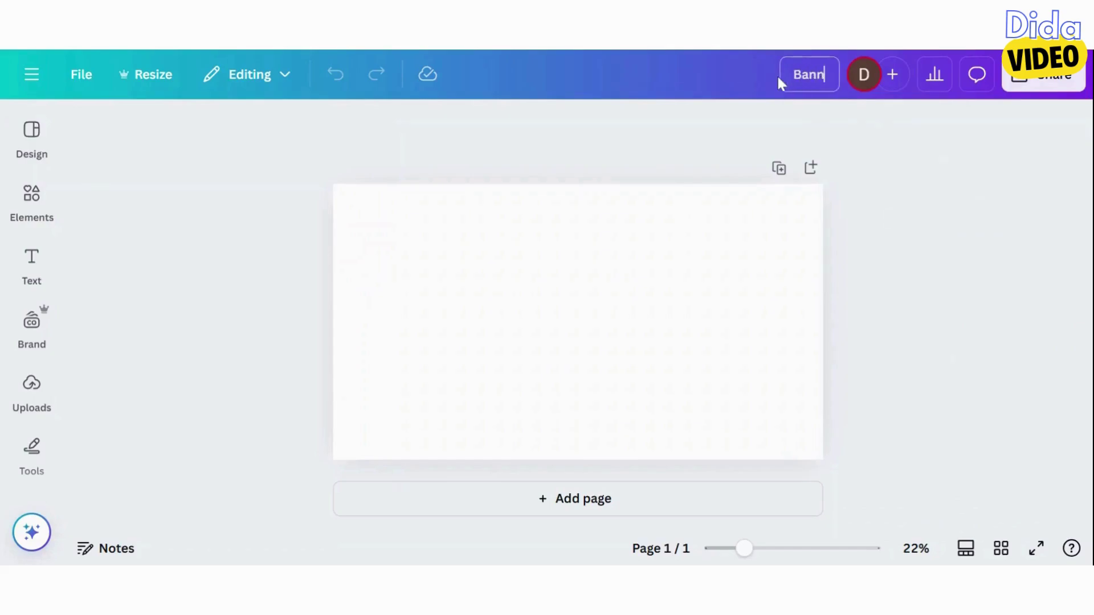
{"action": "type", "text": "er"}
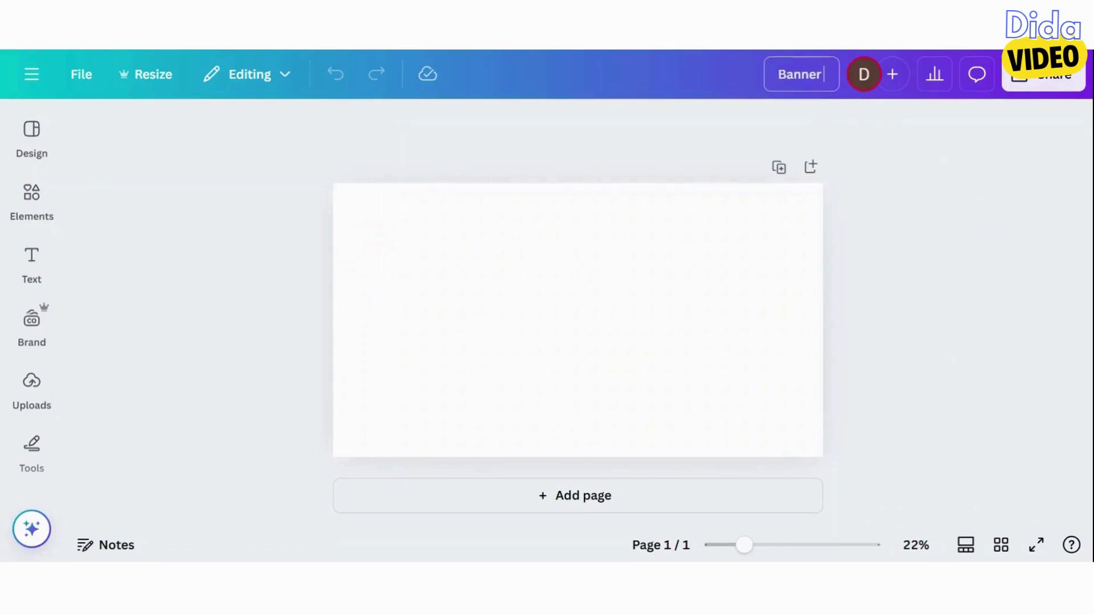
{"action": "type", "text": " parler Englis"}
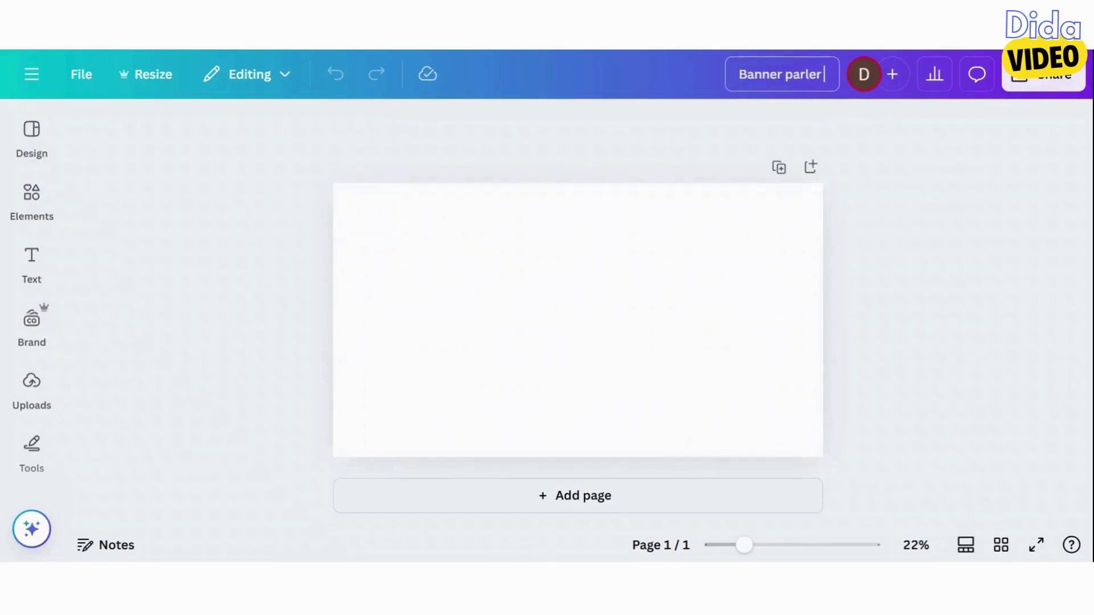
{"action": "type", "text": "h"}
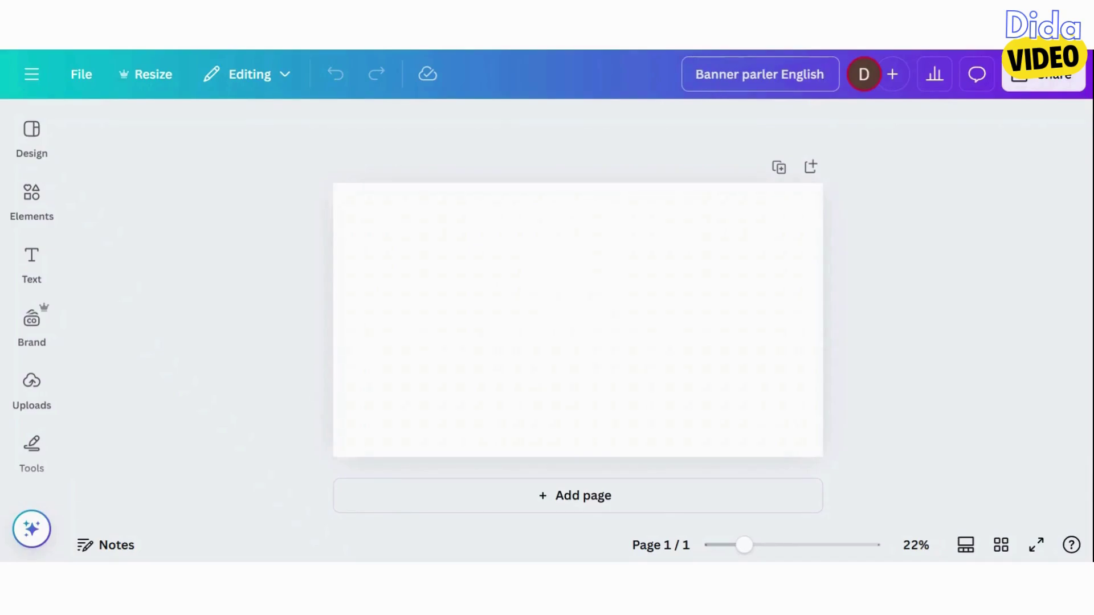
Show rulers and guides and pull a vertical guide onto the page
{"action": "left_click", "coordinate": [77, 77]}
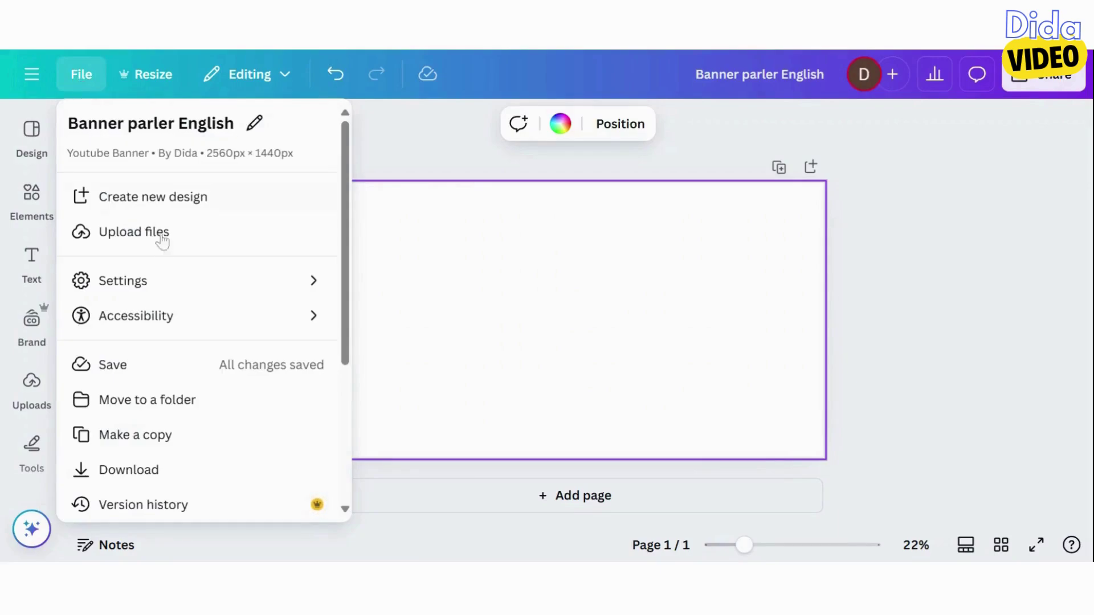
{"action": "mouse_move", "coordinate": [190, 284]}
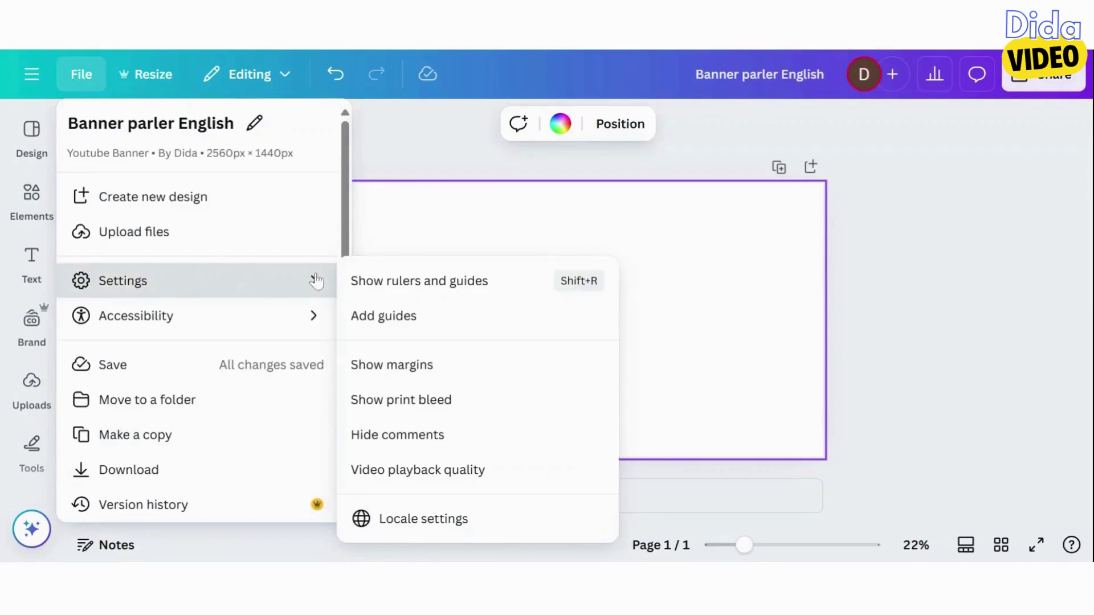
{"action": "left_click", "coordinate": [448, 290]}
{"action": "left_click_drag", "start_coordinate": [75, 291], "coordinate": [468, 292]}
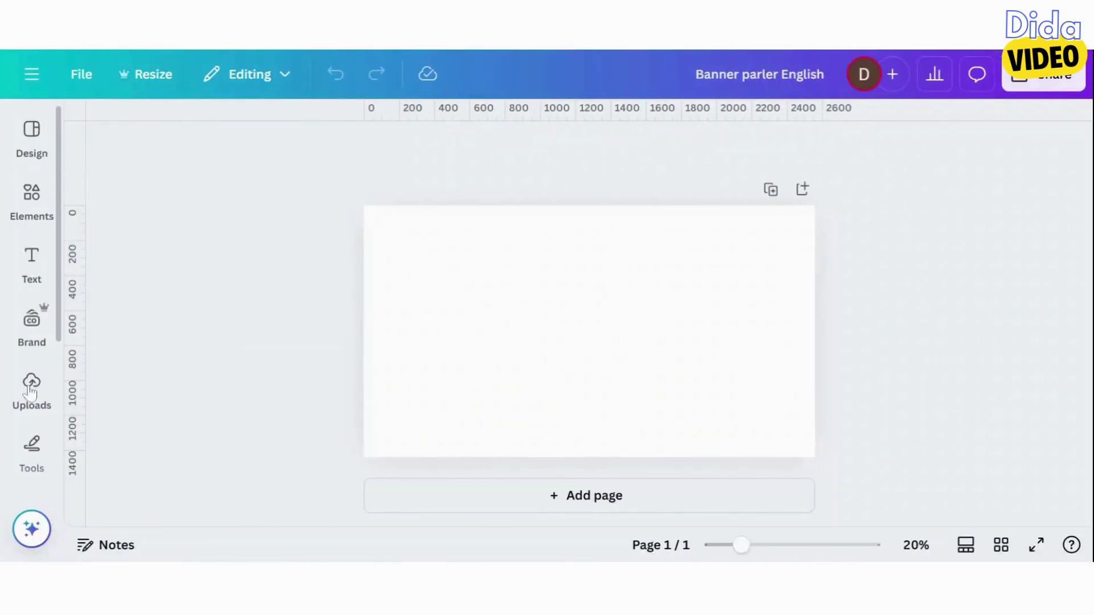
Add the uploaded banner safe-zone image and stretch it to cover the page
{"action": "left_click", "coordinate": [32, 383]}
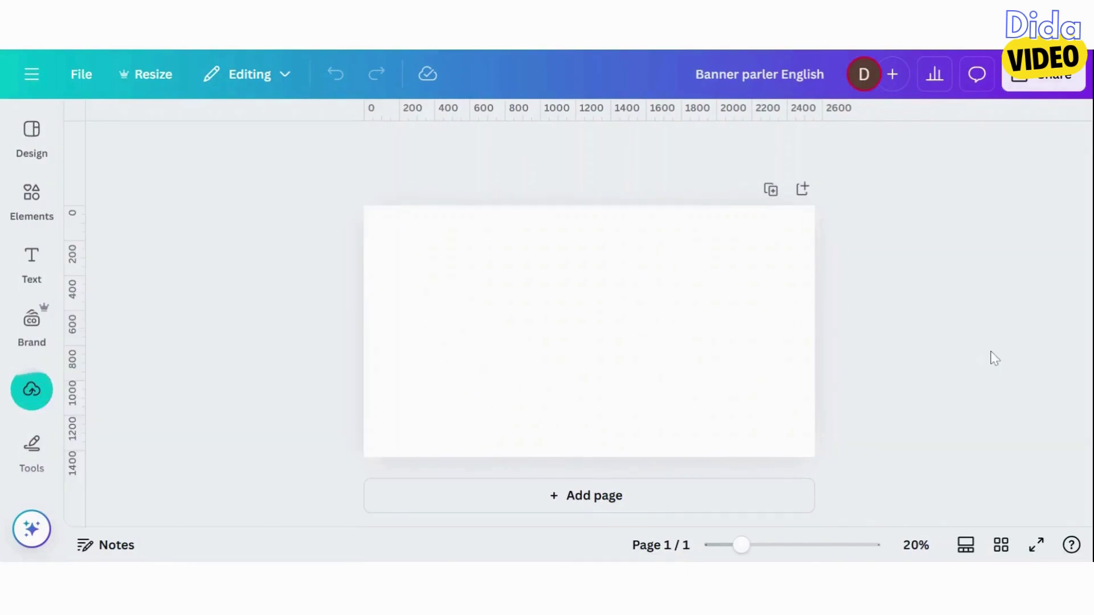
{"action": "left_click", "coordinate": [31, 391]}
{"action": "left_click", "coordinate": [271, 349]}
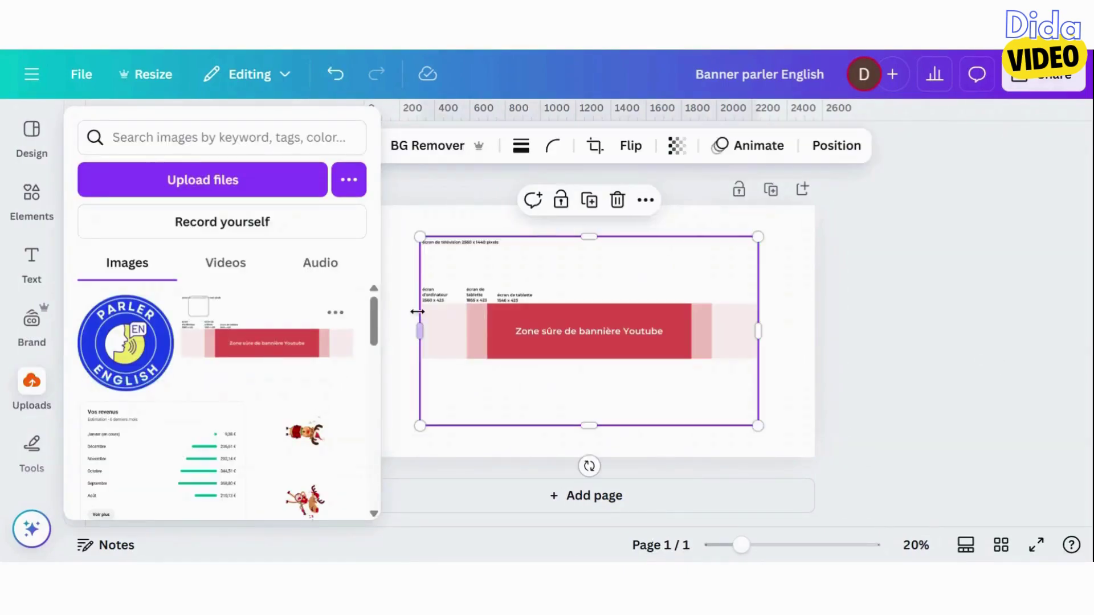
{"action": "left_click", "coordinate": [386, 254]}
{"action": "left_click", "coordinate": [420, 243]}
{"action": "left_click_drag", "start_coordinate": [420, 237], "coordinate": [364, 205]}
{"action": "left_click_drag", "start_coordinate": [758, 426], "coordinate": [829, 459]}
{"action": "left_click", "coordinate": [900, 393]}
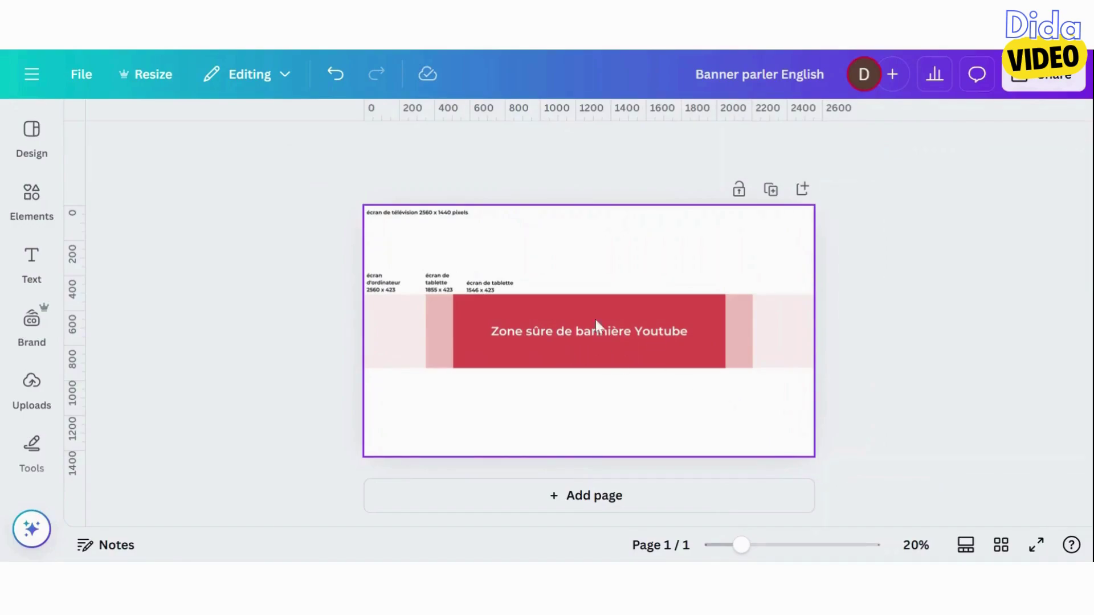
Fade the safe-zone guide image to about 19 transparency
{"action": "left_click", "coordinate": [557, 306]}
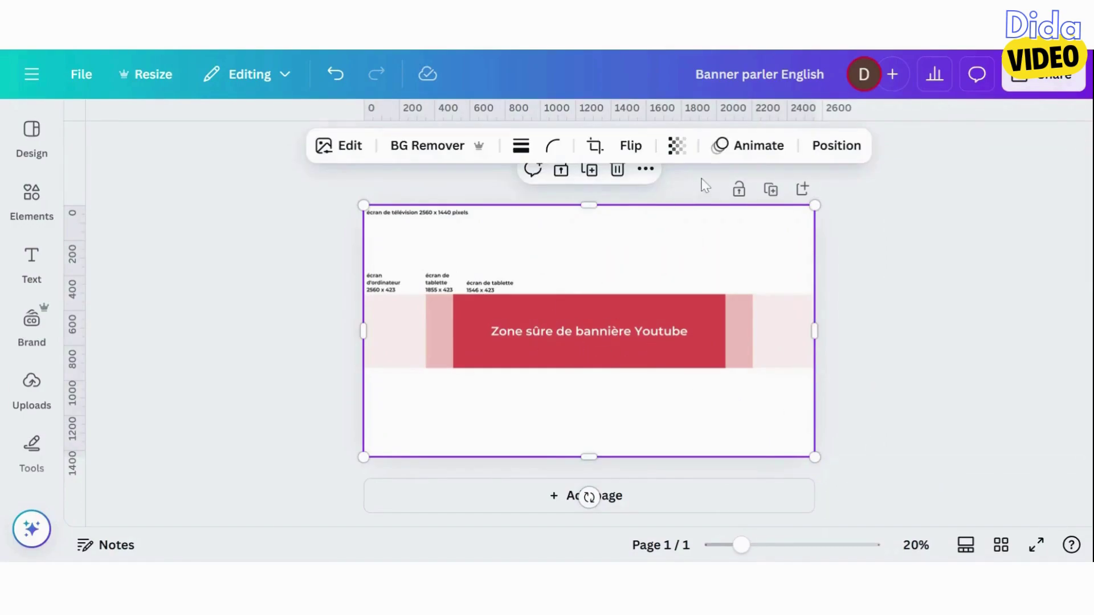
{"action": "left_click", "coordinate": [676, 146]}
{"action": "left_click_drag", "start_coordinate": [723, 217], "coordinate": [622, 228]}
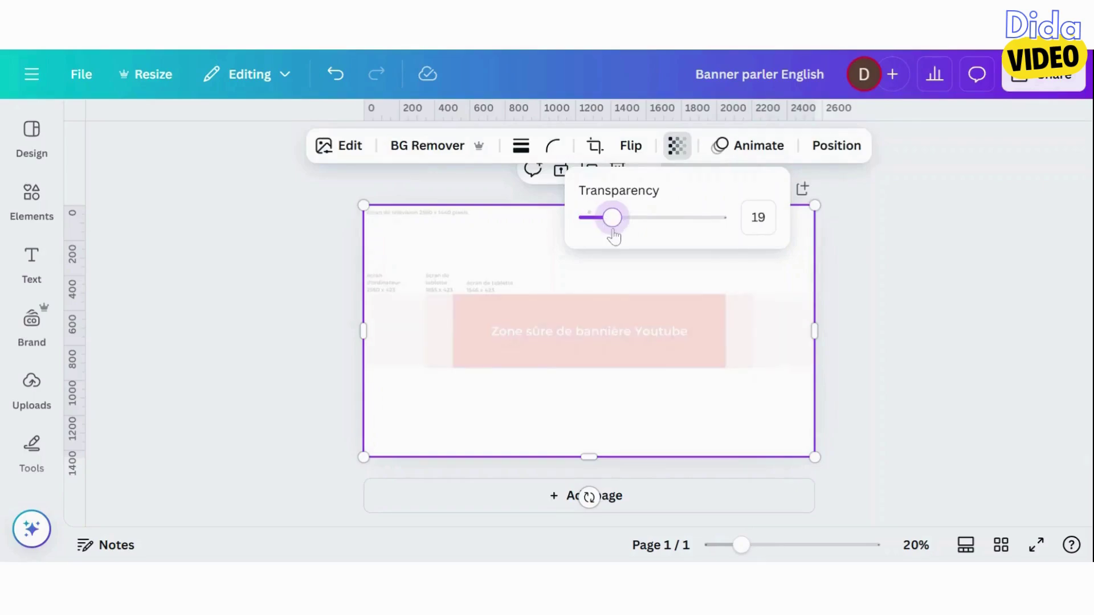
{"action": "left_click", "coordinate": [559, 259]}
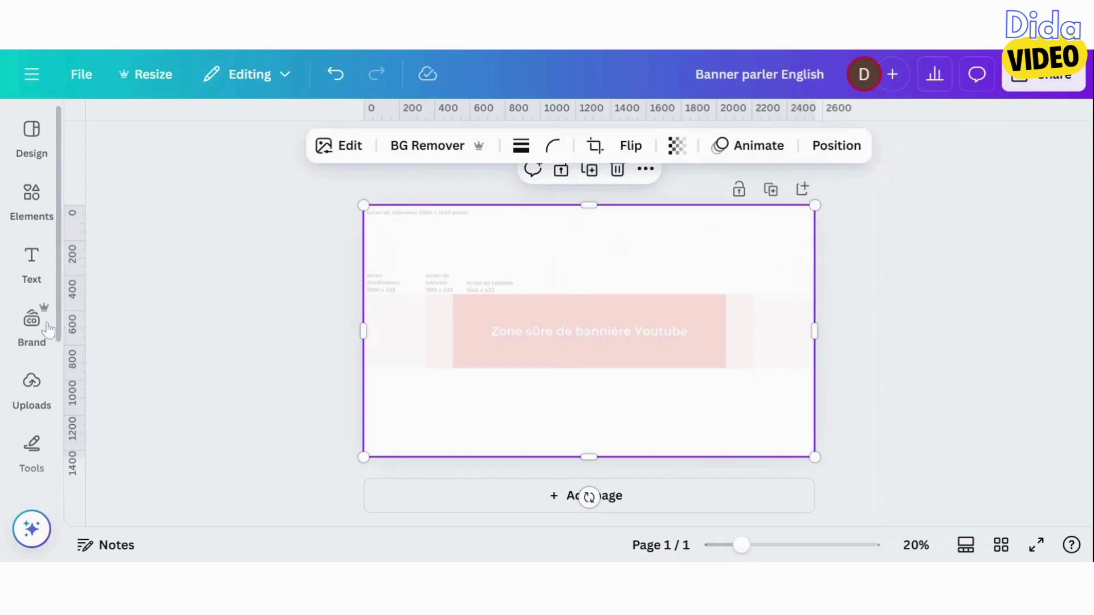
{"action": "left_click", "coordinate": [32, 319]}
{"action": "left_click", "coordinate": [32, 382]}
Add the Parler English logo, resize it to about 428 px and centre it
{"action": "left_click", "coordinate": [137, 345]}
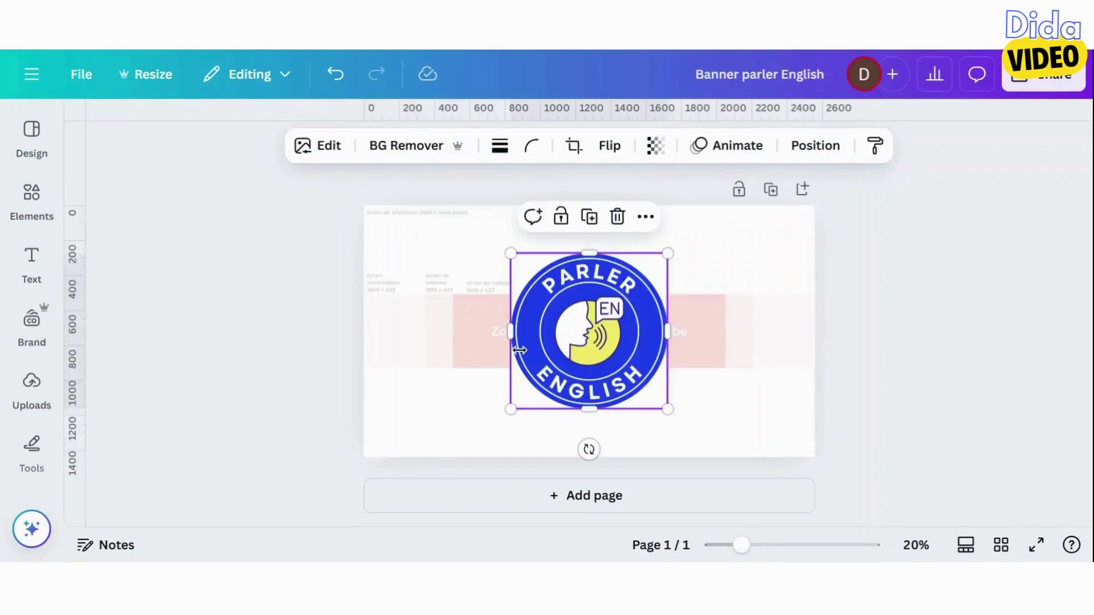
{"action": "left_click_drag", "start_coordinate": [511, 409], "coordinate": [587, 333]}
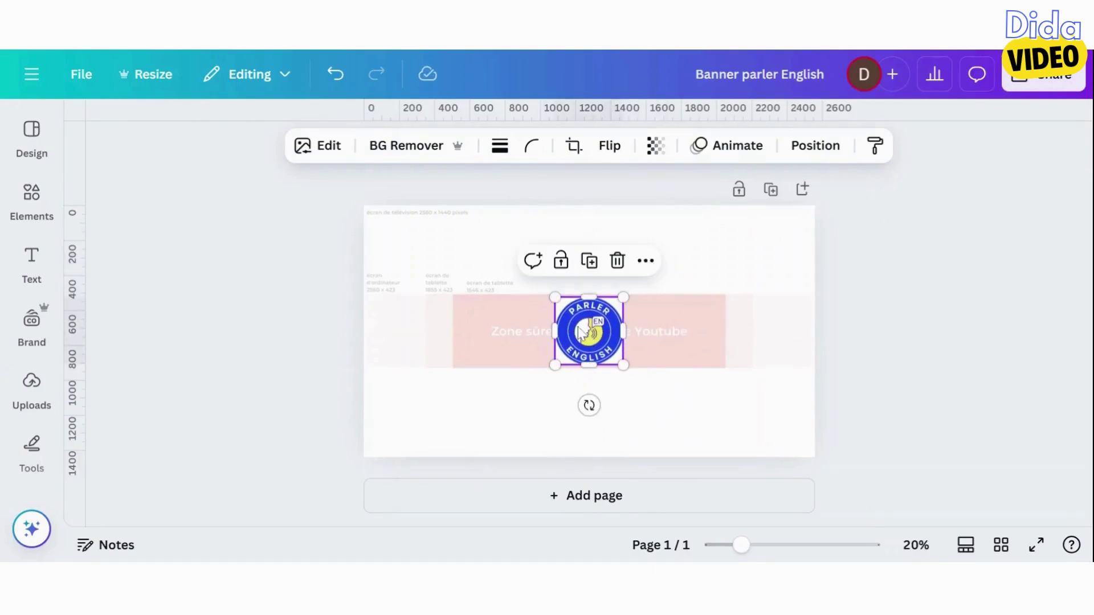
{"action": "left_click_drag", "start_coordinate": [556, 298], "coordinate": [553, 295]}
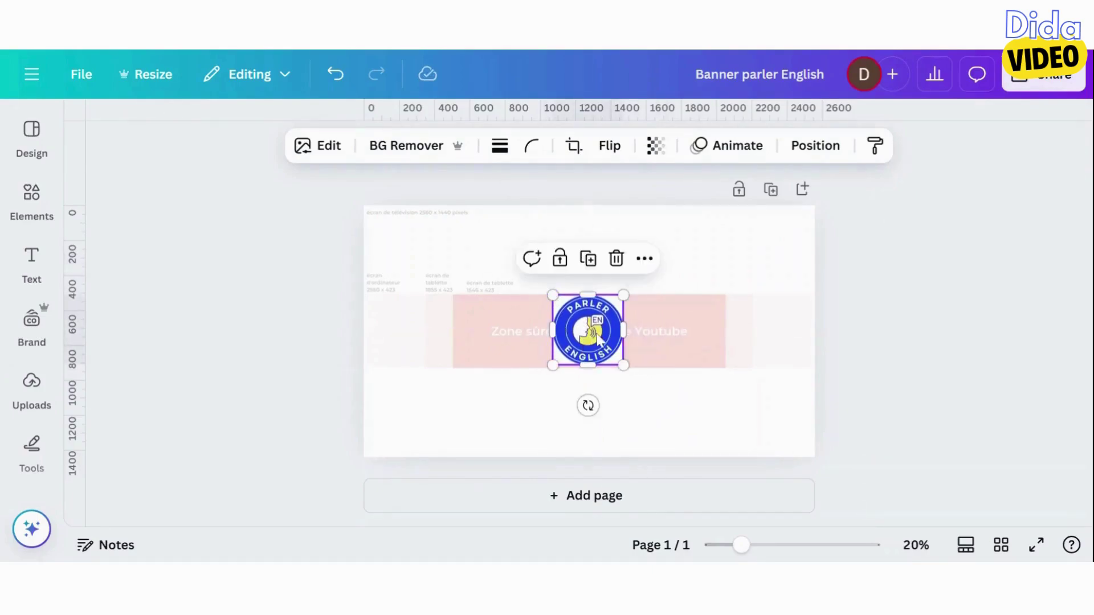
{"action": "left_click_drag", "start_coordinate": [619, 362], "coordinate": [625, 366]}
{"action": "left_click", "coordinate": [545, 378]}
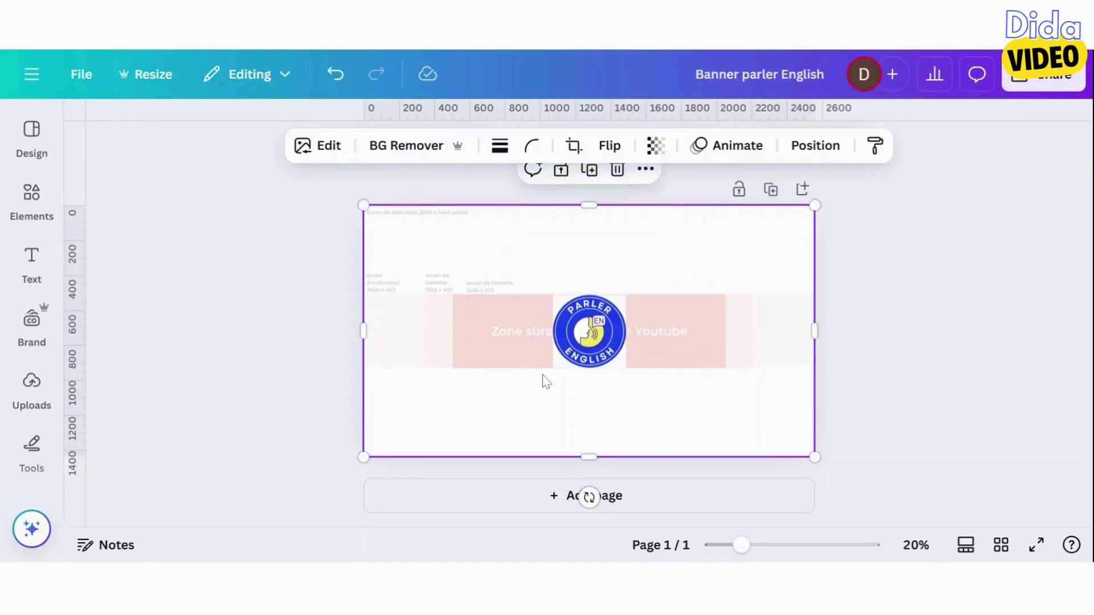
{"action": "scroll", "coordinate": [717, 486], "scroll_direction": "up", "scroll_amount": 3}
{"action": "left_click", "coordinate": [587, 342]}
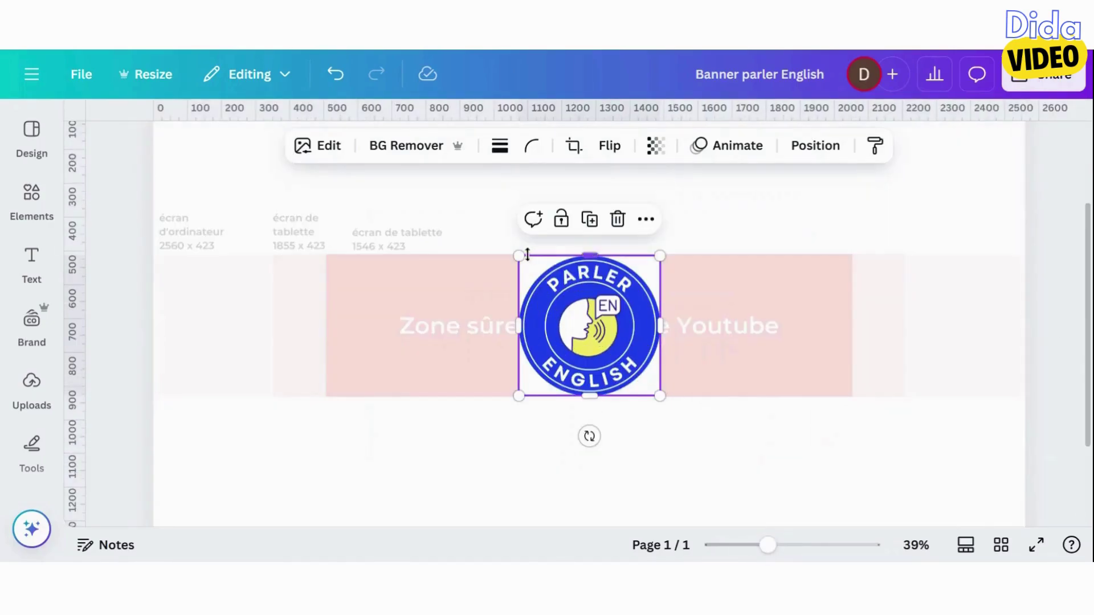
{"action": "left_click_drag", "start_coordinate": [520, 254], "coordinate": [518, 255]}
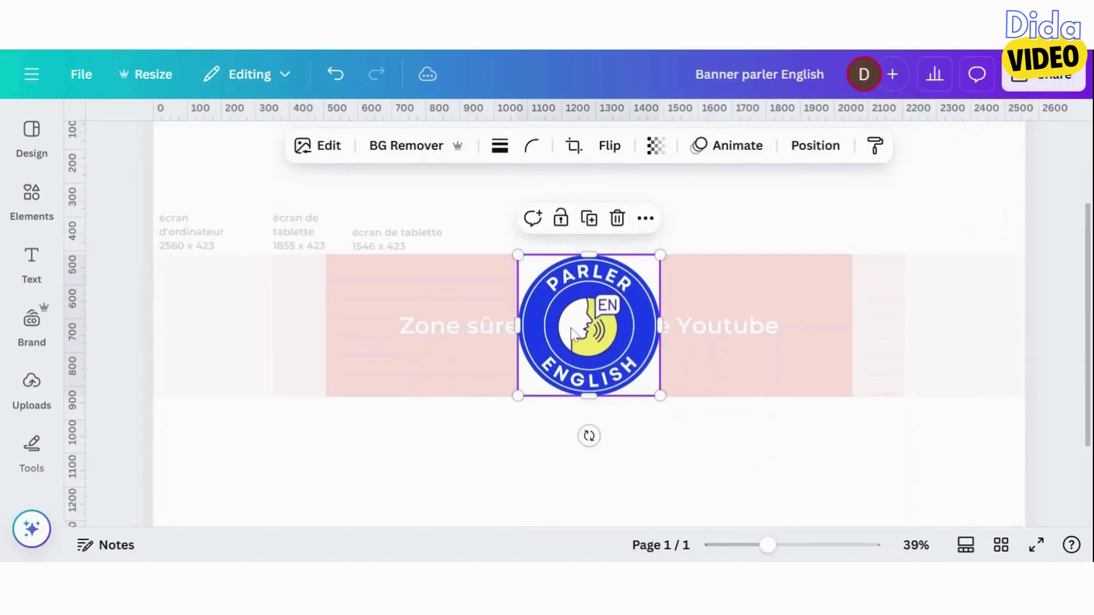
{"action": "left_click_drag", "start_coordinate": [561, 326], "coordinate": [562, 326]}
Delete the faded safe-zone guide image, leaving a white background
{"action": "left_click", "coordinate": [493, 416]}
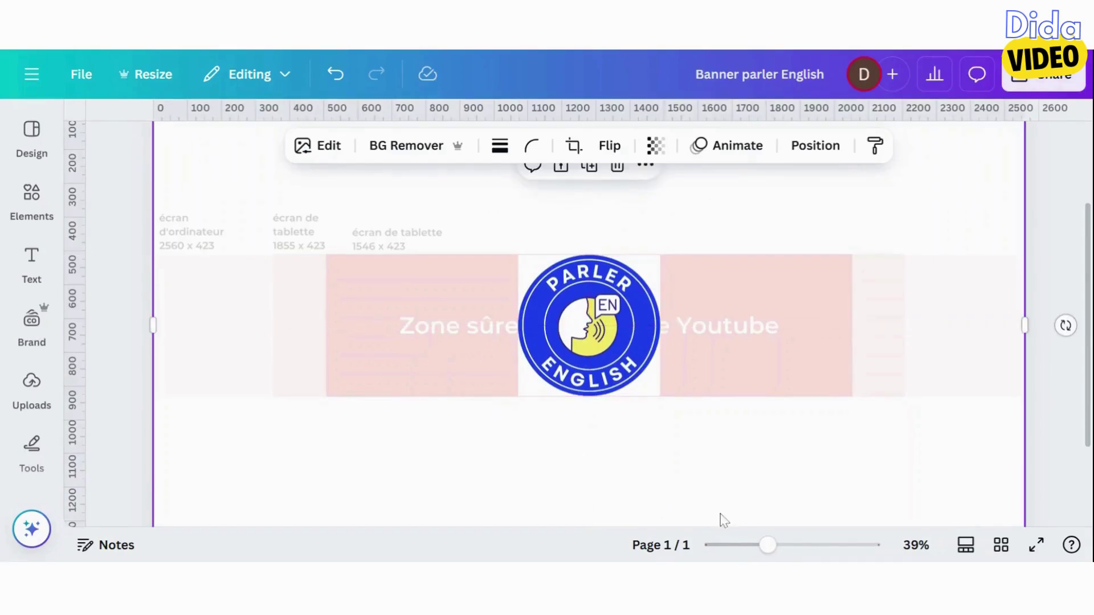
{"action": "left_click", "coordinate": [748, 555]}
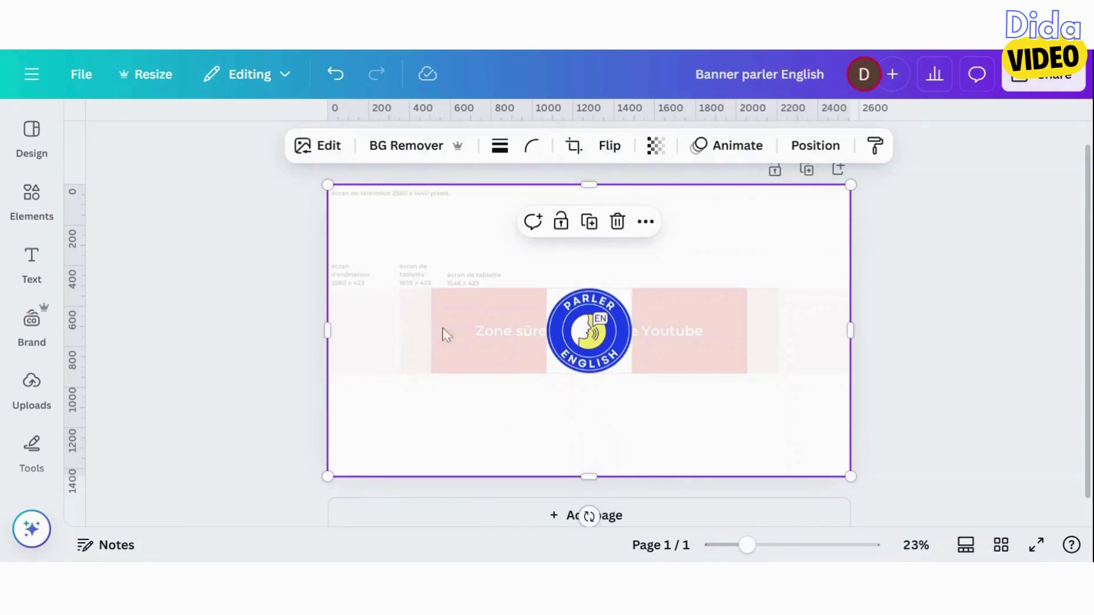
{"action": "key", "text": "Delete"}
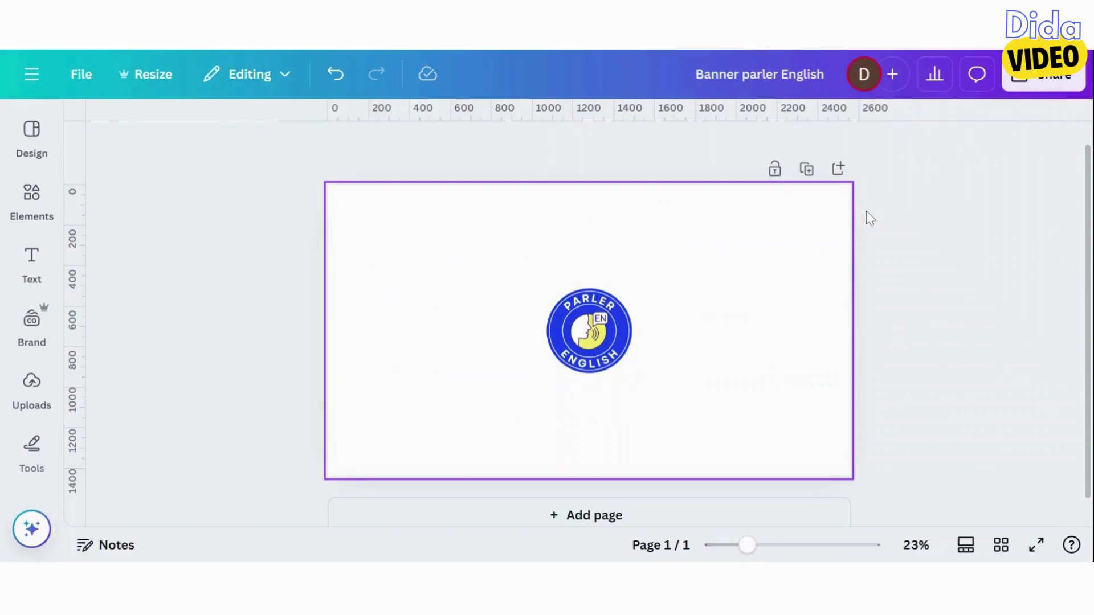
Download the banner as a 2560 × 1440 PNG file
{"action": "left_click", "coordinate": [1043, 74]}
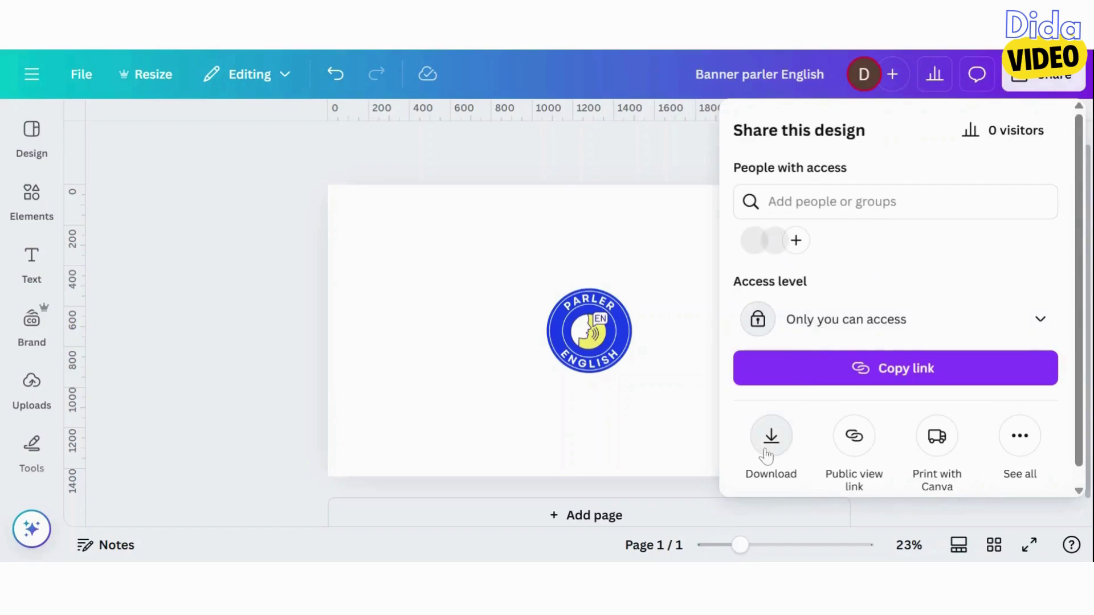
{"action": "left_click", "coordinate": [768, 453]}
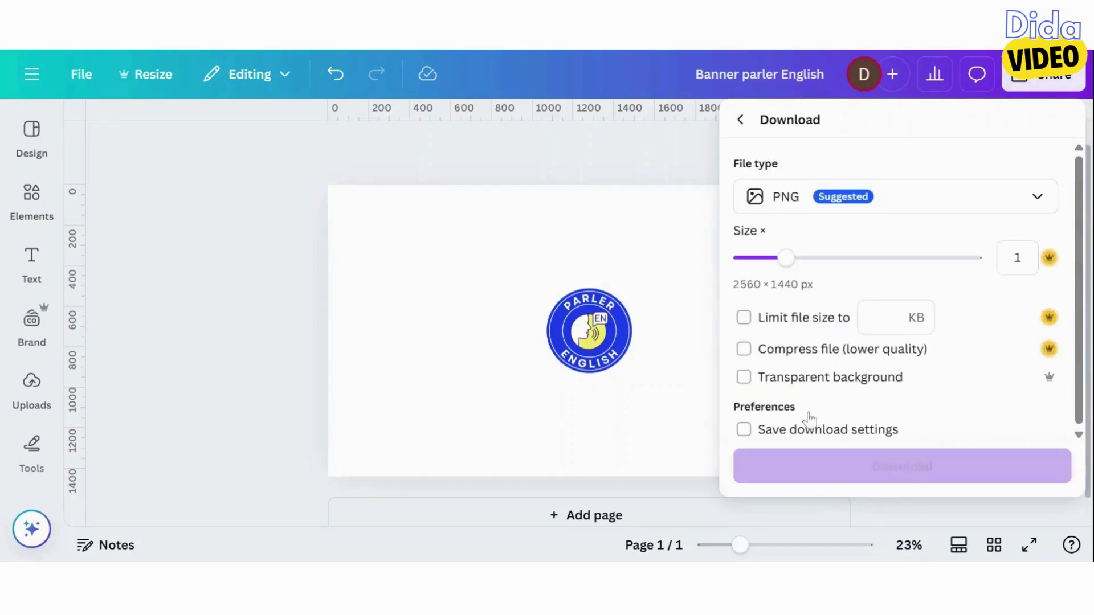
{"action": "left_click", "coordinate": [942, 476]}
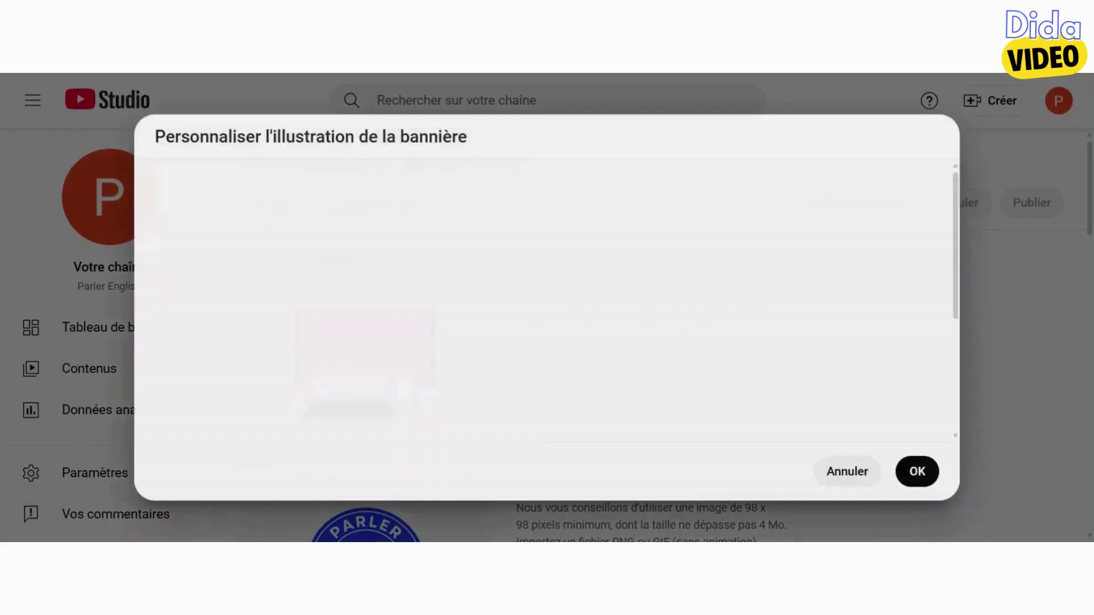
Check the banner's device preview areas and confirm the uploaded banner with OK
{"action": "scroll", "coordinate": [800, 393], "scroll_direction": "down", "scroll_amount": 2}
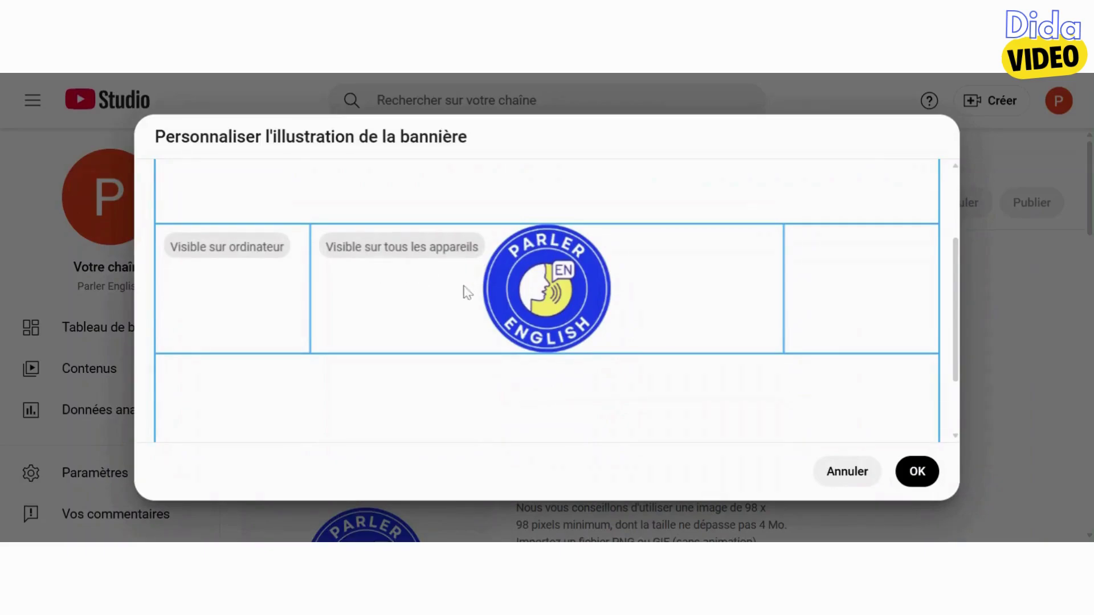
{"action": "scroll", "coordinate": [468, 293], "scroll_direction": "up", "scroll_amount": 2}
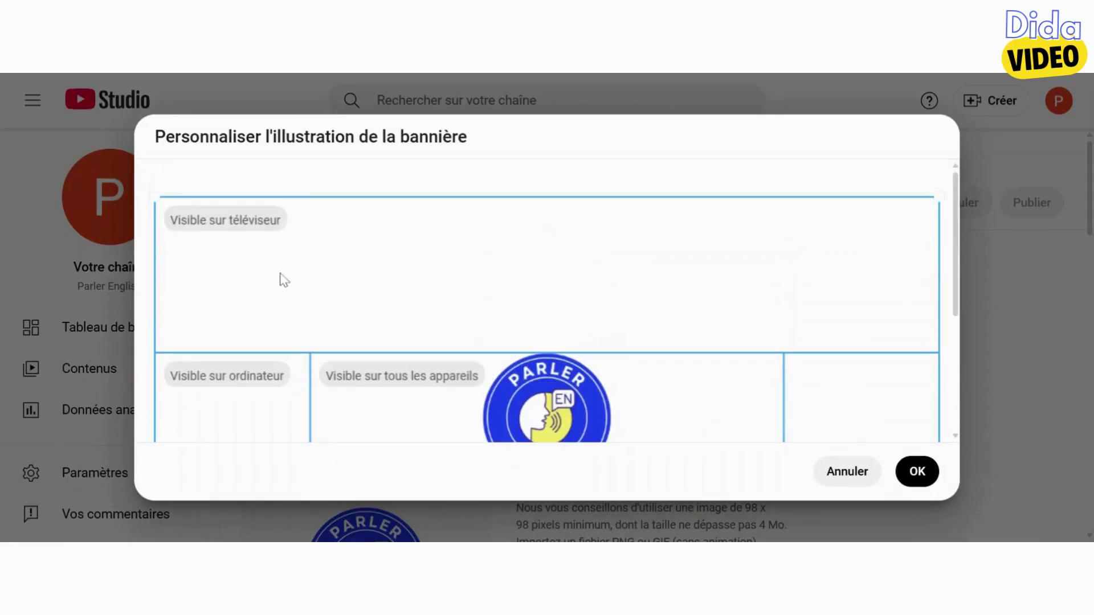
{"action": "scroll", "coordinate": [426, 312], "scroll_direction": "down", "scroll_amount": 2}
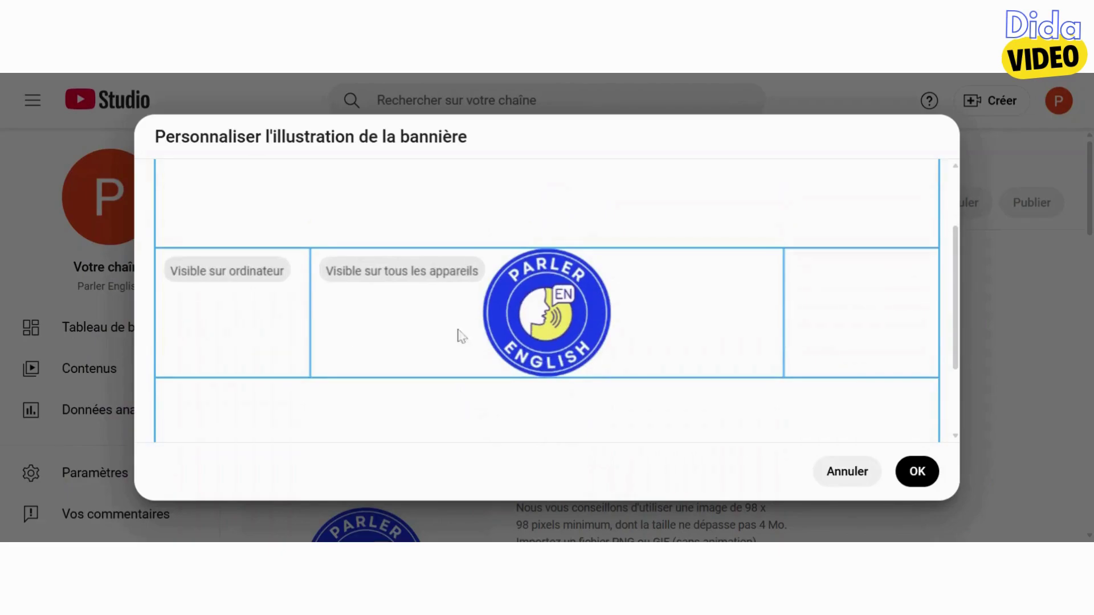
{"action": "scroll", "coordinate": [413, 312], "scroll_direction": "down", "scroll_amount": 2}
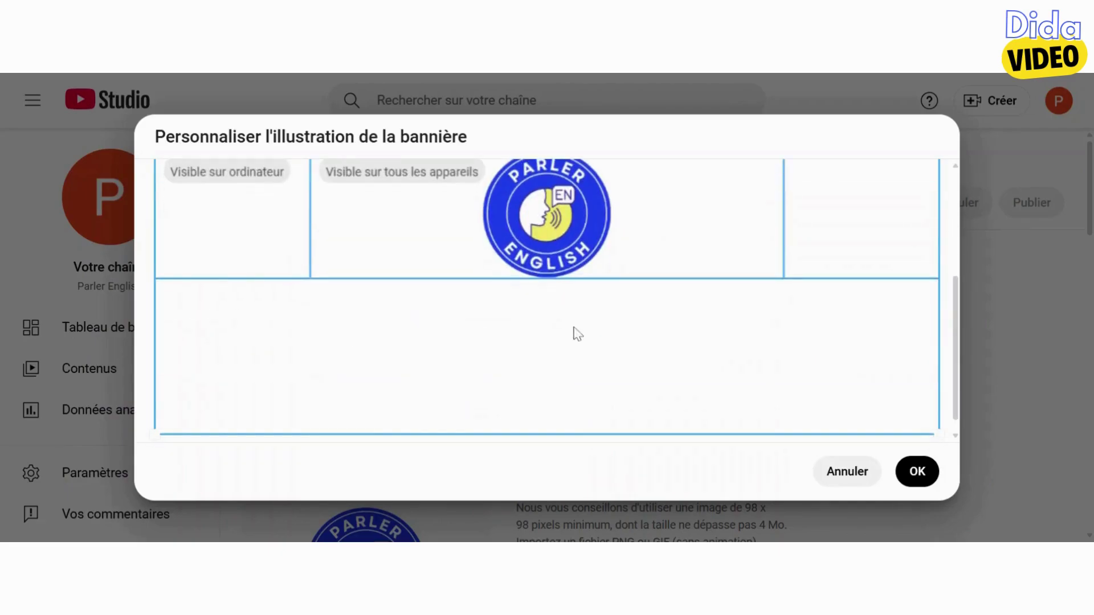
{"action": "scroll", "coordinate": [578, 333], "scroll_direction": "up", "scroll_amount": 2}
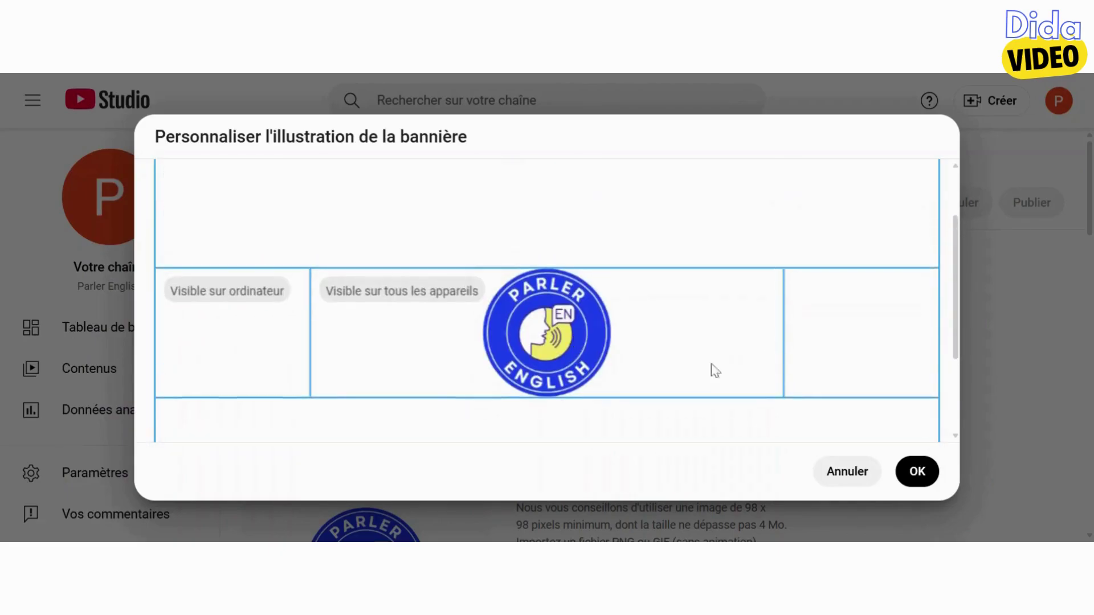
{"action": "left_click", "coordinate": [924, 482]}
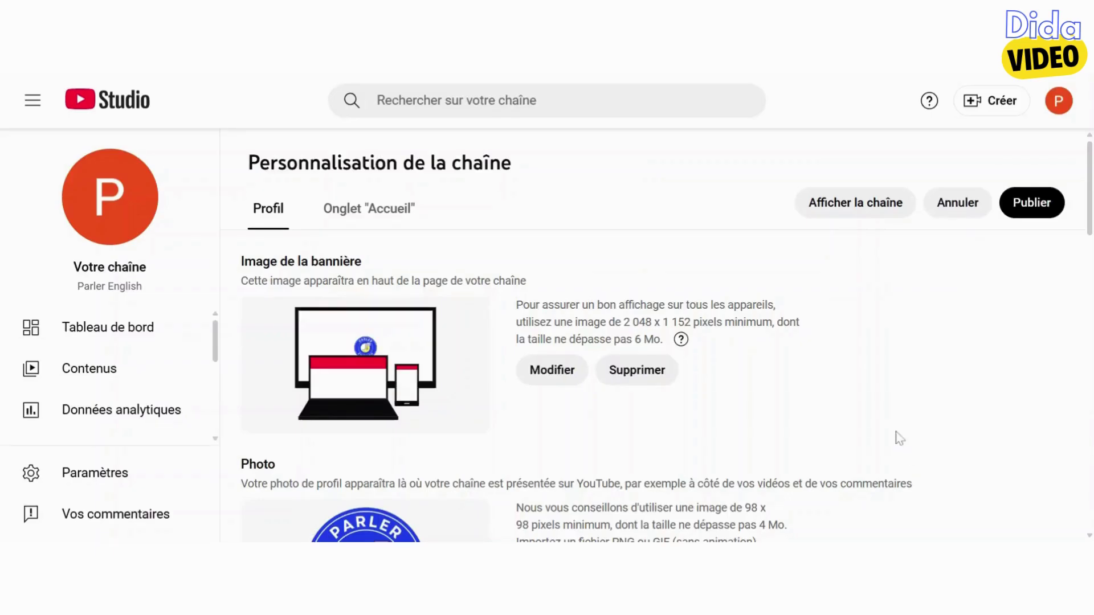
Publish the banner change, then view and close the channel's more-info panel
{"action": "left_click", "coordinate": [1035, 212]}
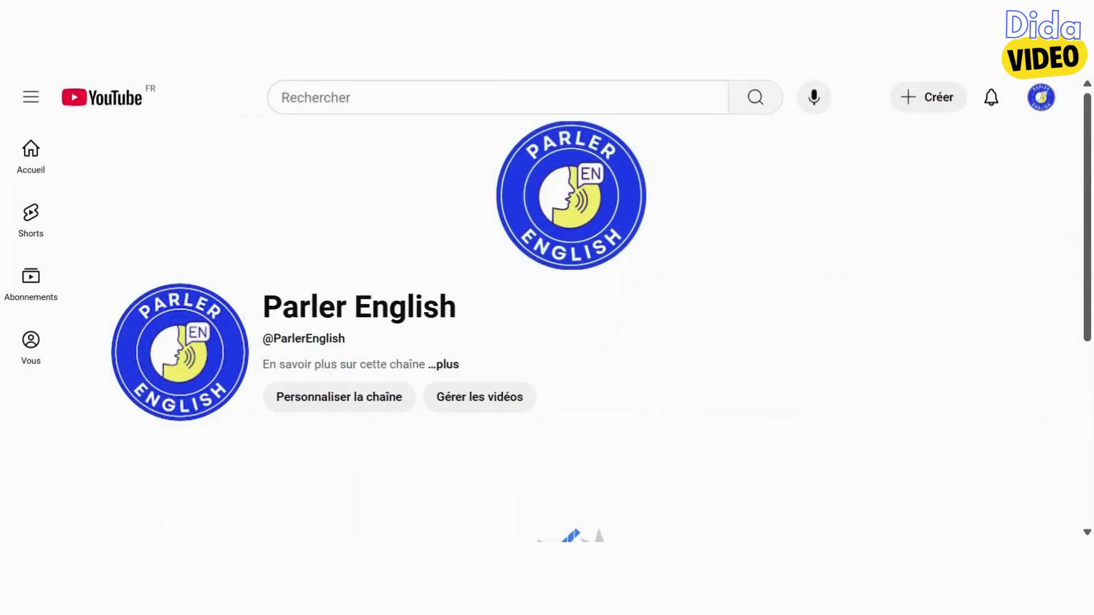
{"action": "left_click", "coordinate": [447, 365]}
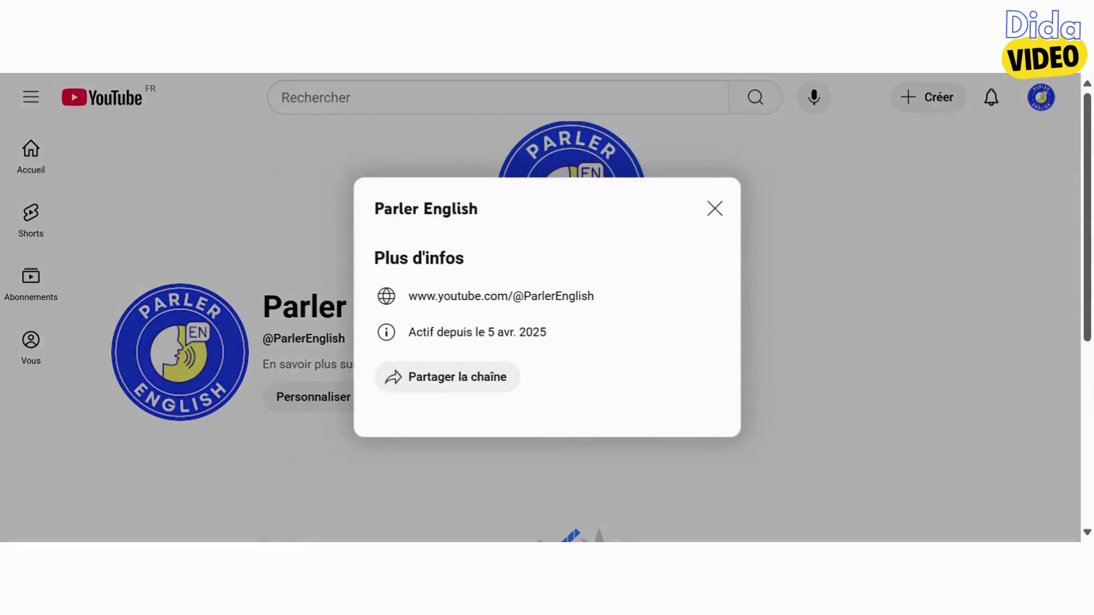
{"action": "key", "text": "Escape"}
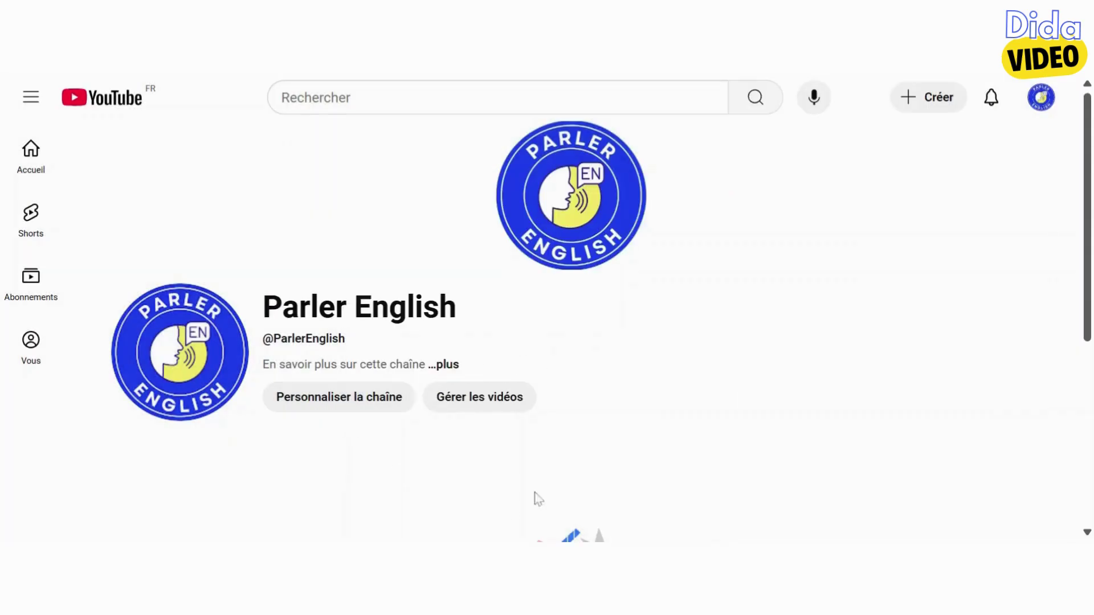
Open the channel customization page and scroll down to the description field
{"action": "left_click", "coordinate": [340, 399]}
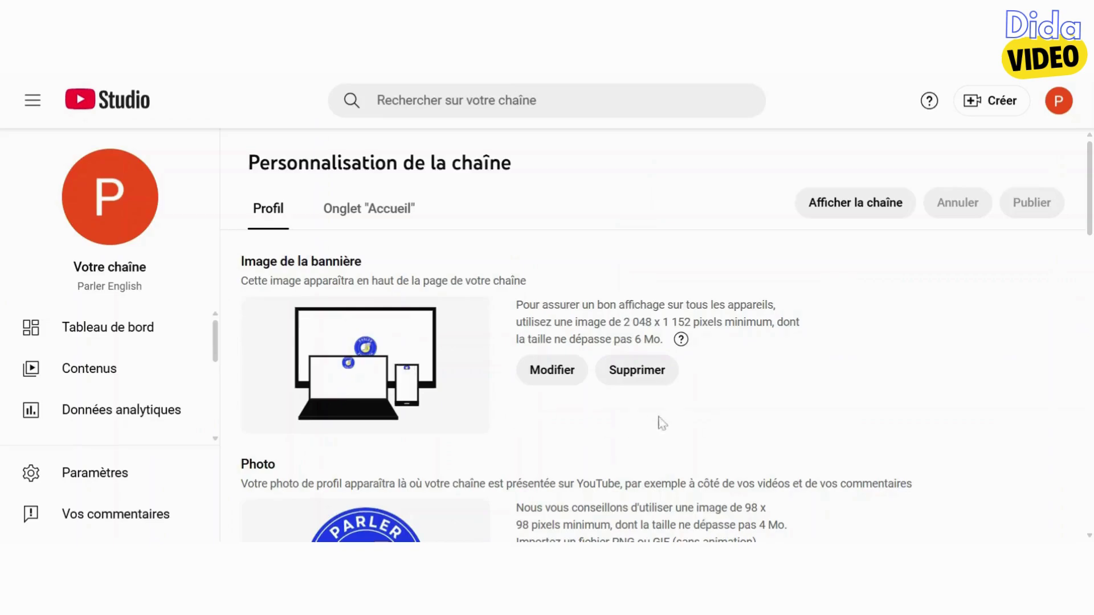
{"action": "scroll", "coordinate": [764, 426], "scroll_direction": "down", "scroll_amount": 1}
{"action": "scroll", "coordinate": [764, 426], "scroll_direction": "down", "scroll_amount": 2}
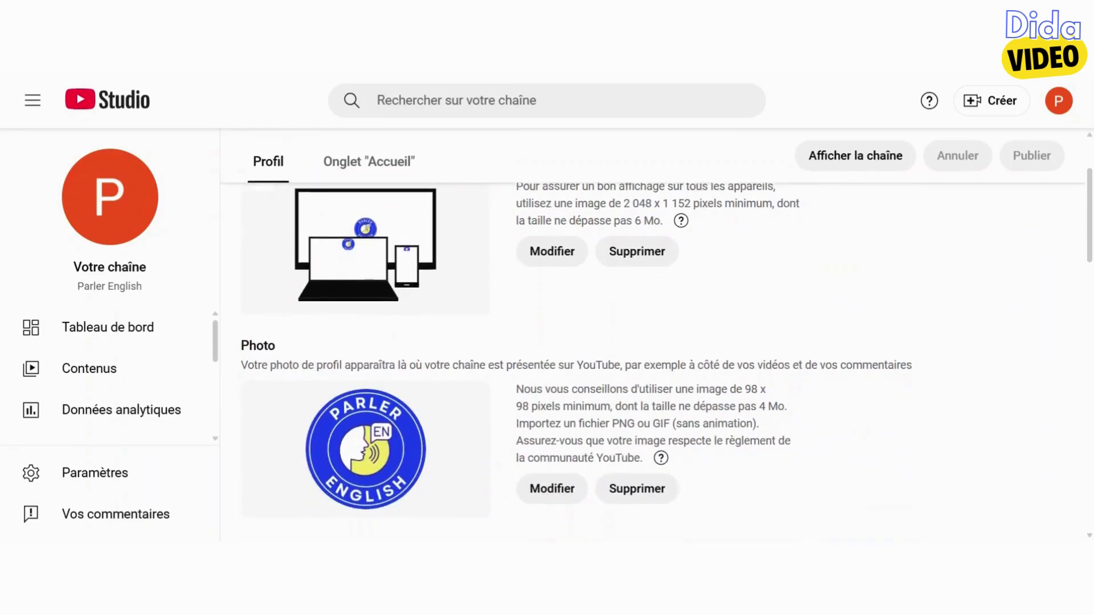
{"action": "scroll", "coordinate": [764, 426], "scroll_direction": "down", "scroll_amount": 2}
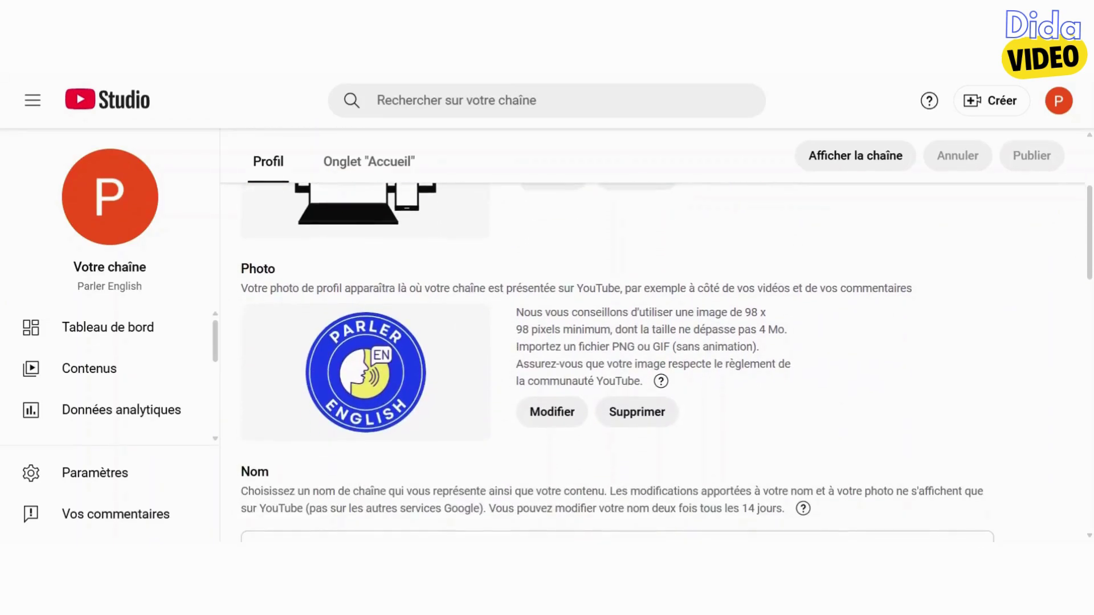
{"action": "scroll", "coordinate": [764, 426], "scroll_direction": "down", "scroll_amount": 5}
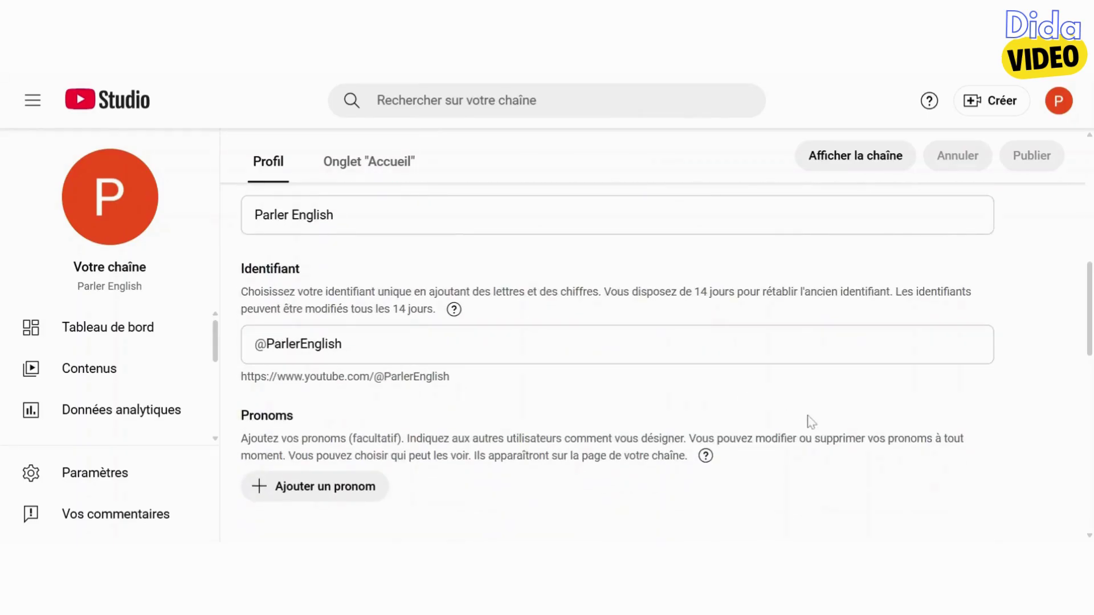
{"action": "scroll", "coordinate": [810, 423], "scroll_direction": "down", "scroll_amount": 5}
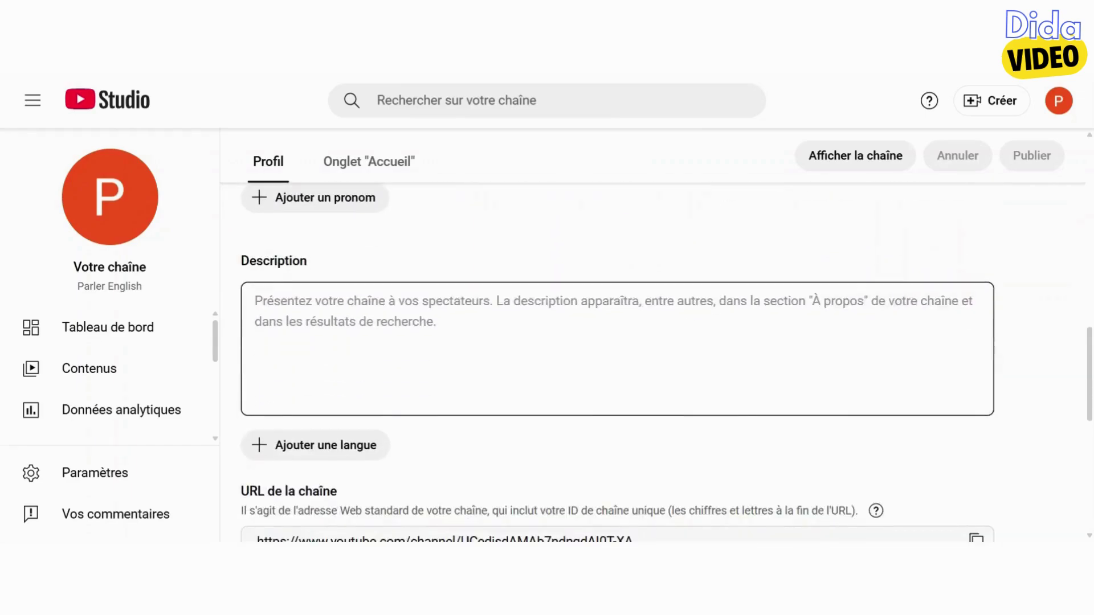
Write and publish the description 'Apprenez et amélior…', then expand it on the channel page
{"action": "left_click", "coordinate": [808, 399]}
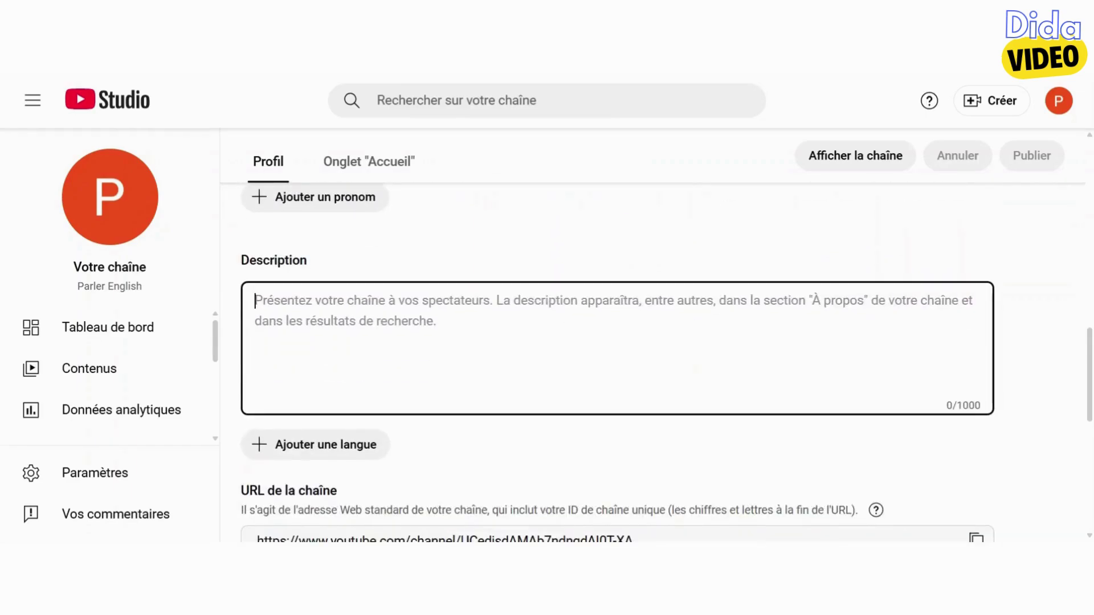
{"action": "type", "text": "Apprenez et a"}
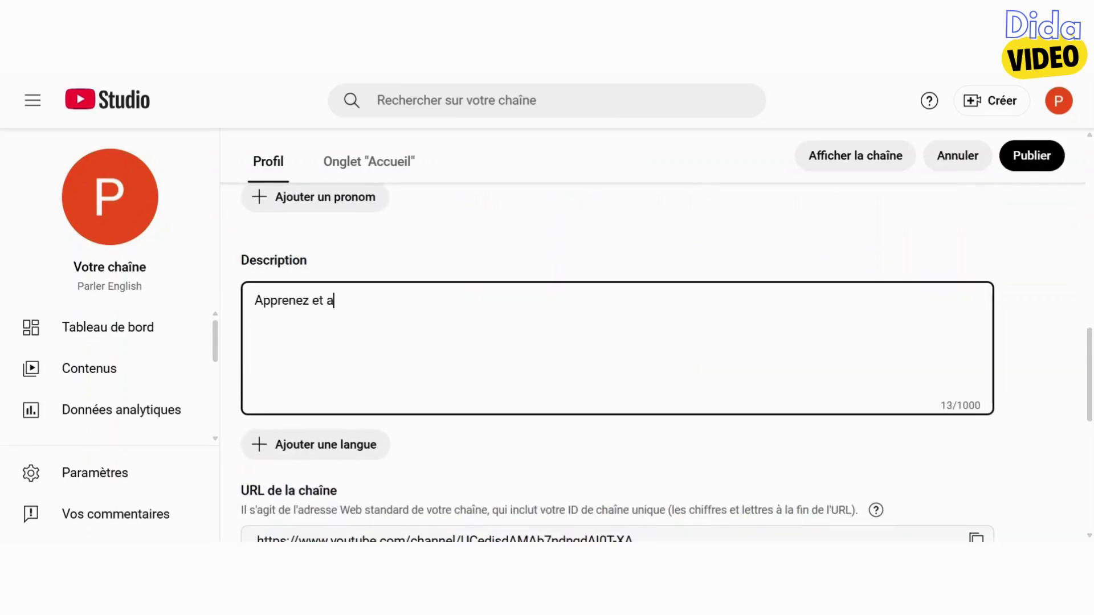
{"action": "type", "text": "méliorez votre anglais!"}
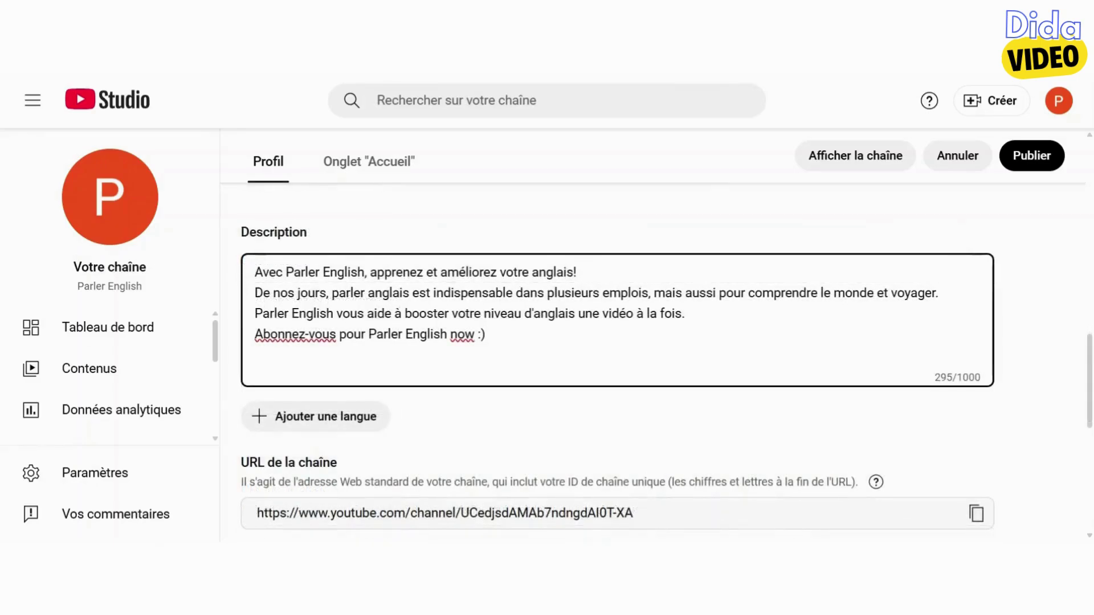
{"action": "left_click", "coordinate": [1032, 156]}
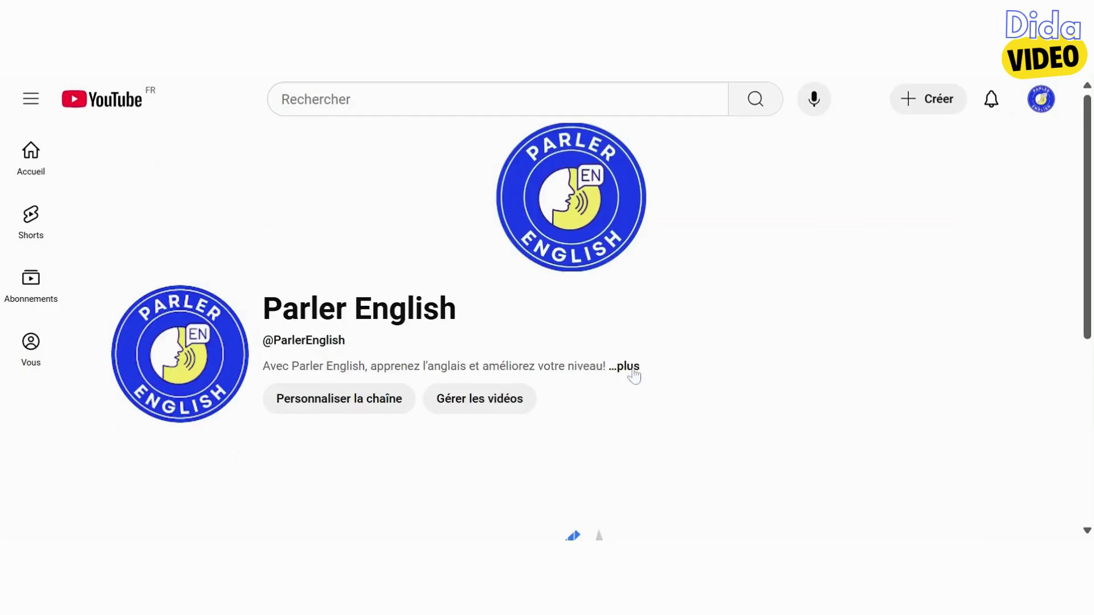
{"action": "left_click", "coordinate": [635, 376]}
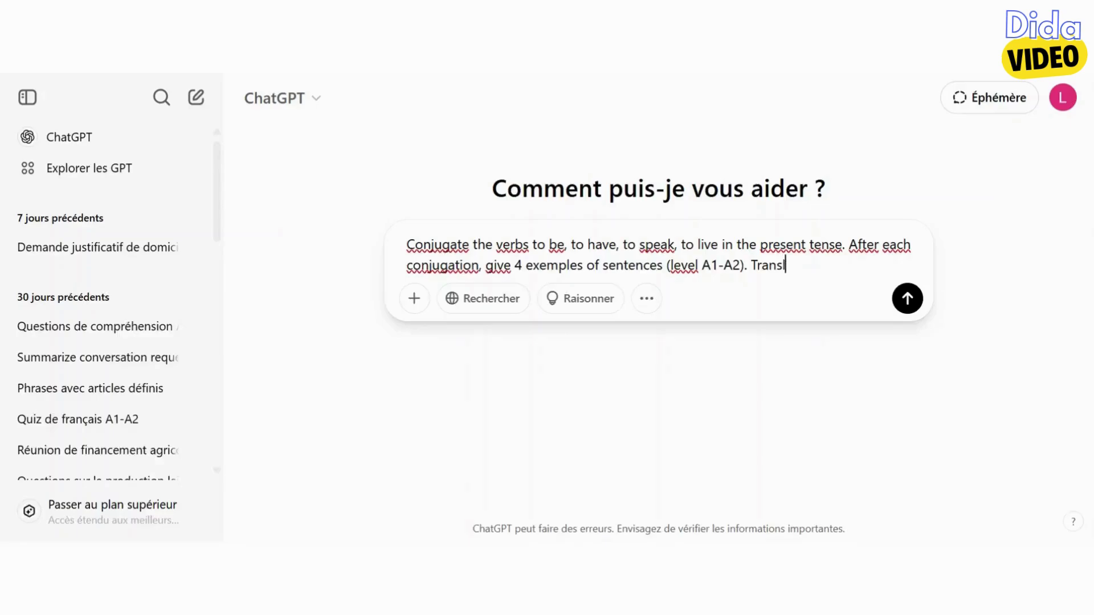
Finish the conjugation prompt with 'translate the sentences in French' and send it to ChatGPT
{"action": "type", "text": "ate the sentences in French."}
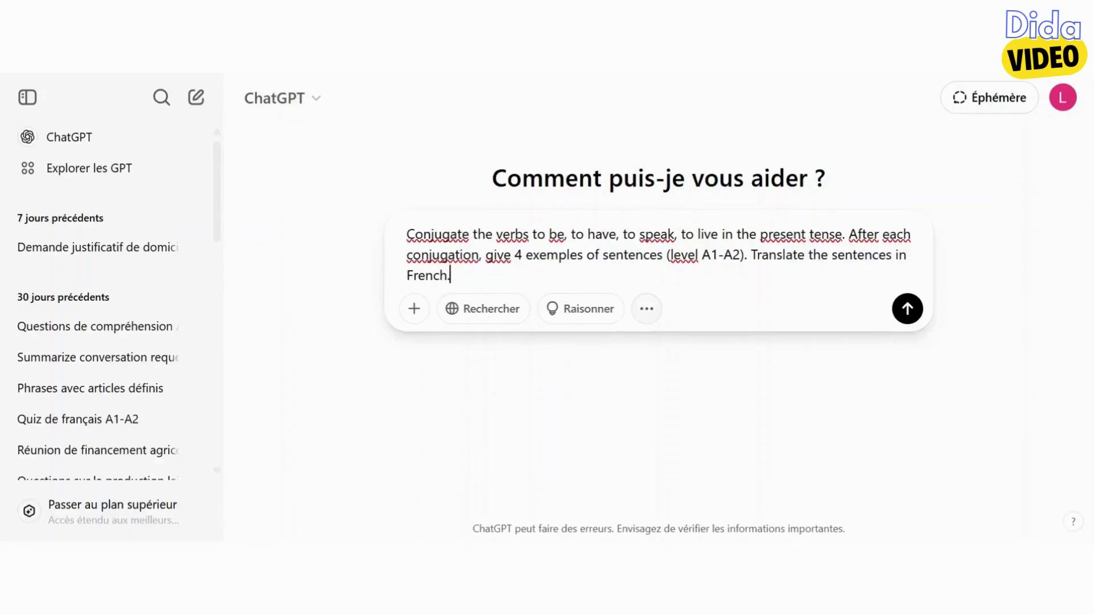
{"action": "key", "text": "Return"}
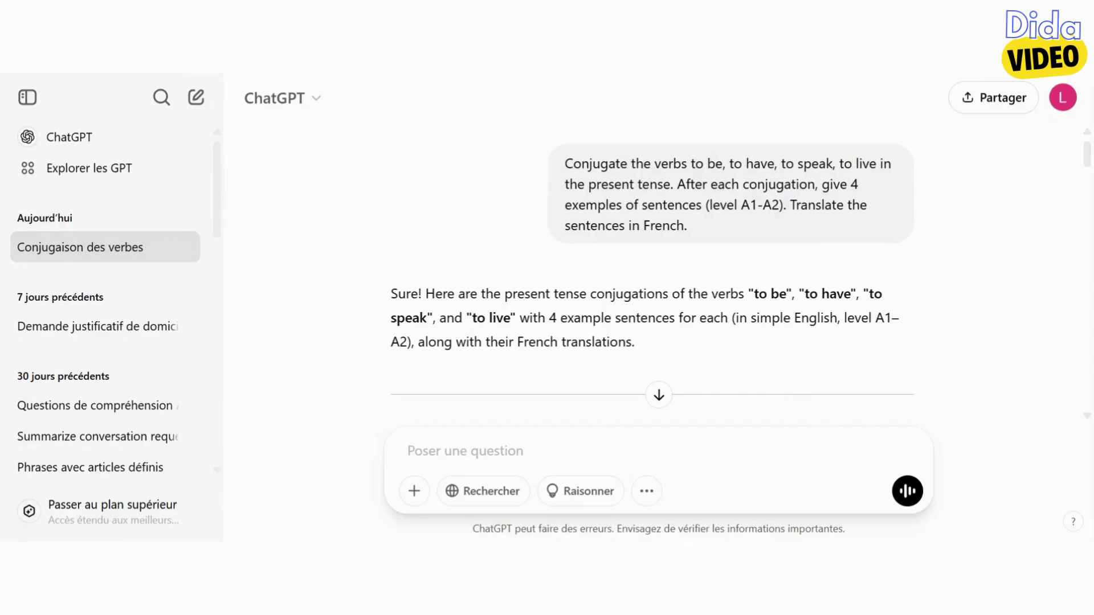
{"action": "scroll", "coordinate": [655, 270], "scroll_direction": "down", "scroll_amount": 5}
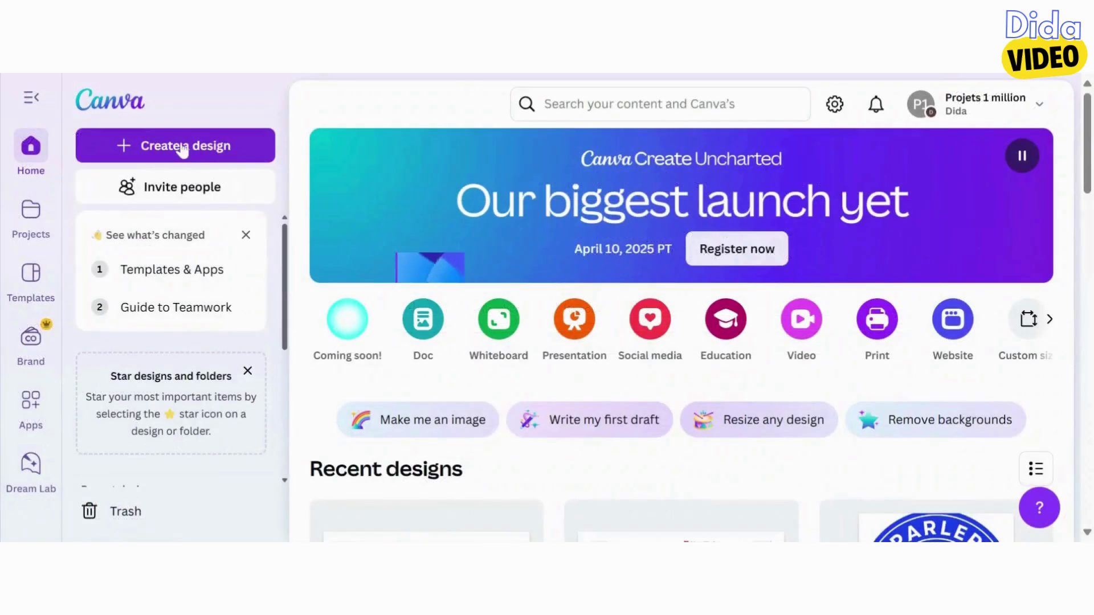
Create a new YouTube Shorts design from a 'short' search and hide the templates panel
{"action": "left_click", "coordinate": [197, 147]}
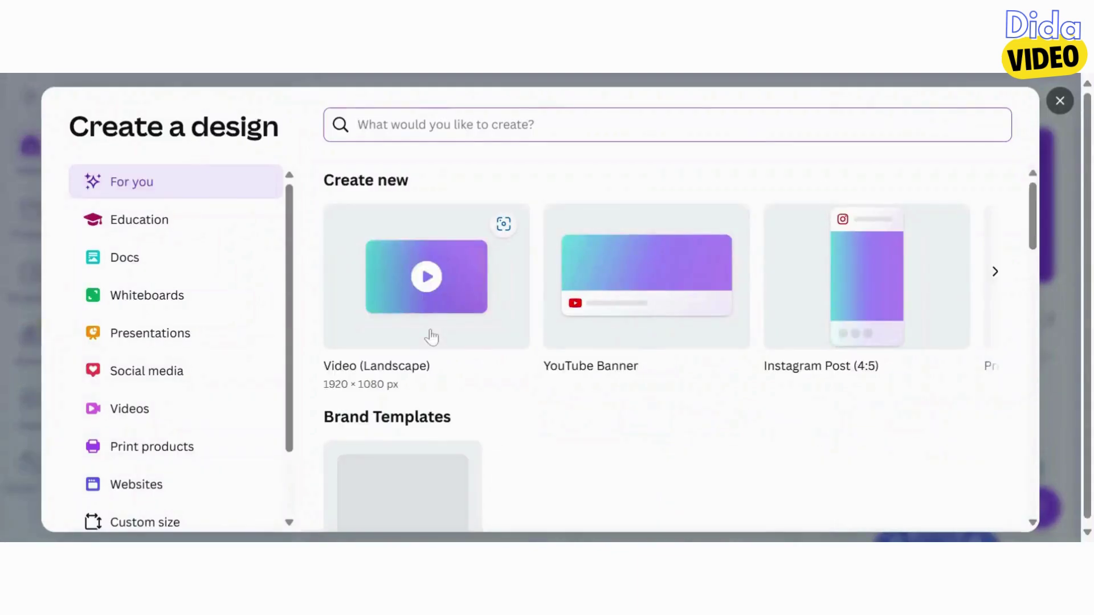
{"action": "type", "text": "short"}
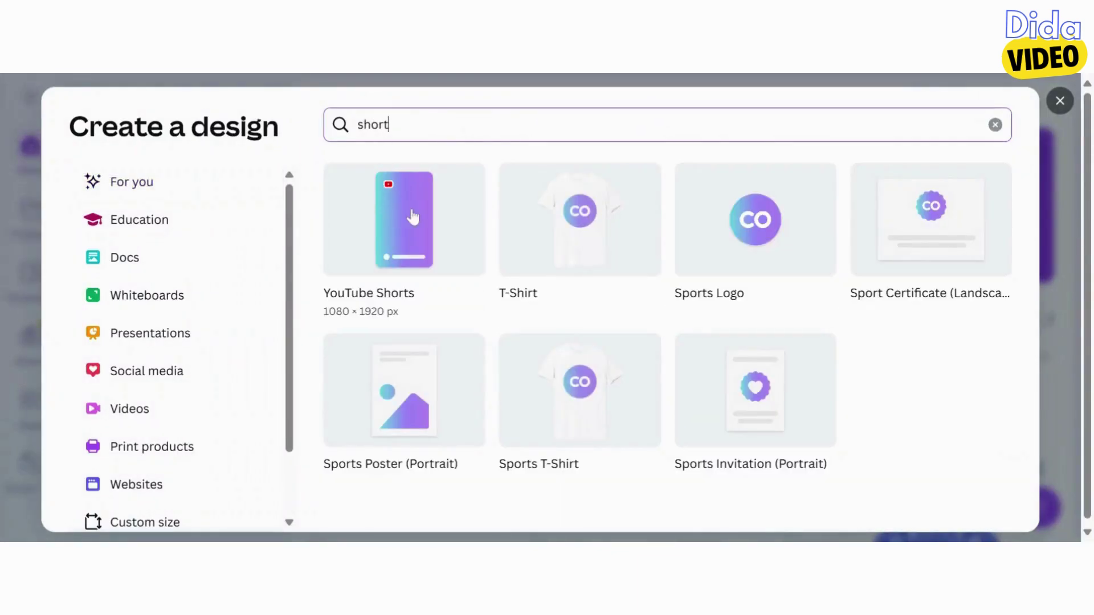
{"action": "left_click", "coordinate": [410, 214]}
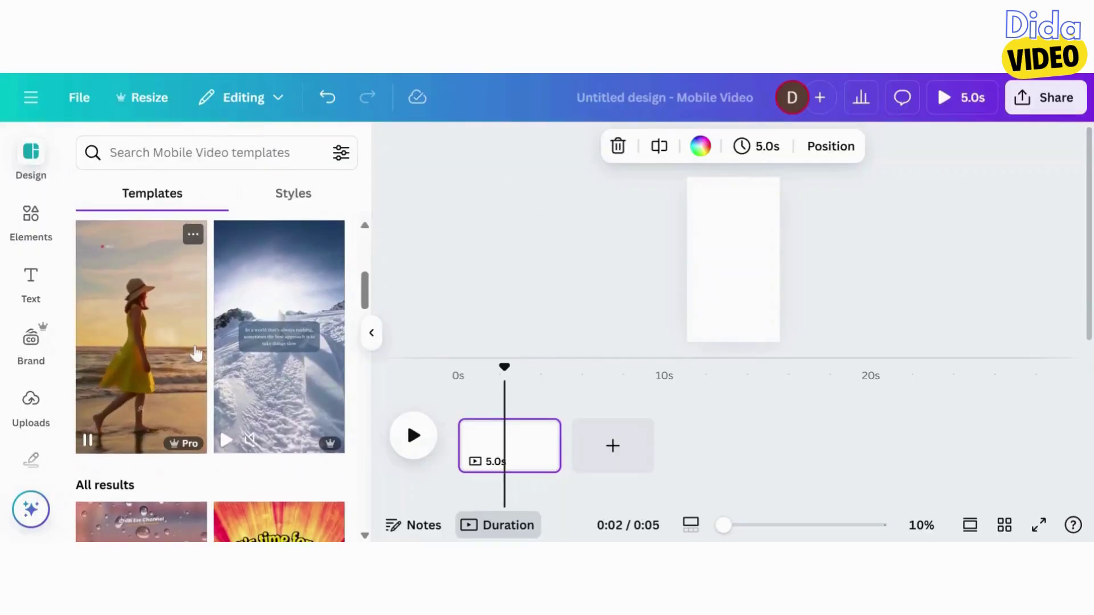
{"action": "scroll", "coordinate": [194, 308], "scroll_direction": "up", "scroll_amount": 1}
{"action": "scroll", "coordinate": [195, 330], "scroll_direction": "down", "scroll_amount": 2}
{"action": "scroll", "coordinate": [196, 353], "scroll_direction": "down", "scroll_amount": 4}
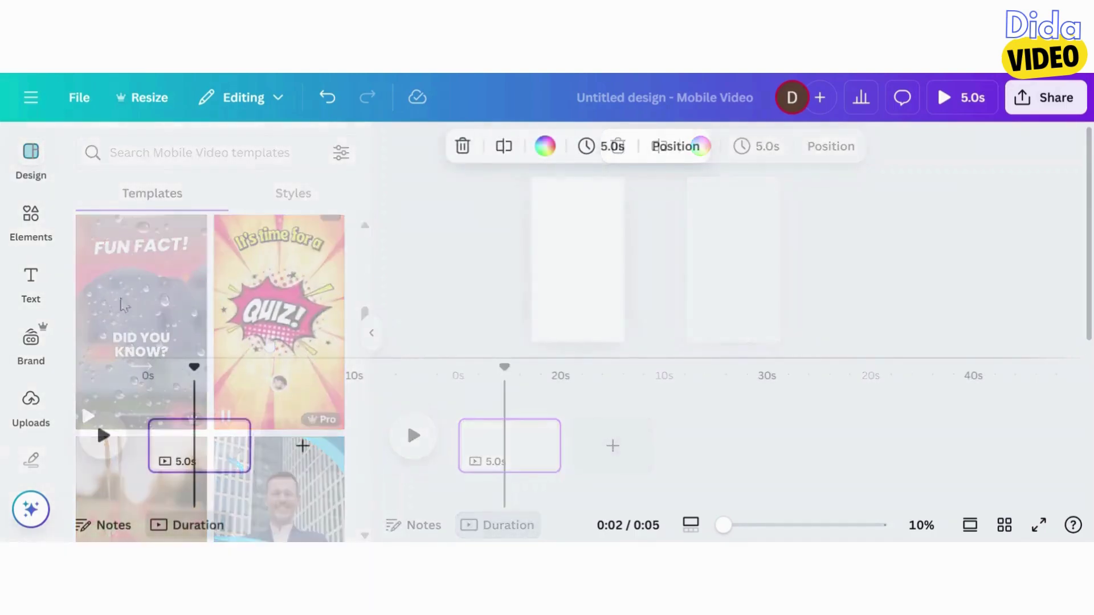
{"action": "left_click", "coordinate": [32, 278]}
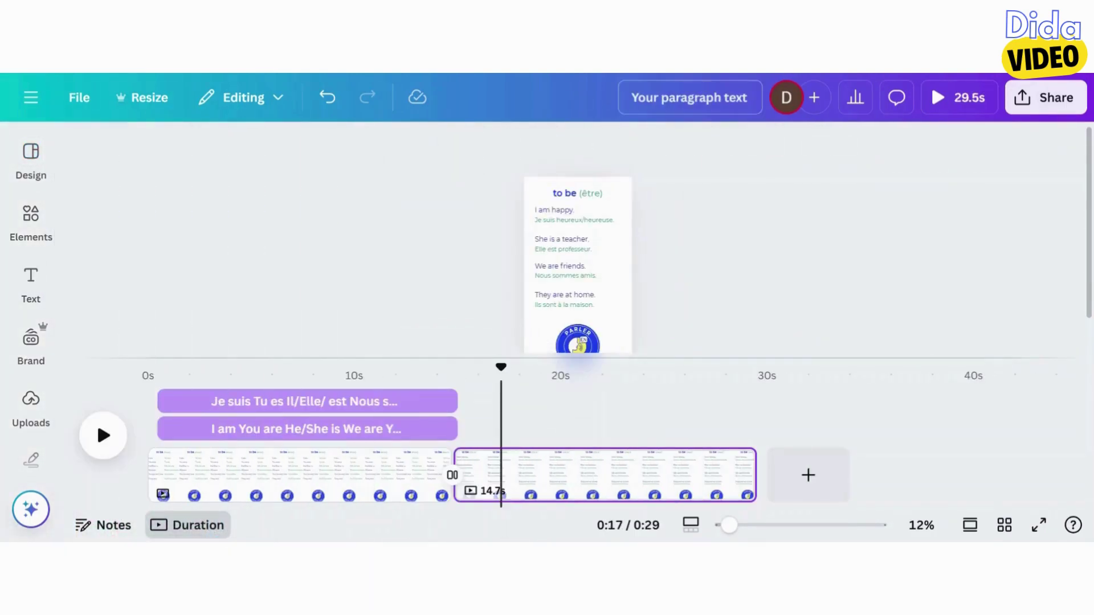
Rename the design to 'Shorts Parler English'
{"action": "left_click", "coordinate": [689, 98]}
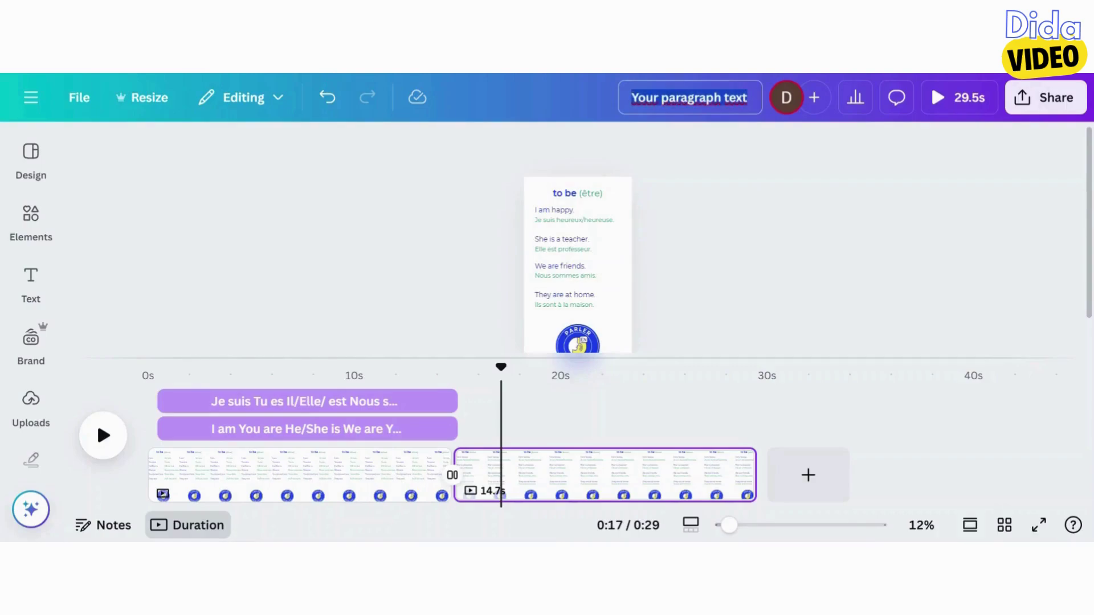
{"action": "type", "text": "Short"}
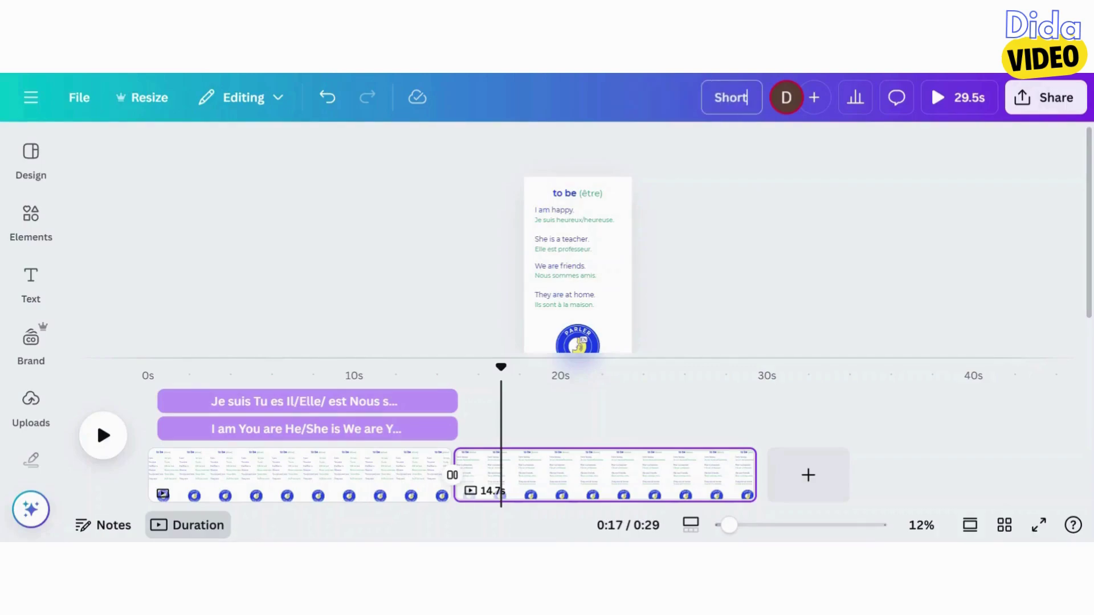
{"action": "type", "text": " Parler English"}
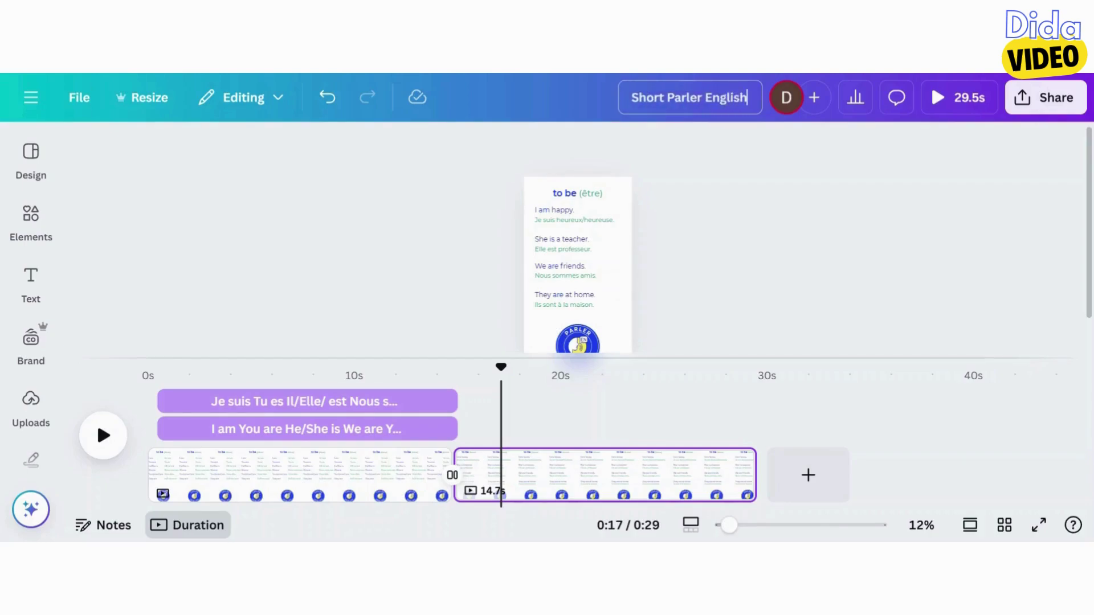
{"action": "type", "text": "s"}
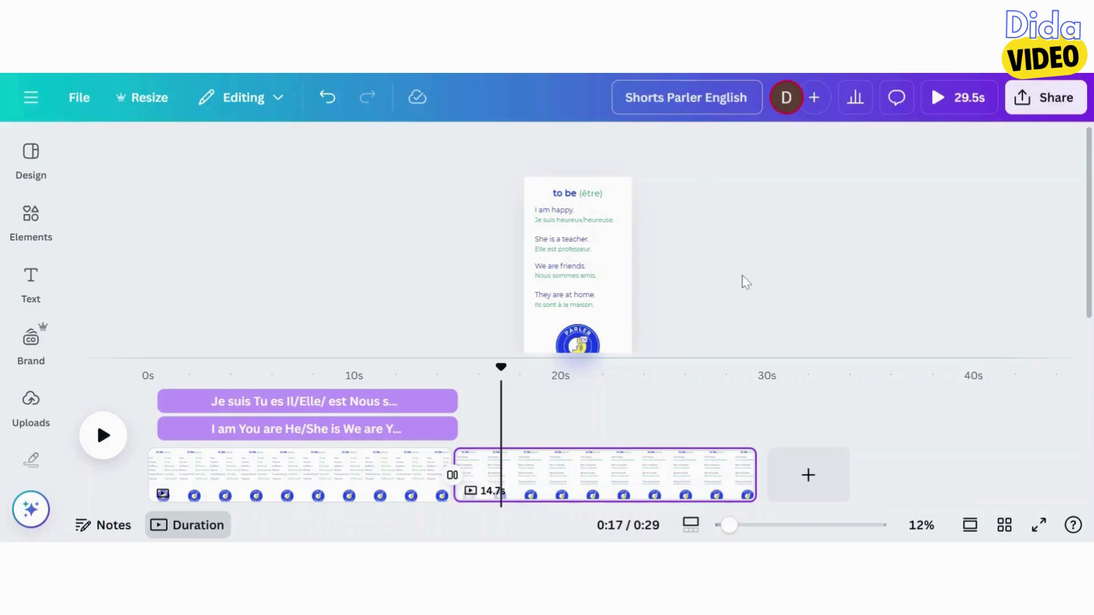
{"action": "key", "text": "Return"}
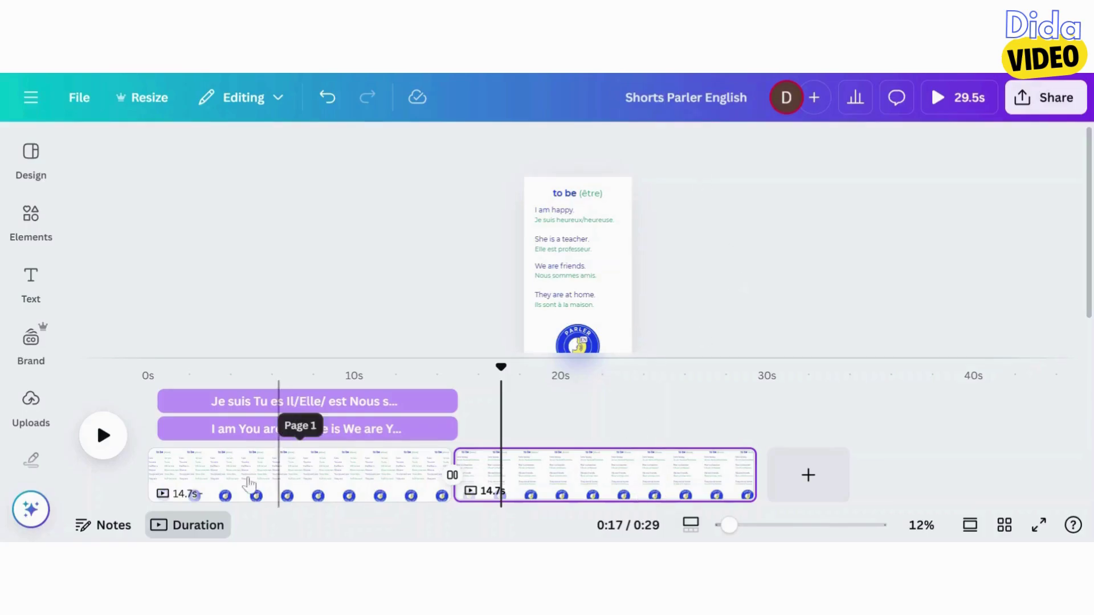
Add the uploaded 'to be' .m4a recording as an audio track, delayed about 0.7 s, and preview it
{"action": "left_click", "coordinate": [31, 399]}
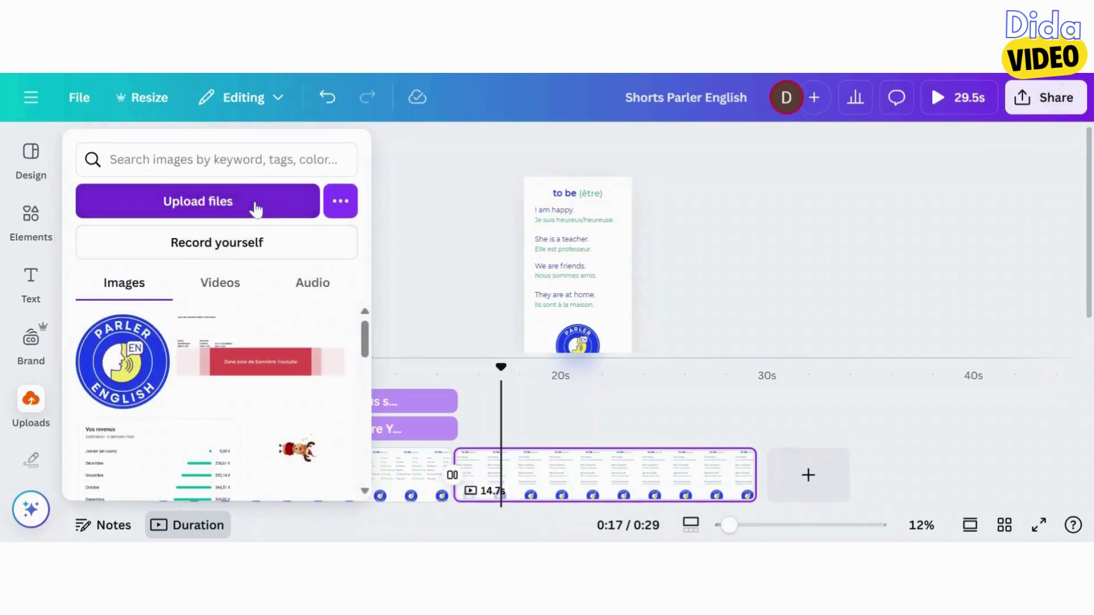
{"action": "left_click", "coordinate": [30, 399]}
{"action": "left_click", "coordinate": [167, 371]}
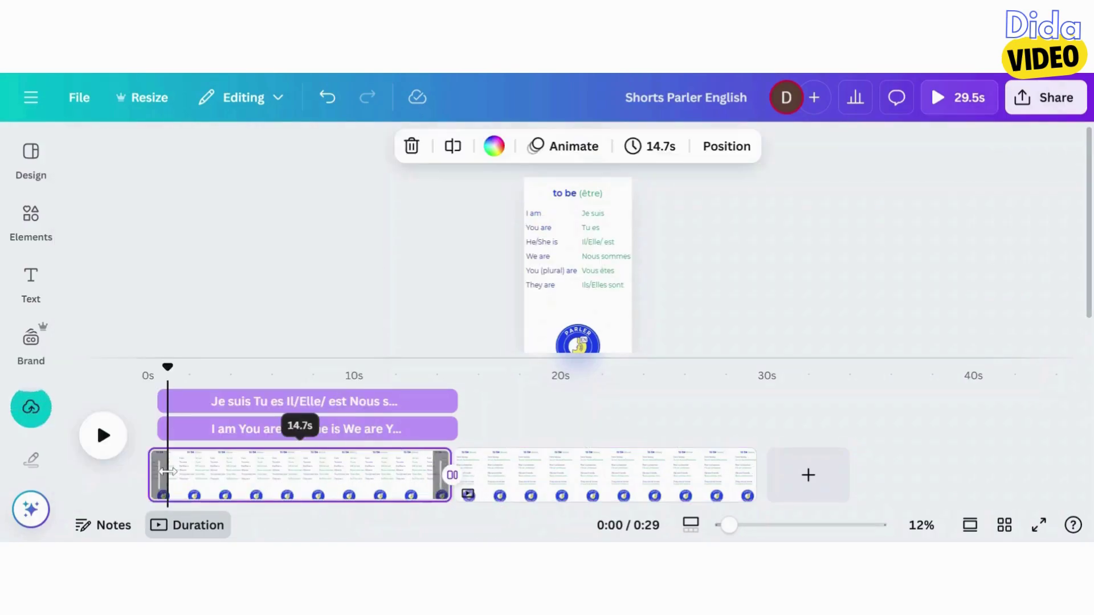
{"action": "left_click", "coordinate": [31, 399]}
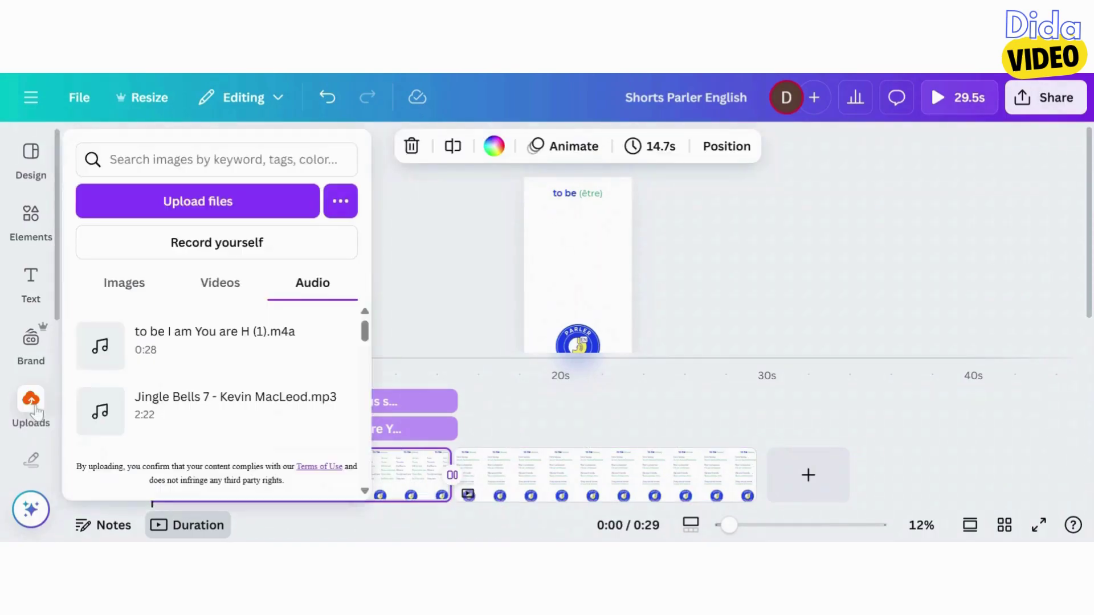
{"action": "left_click", "coordinate": [93, 337]}
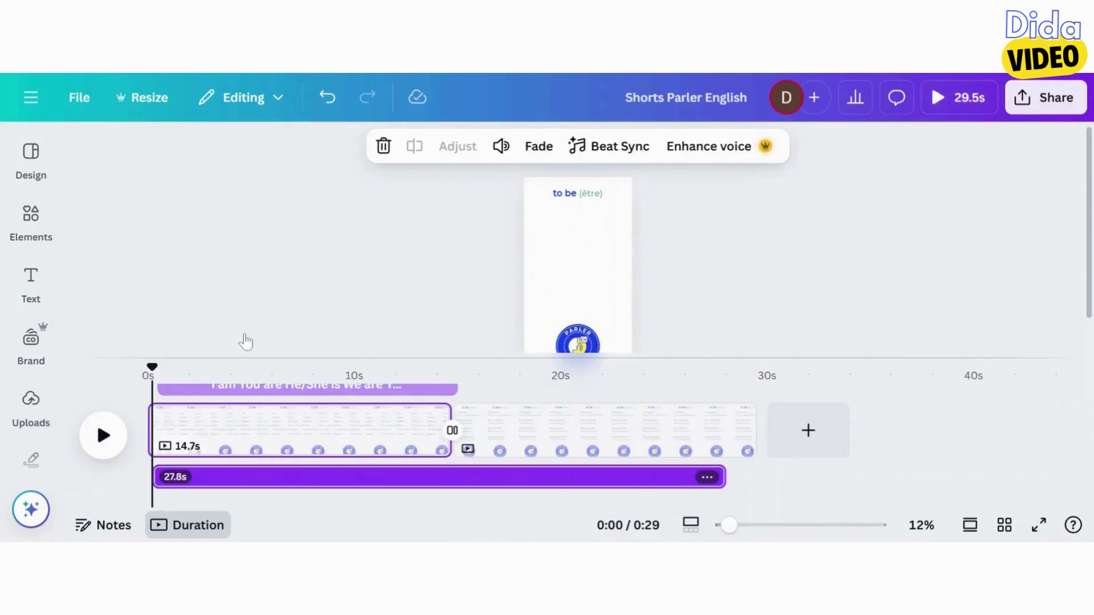
{"action": "mouse_move", "coordinate": [243, 473]}
{"action": "left_mouse_down"}
{"action": "mouse_move", "coordinate": [254, 472]}
{"action": "mouse_move", "coordinate": [240, 472]}
{"action": "left_mouse_up"}
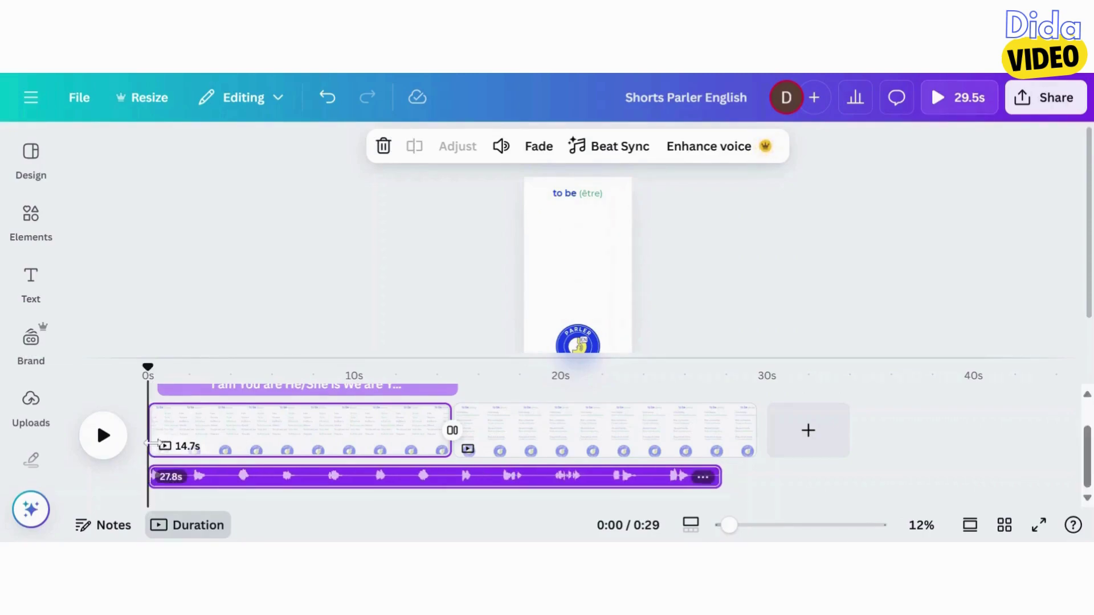
{"action": "left_click", "coordinate": [107, 436]}
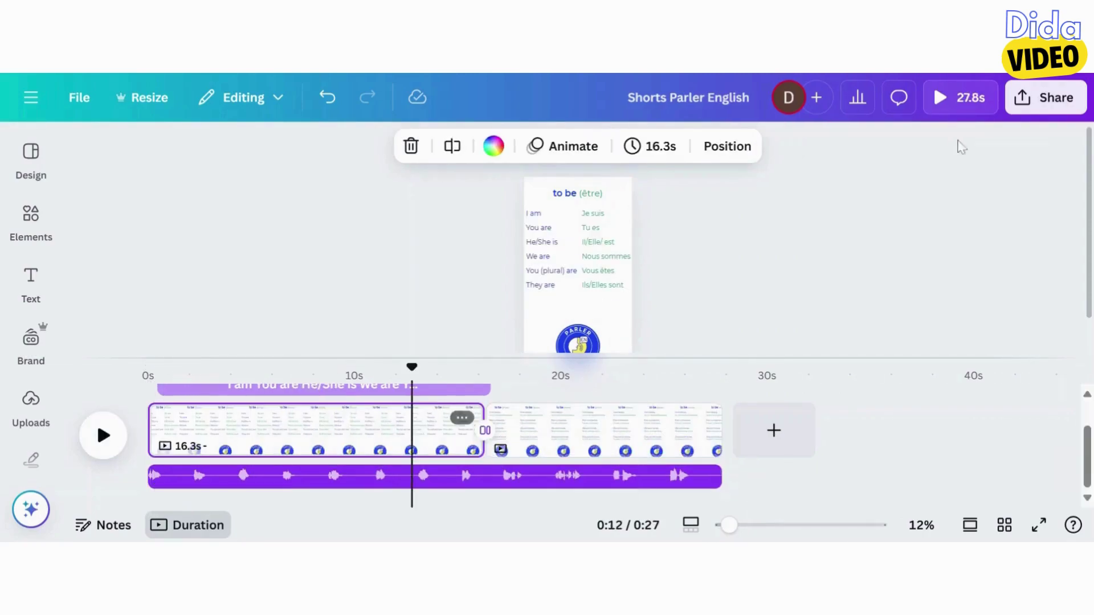
{"action": "left_click", "coordinate": [1048, 98]}
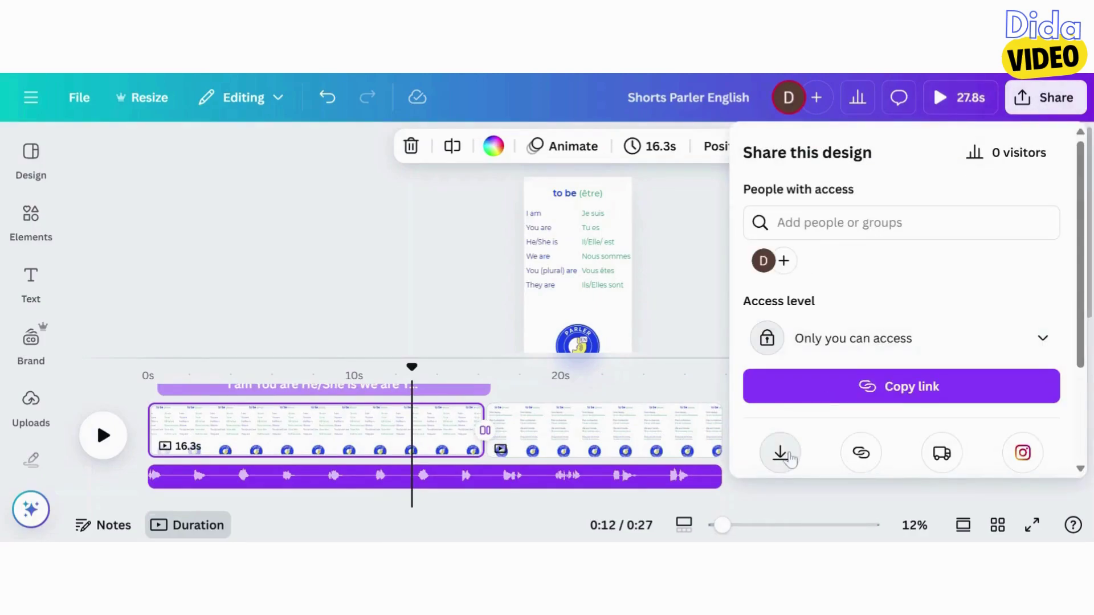
Download the Shorts Parler English design as an MP4 video
{"action": "left_click", "coordinate": [780, 453]}
{"action": "scroll", "coordinate": [943, 450], "scroll_direction": "down", "scroll_amount": 2}
{"action": "left_click", "coordinate": [943, 449]}
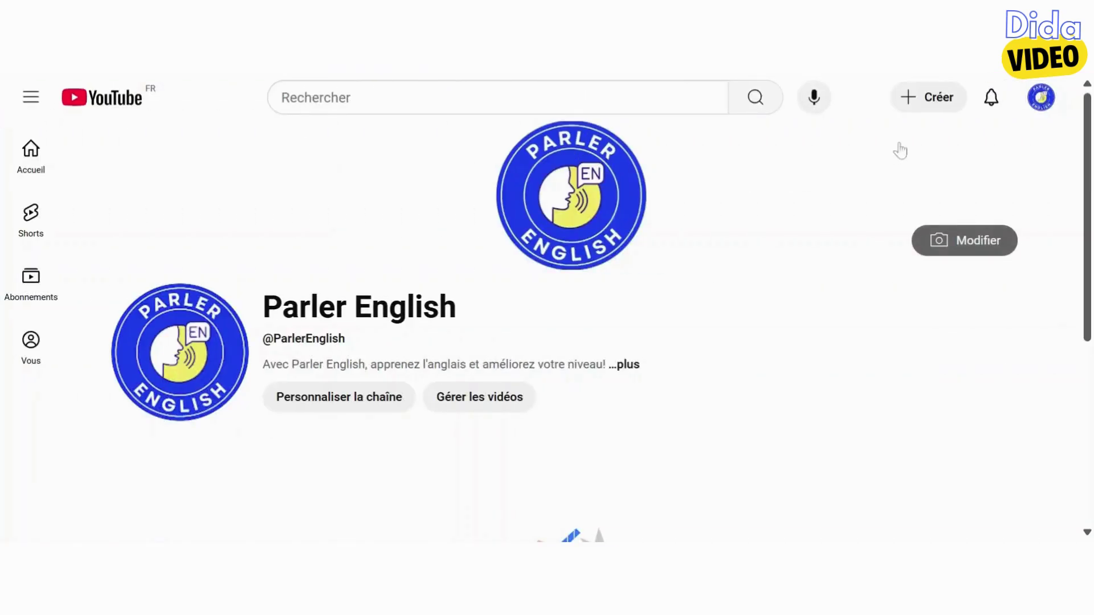
Upload the Shorts MP4 to YouTube Studio and change its title to 'To Be'
{"action": "left_click", "coordinate": [918, 110]}
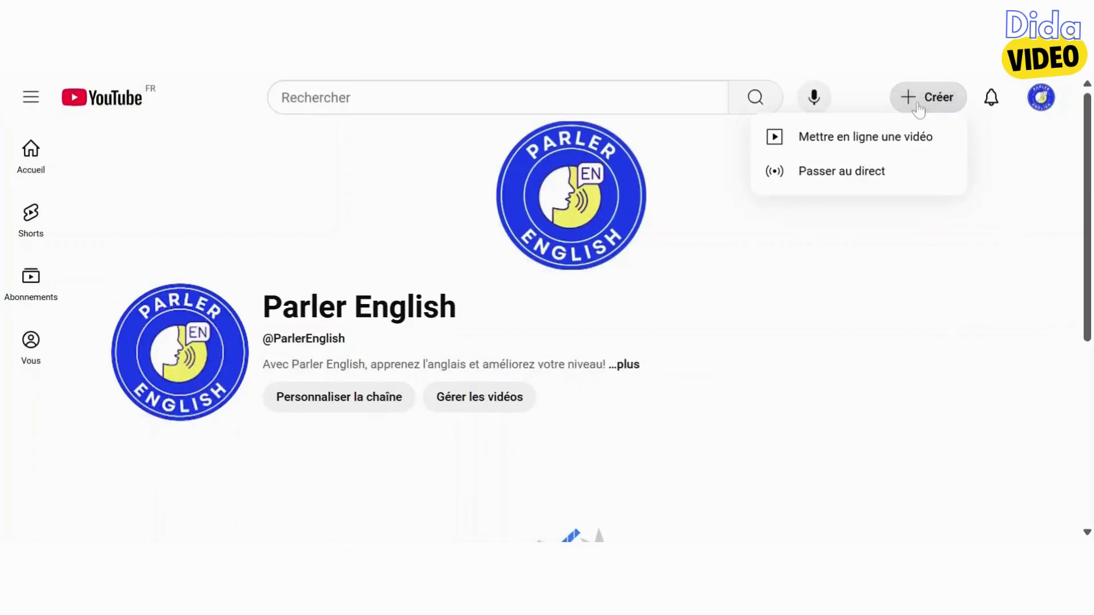
{"action": "left_click", "coordinate": [850, 146]}
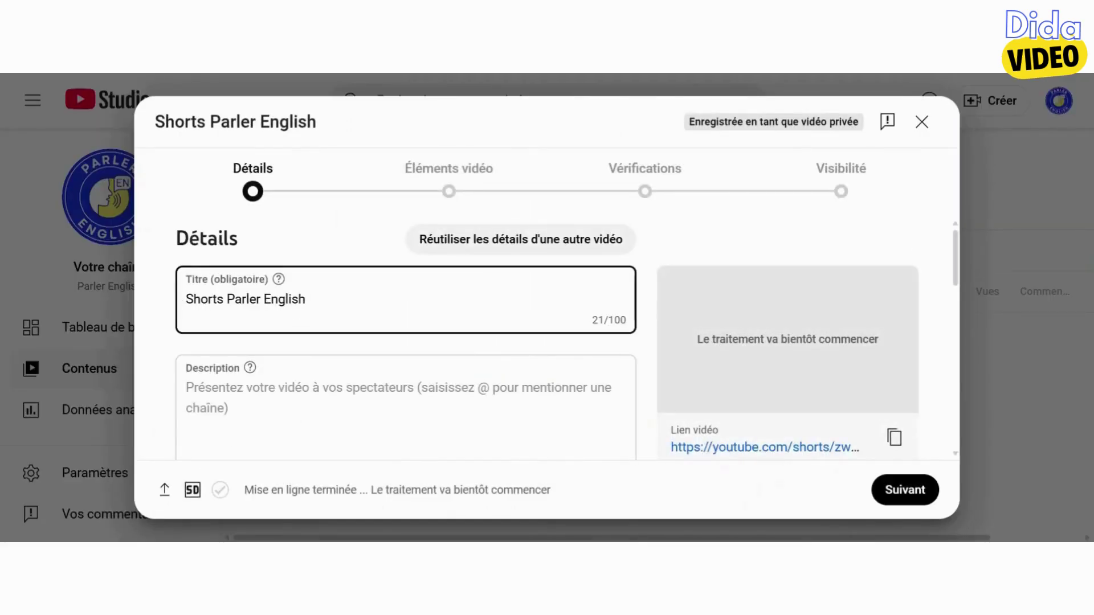
{"action": "left_click_drag", "start_coordinate": [306, 299], "coordinate": [164, 308]}
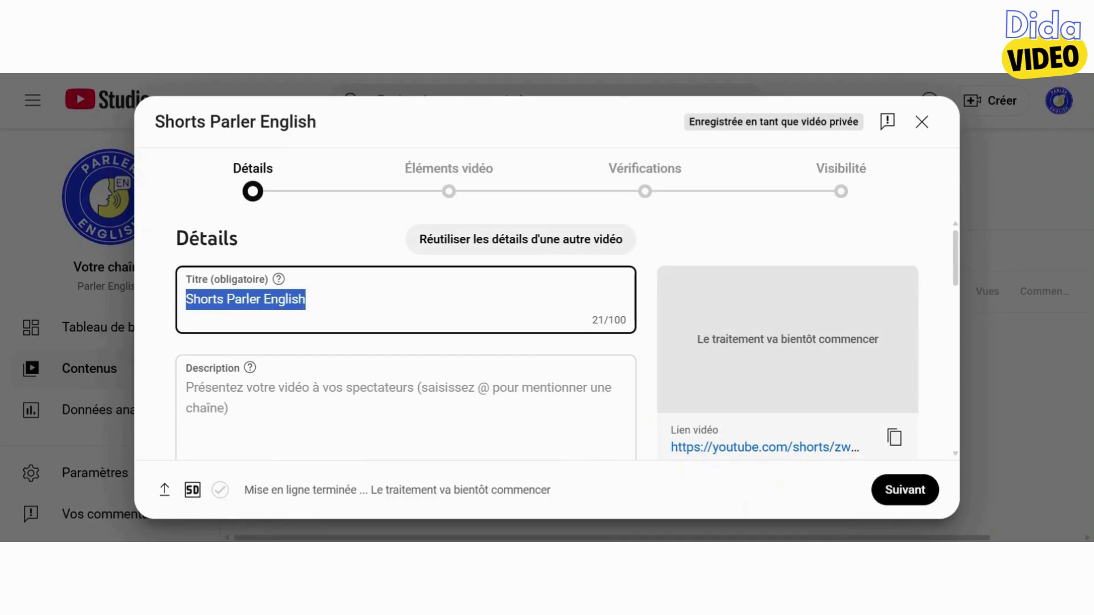
{"action": "type", "text": "to Be"}
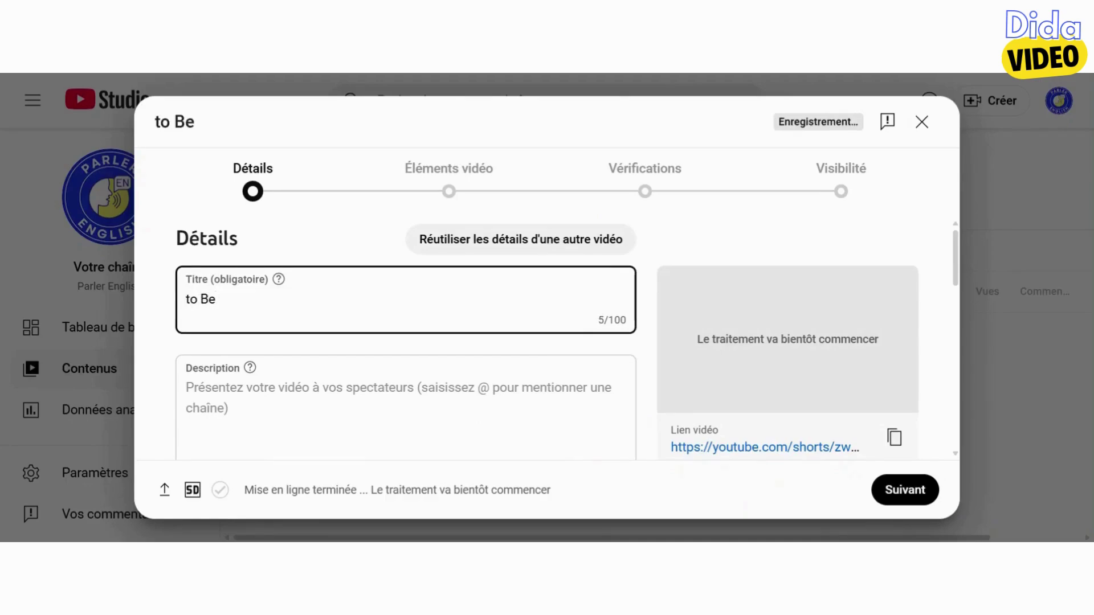
{"action": "key", "text": "BackSpace"}
{"action": "type", "text": "T"}
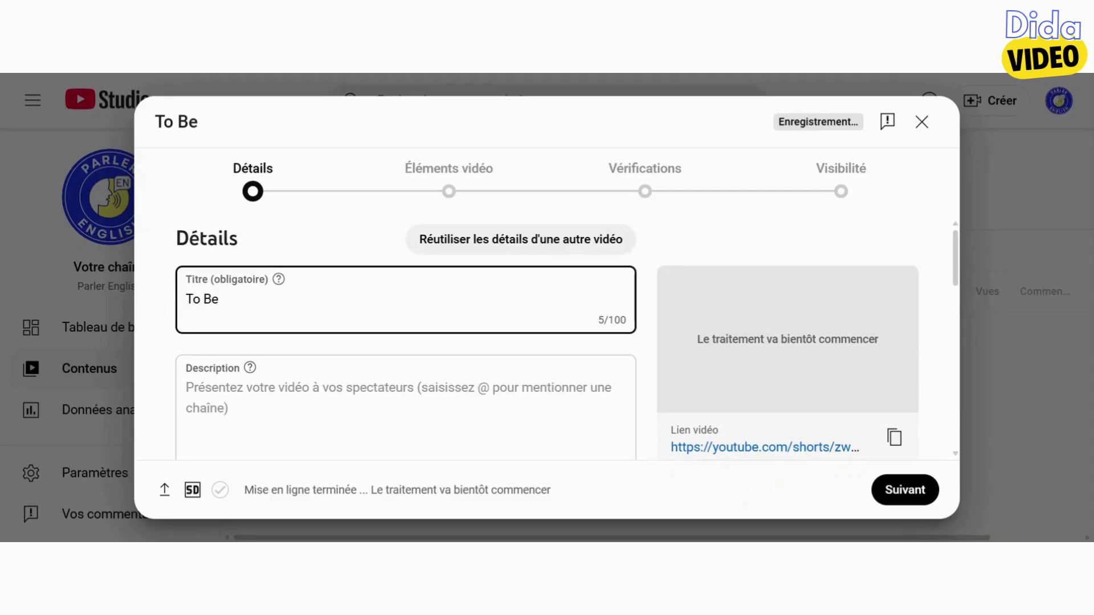